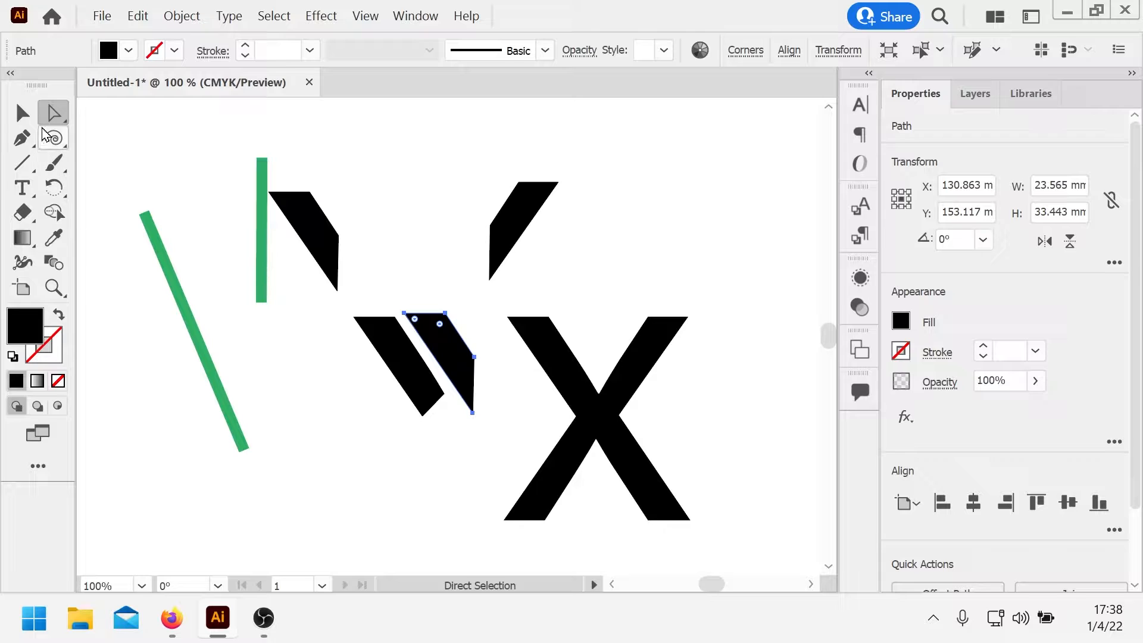
- Move the vertical green line and the slanted green line further left, away from the black shapes
click(22, 111)
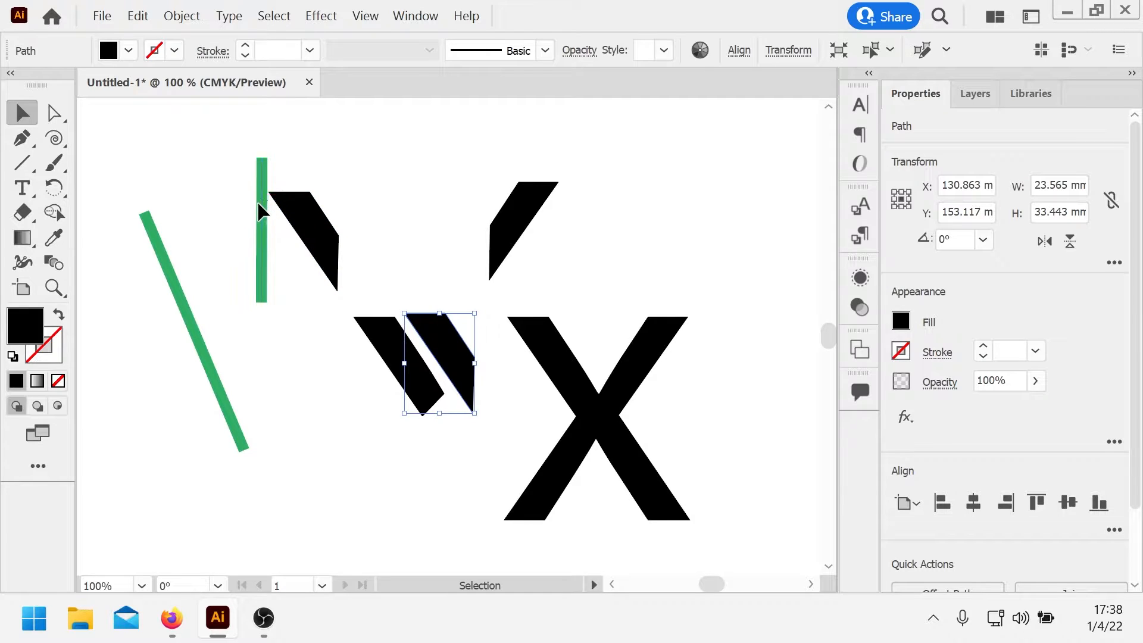
click(102, 140)
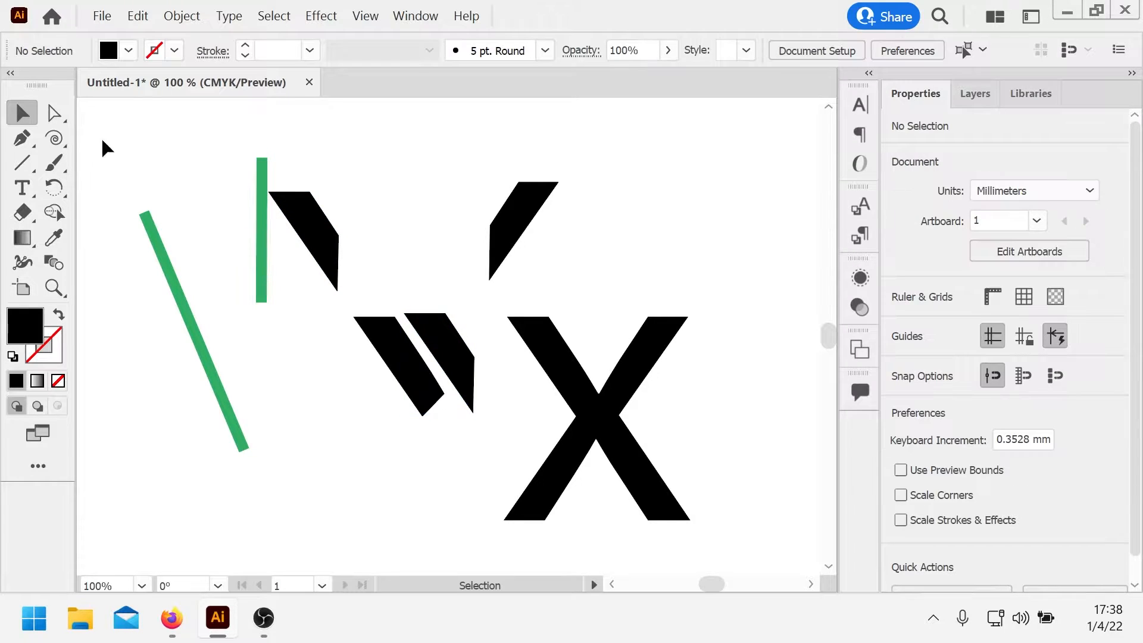
click(262, 200)
drag(264, 228, 230, 245)
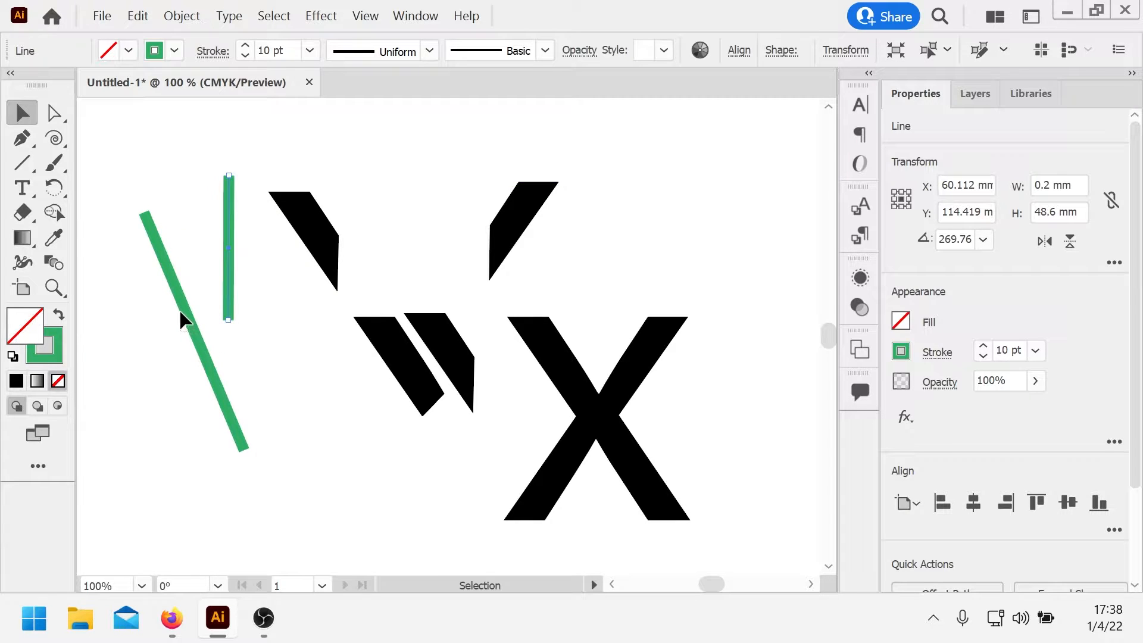
drag(161, 334, 164, 332)
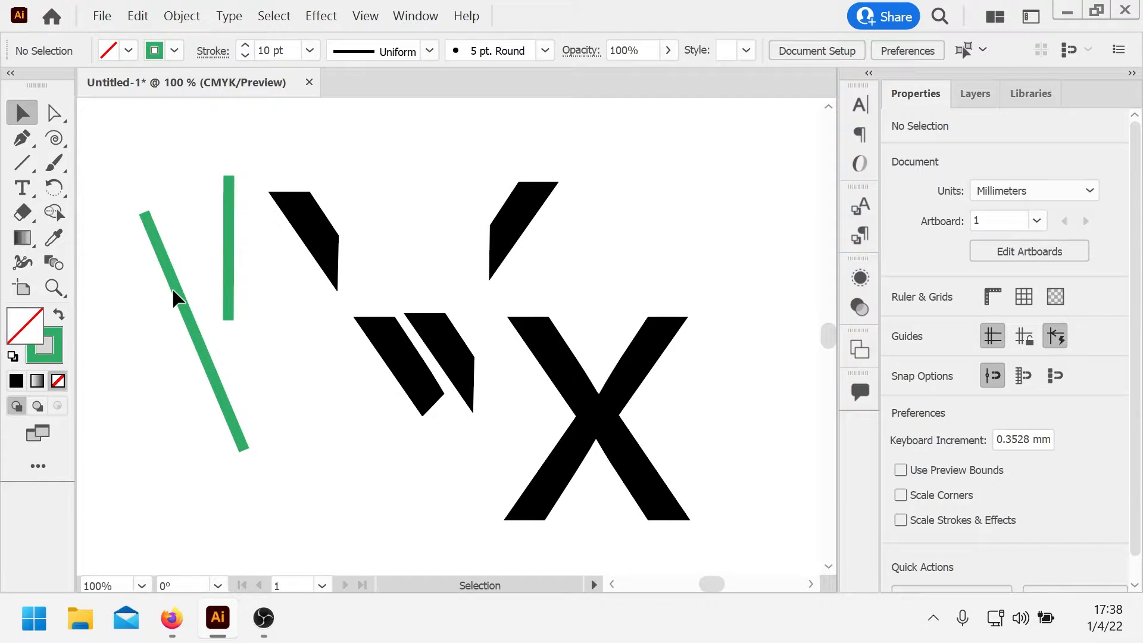
drag(177, 287, 152, 291)
- Connect the upper end points of the slanted and vertical green lines into one path
click(54, 114)
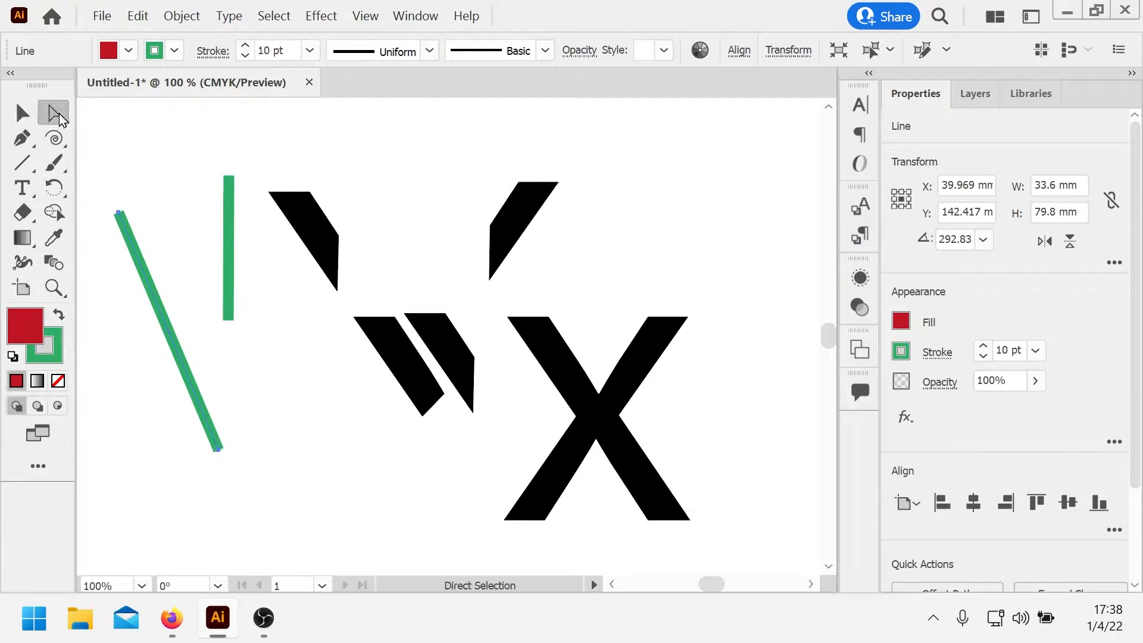
drag(230, 217, 241, 185)
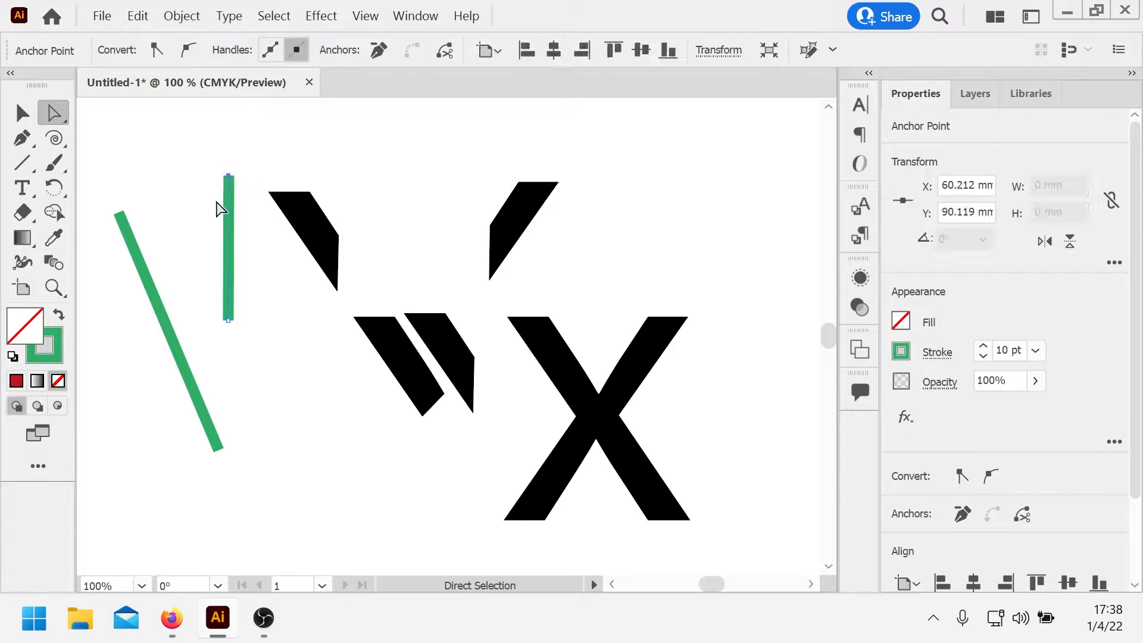
drag(136, 209, 105, 238)
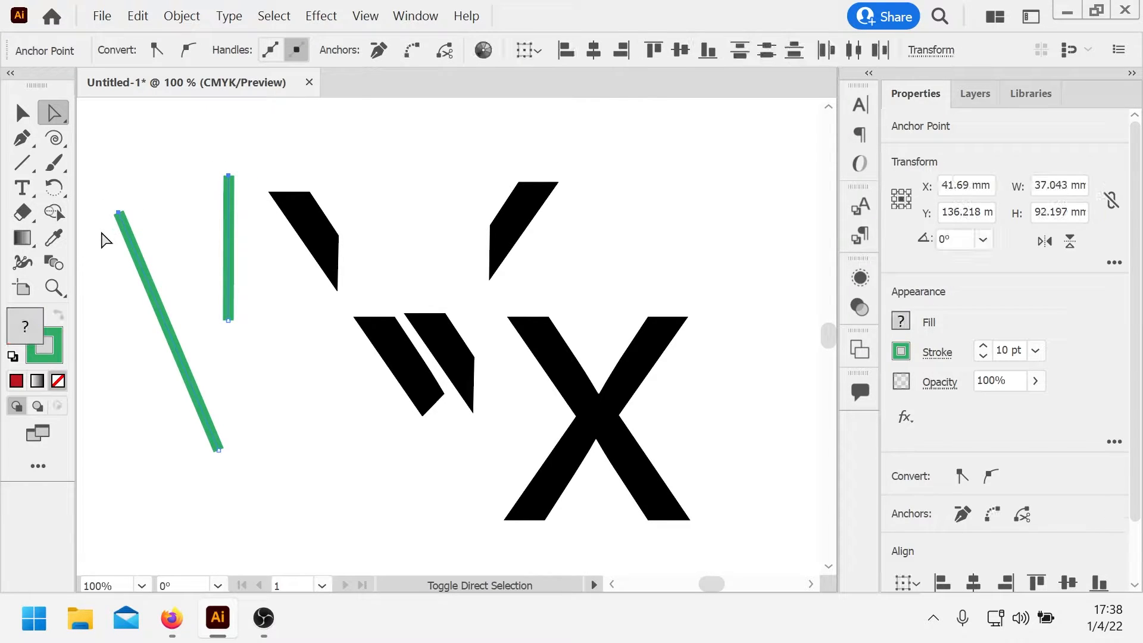
click(409, 55)
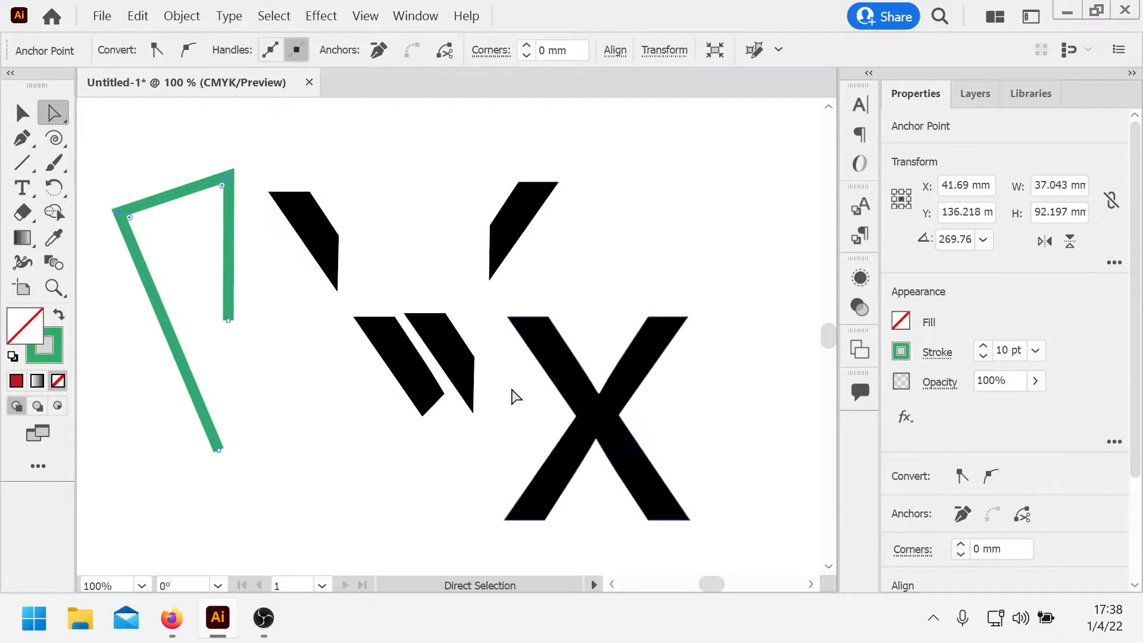
- Move the right slanted black piece closer to the left one, and shift the X shape upward
drag(524, 223, 420, 205)
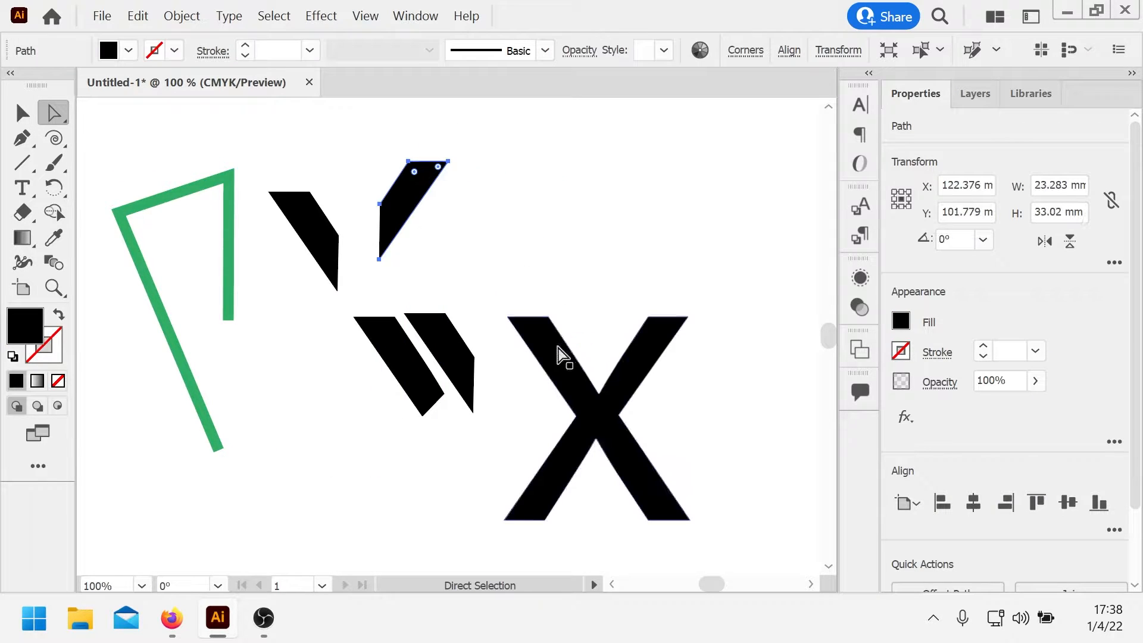
drag(556, 352, 566, 275)
click(483, 241)
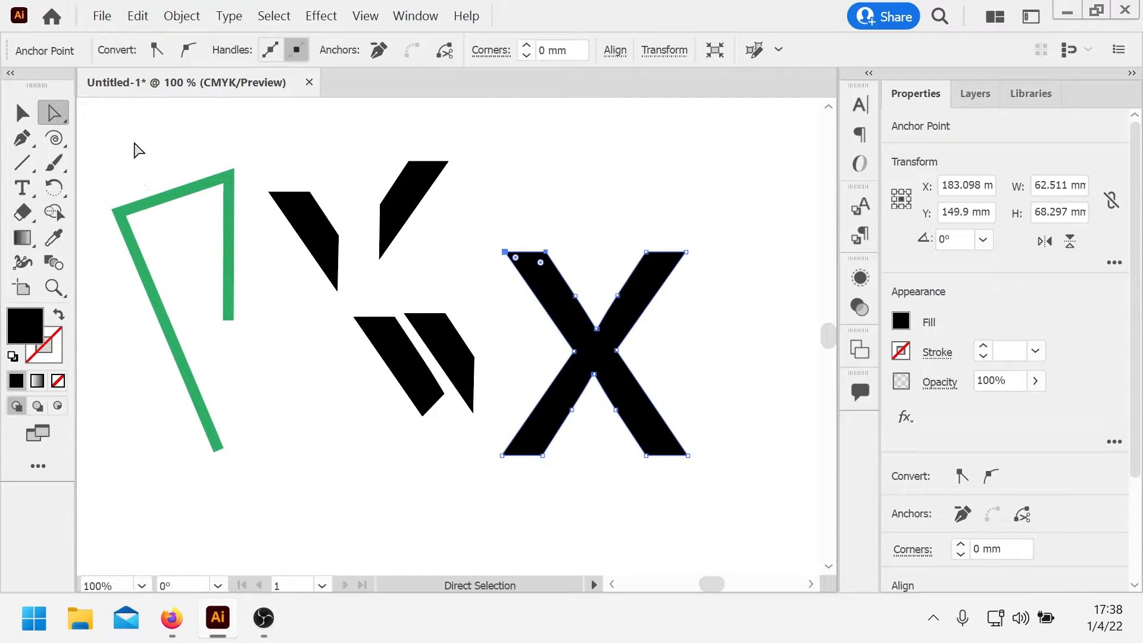
click(22, 162)
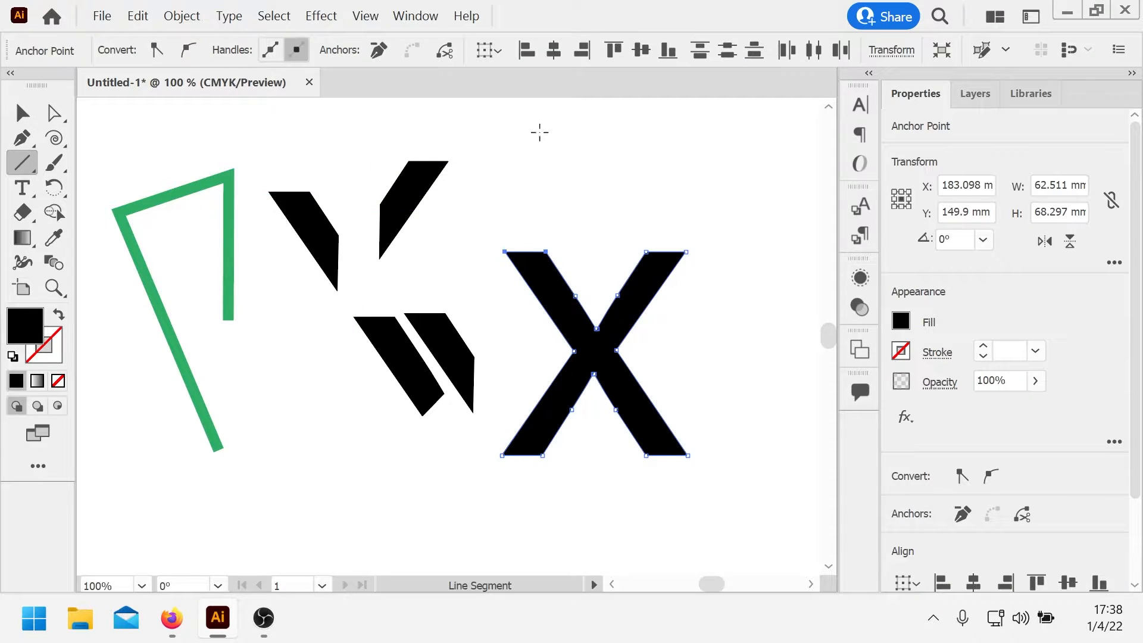
drag(534, 150, 534, 212)
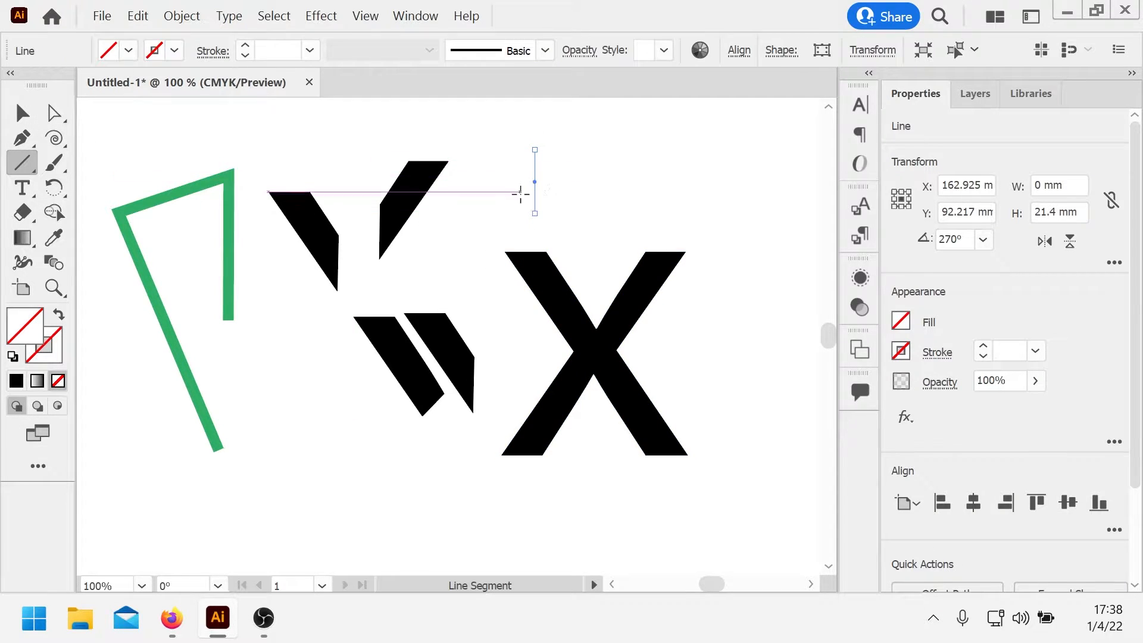
key(ctrl+z)
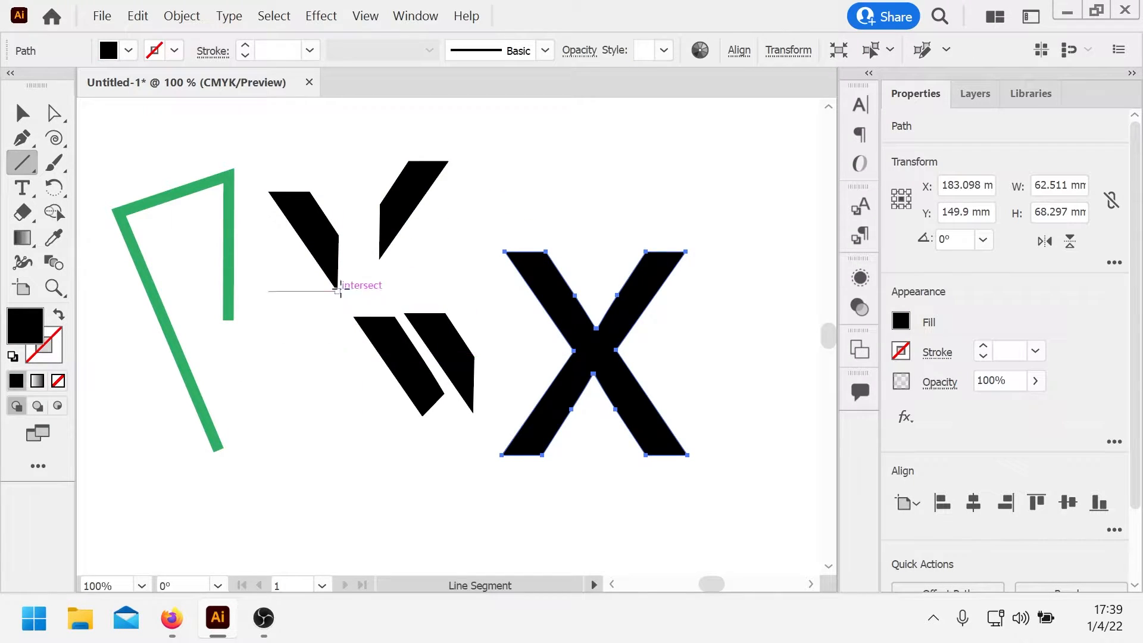
- Move the left slanted black piece up to line up with the top edge of its mirrored counterpart
click(23, 112)
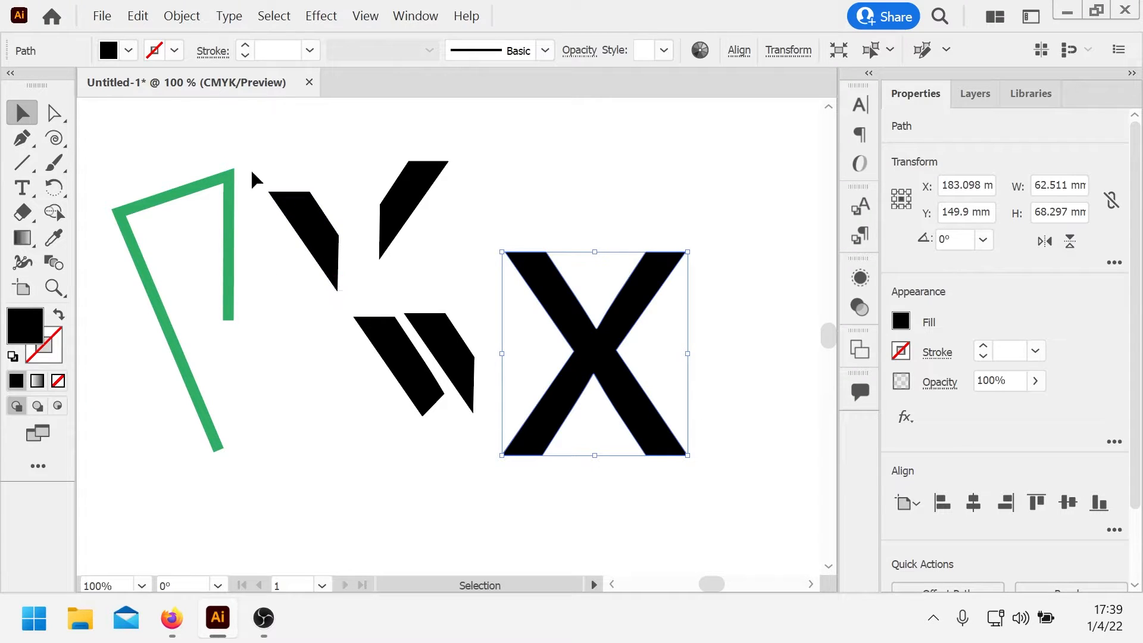
drag(311, 232, 312, 201)
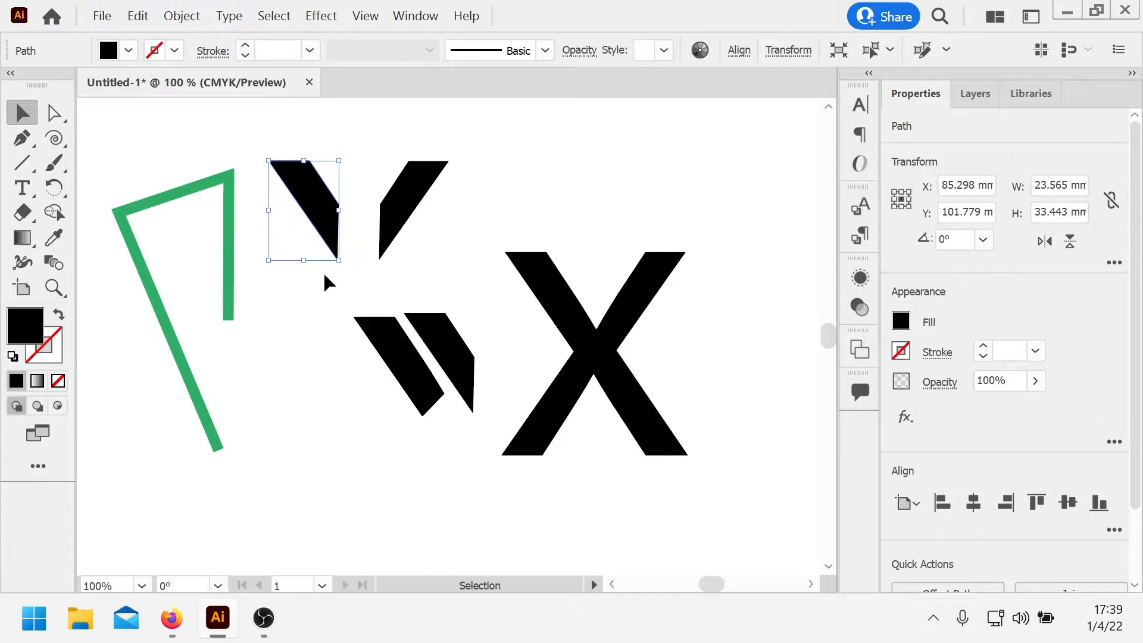
- Connect the left black piece's lowest anchor point to the green path's short-side end point, and undo the connection
click(55, 116)
click(313, 280)
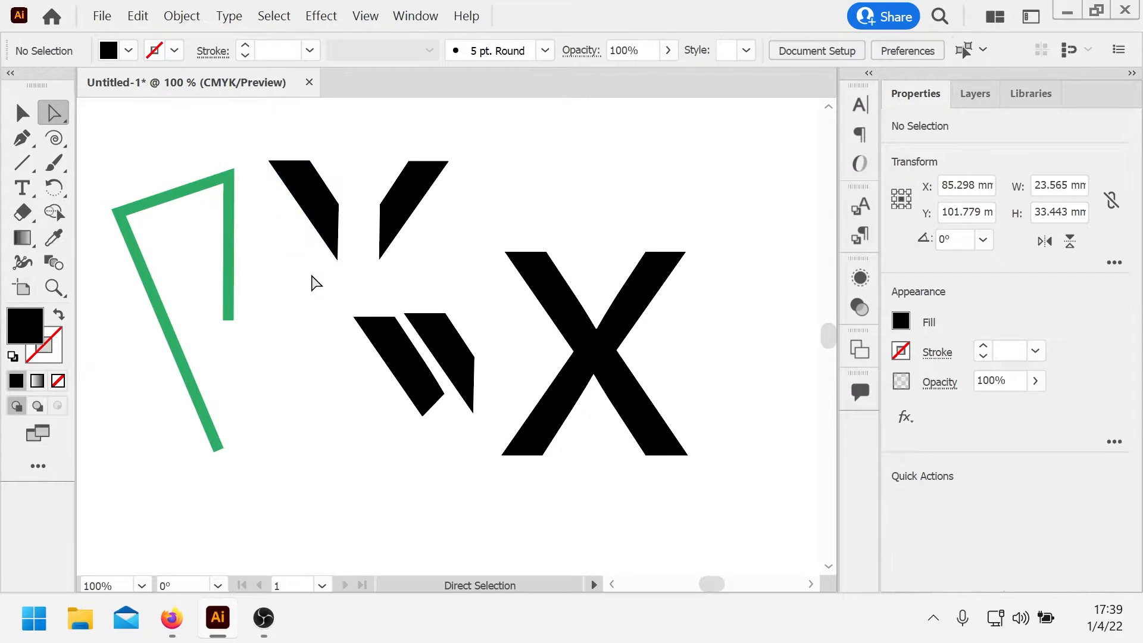
drag(308, 258, 355, 270)
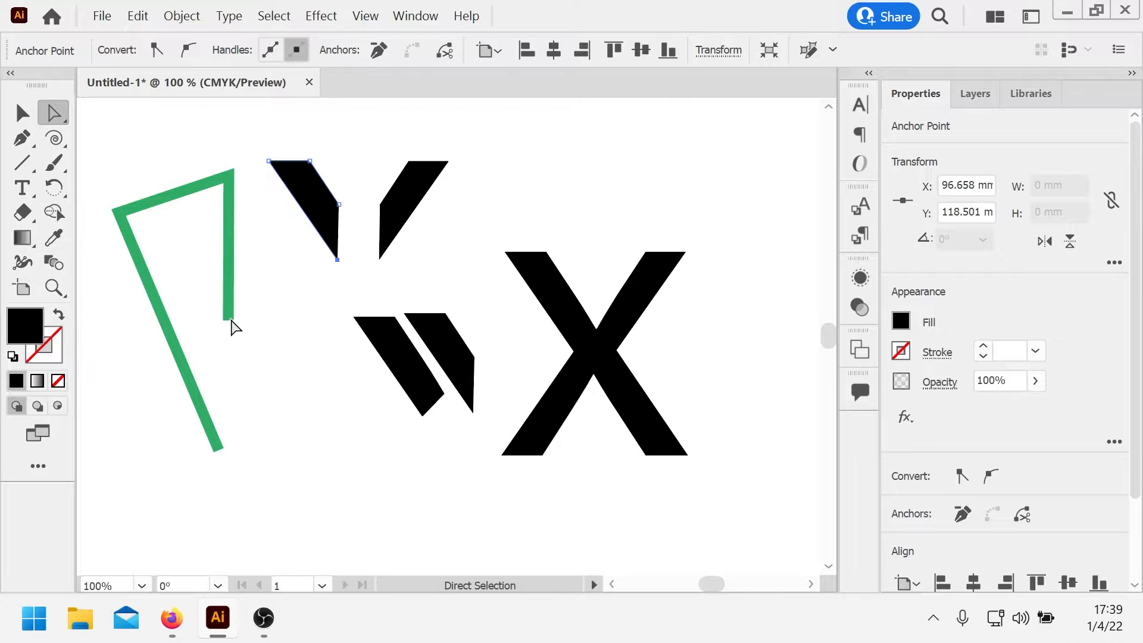
drag(221, 320, 252, 334)
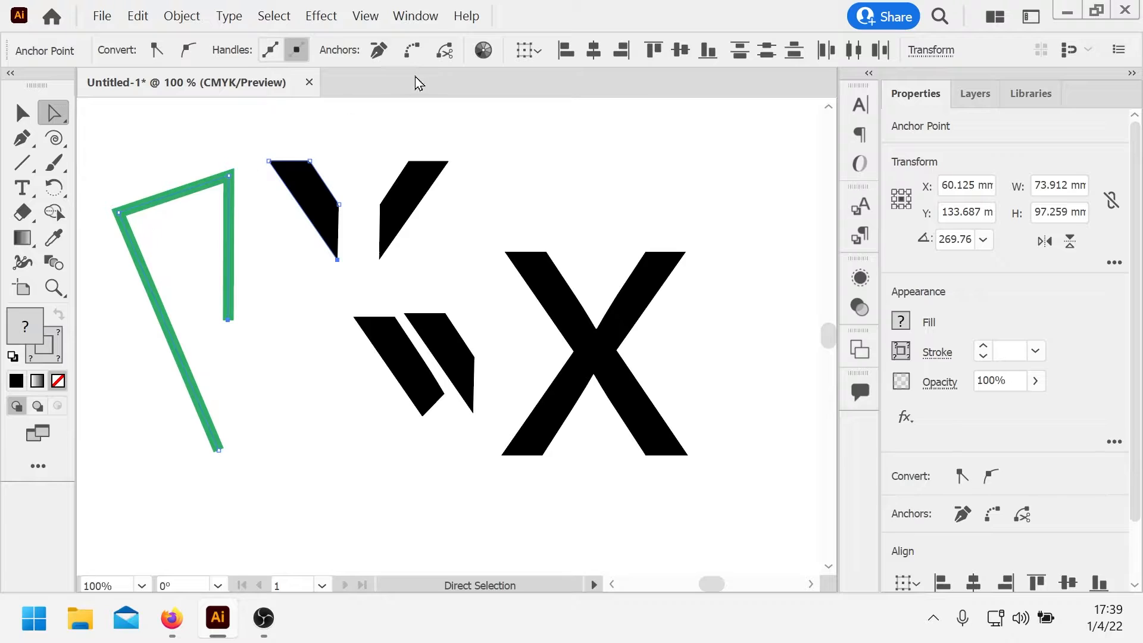
click(416, 52)
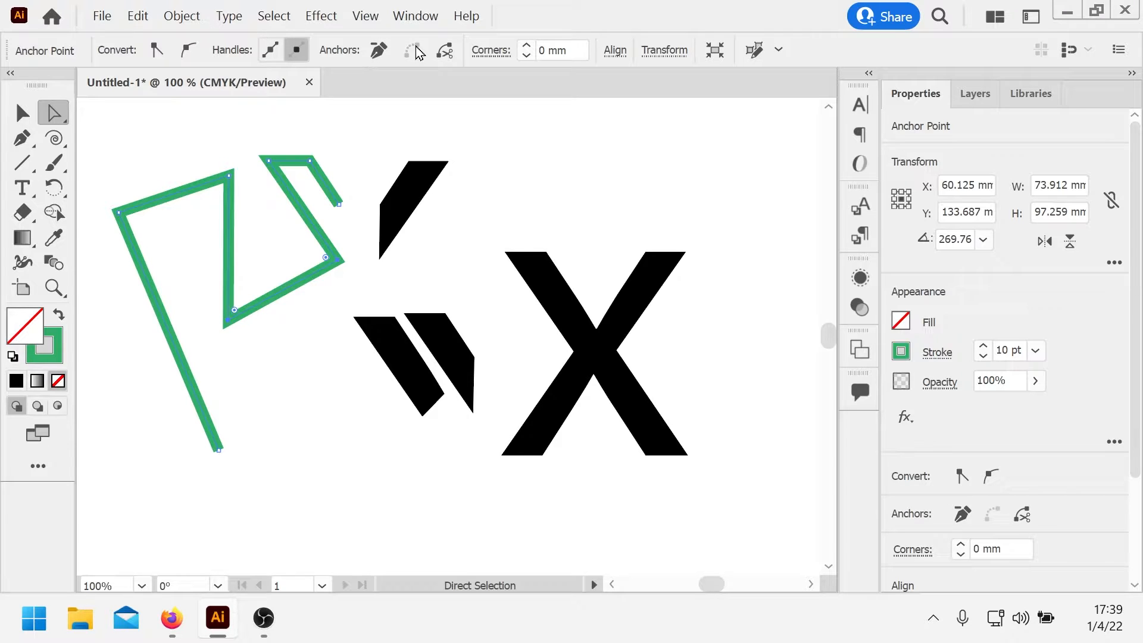
click(416, 52)
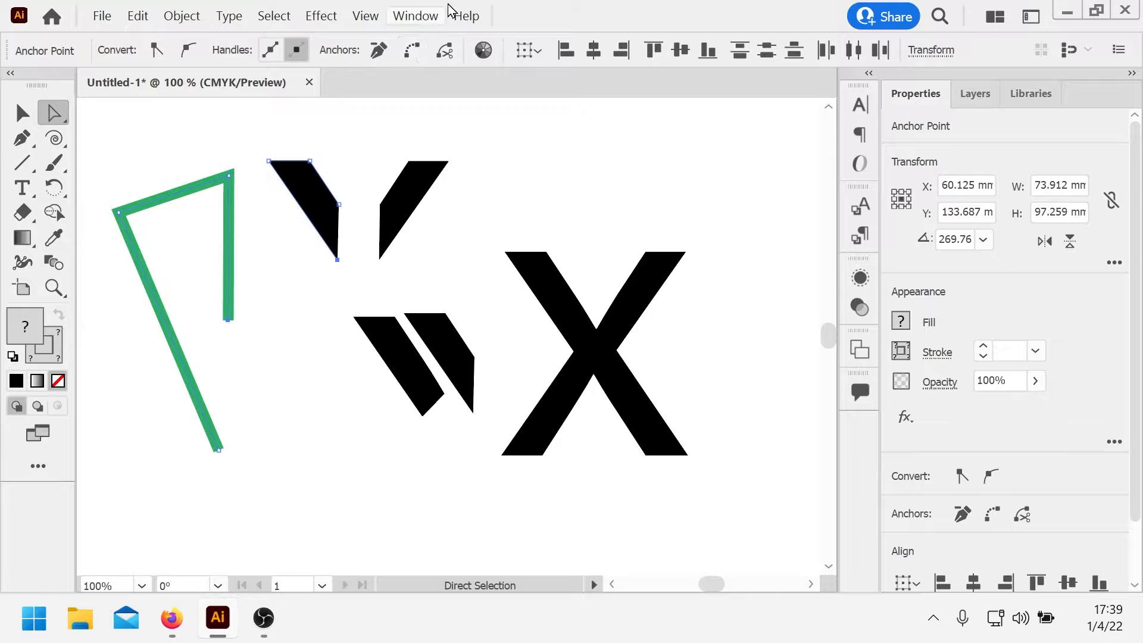
click(412, 52)
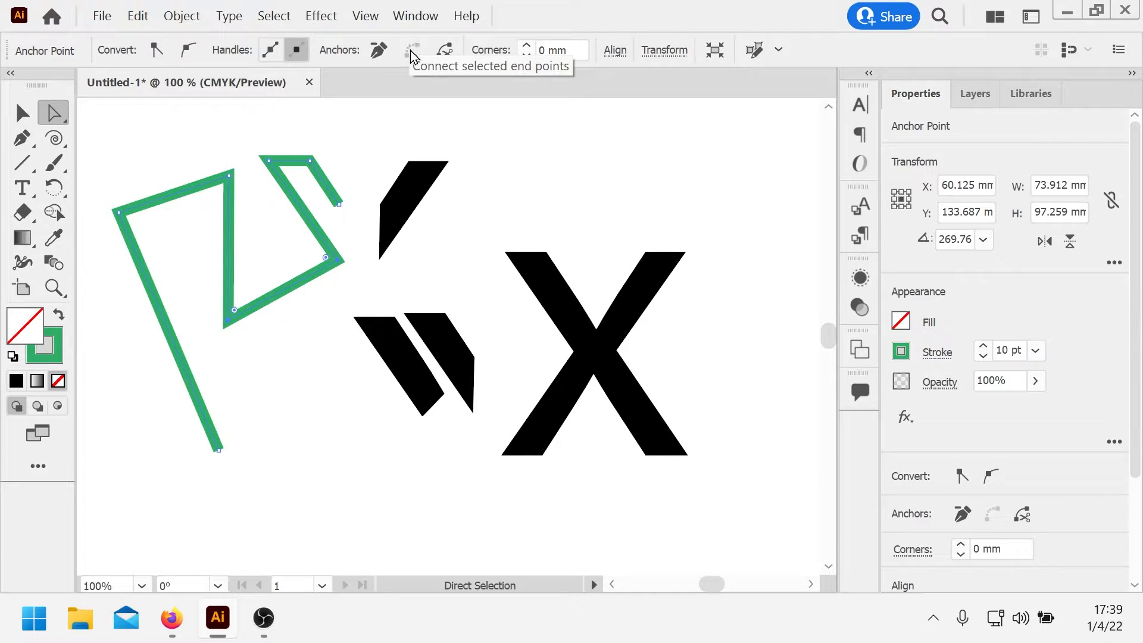
key(ctrl+z)
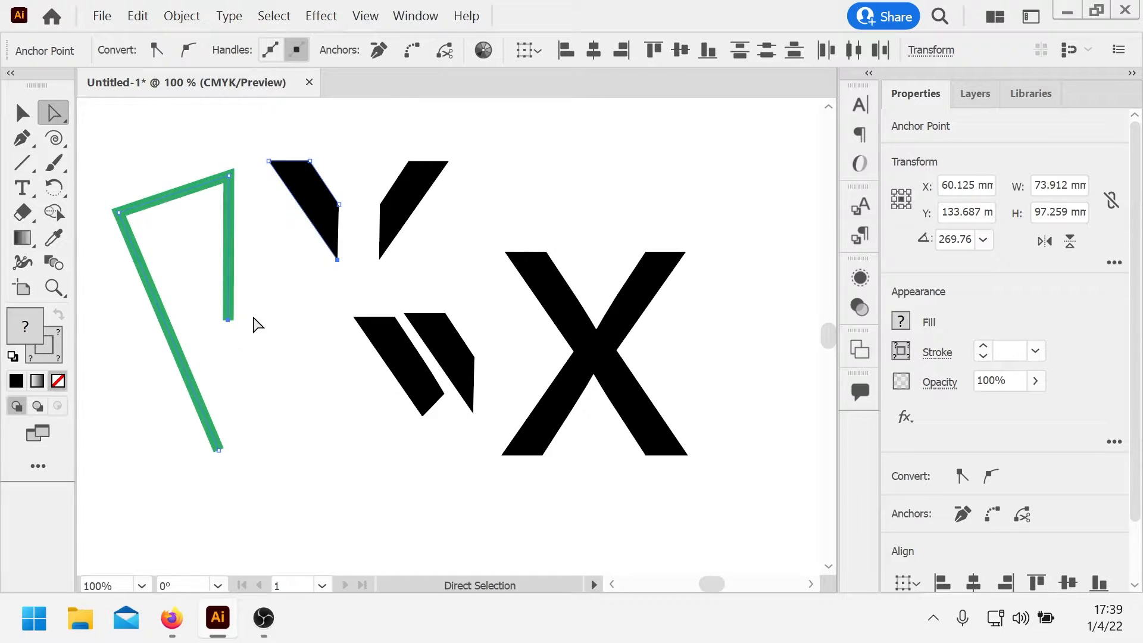
- Select the left black piece's upper-left anchor point together with the end point of the green path's vertical side
click(257, 154)
drag(258, 154, 282, 174)
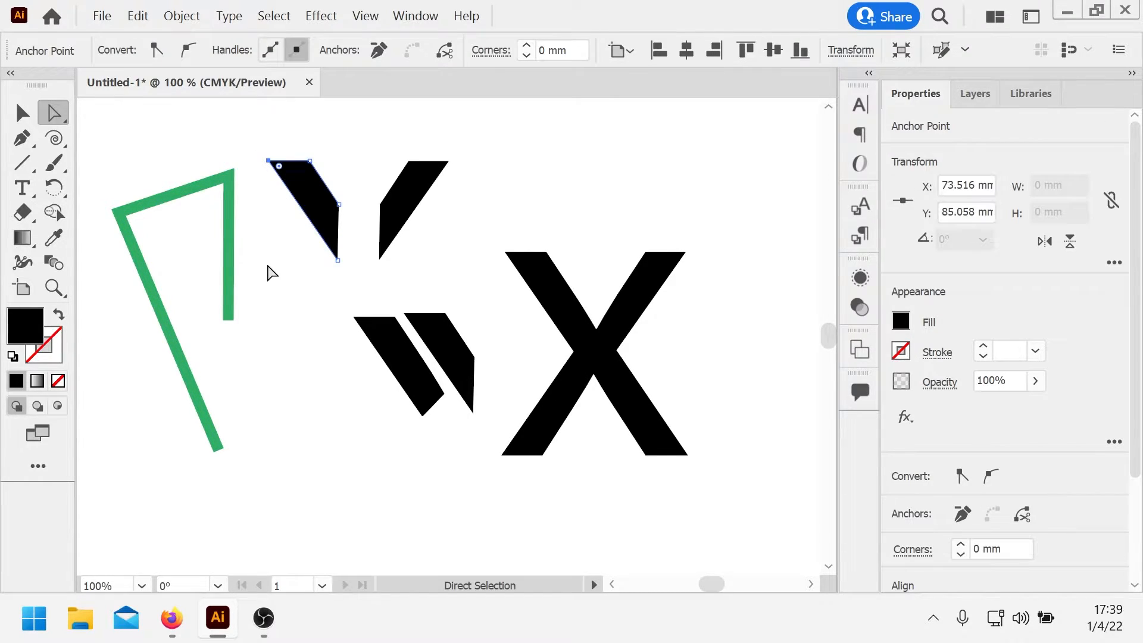
shift+click(228, 316)
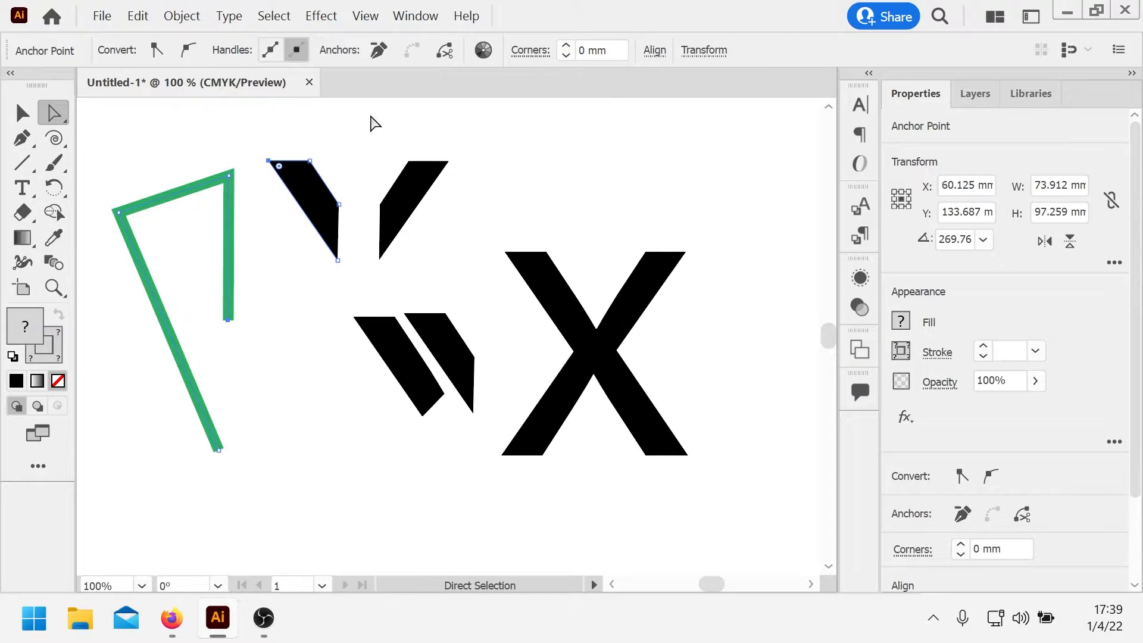
click(280, 168)
- Connect the left black piece's bottom anchor to the lower end of the green path's vertical side again, and undo it
click(348, 274)
drag(355, 255, 323, 278)
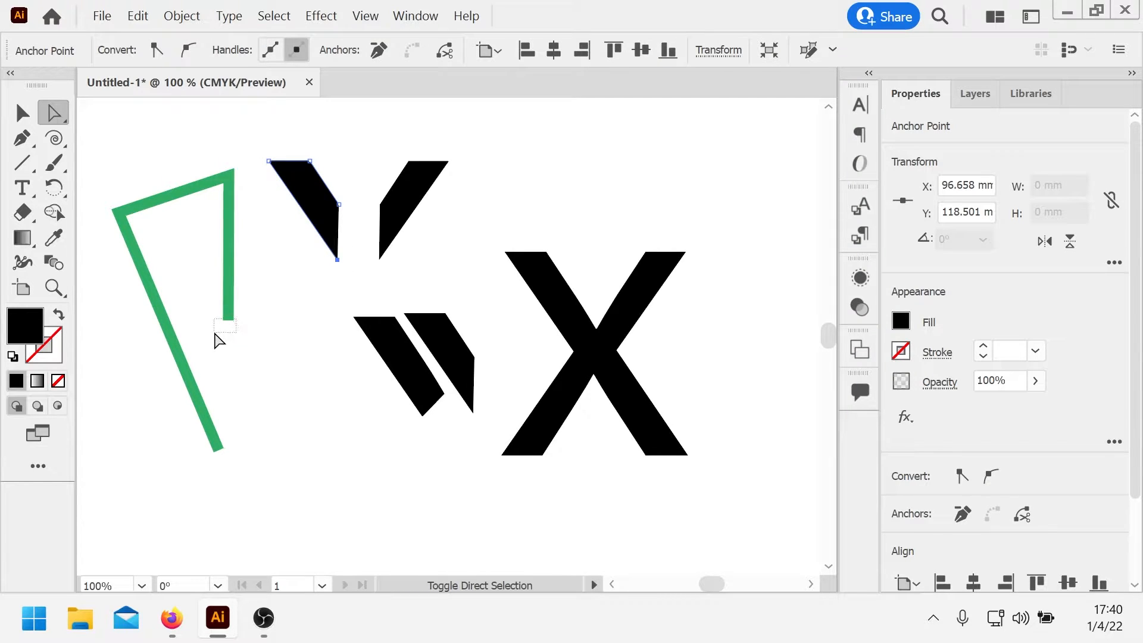
shift+click(215, 305)
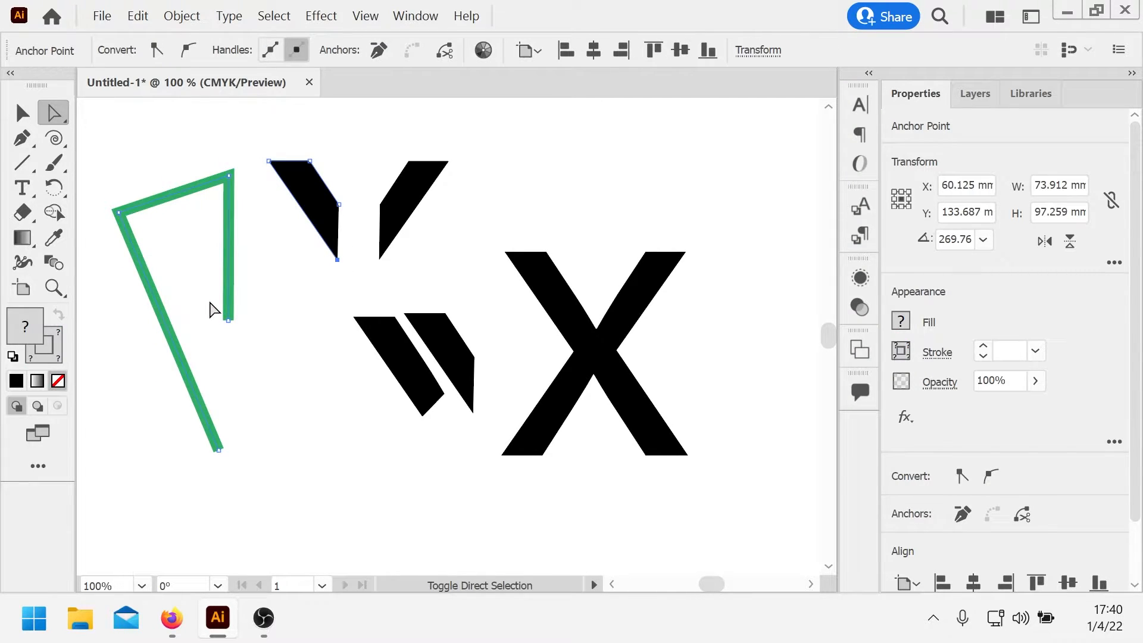
drag(211, 308, 258, 332)
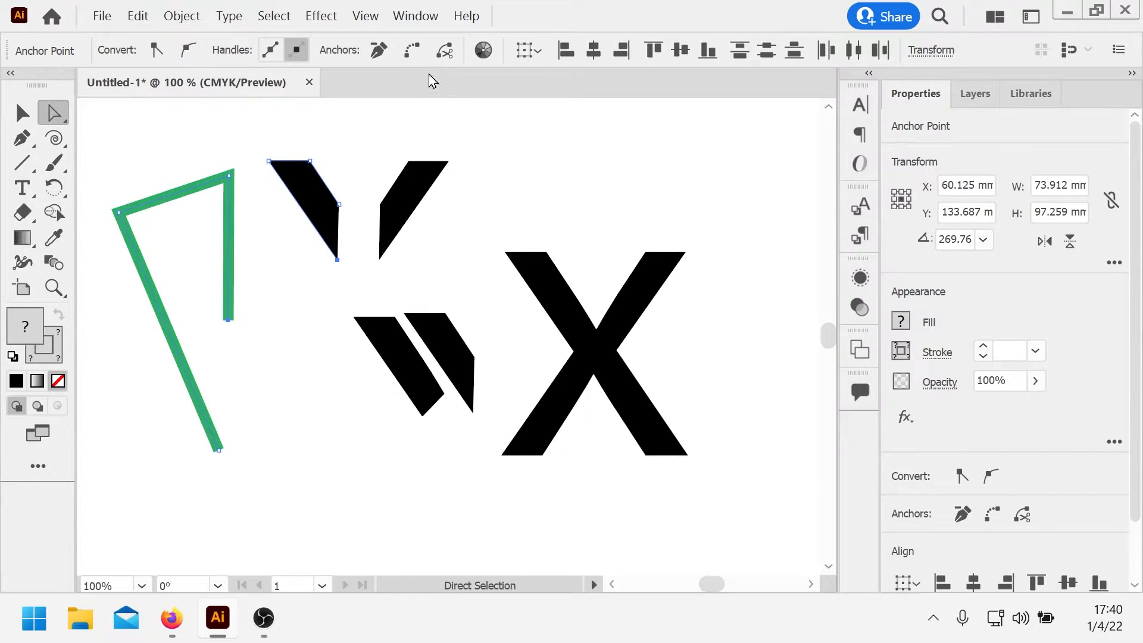
click(413, 51)
key(ctrl+z)
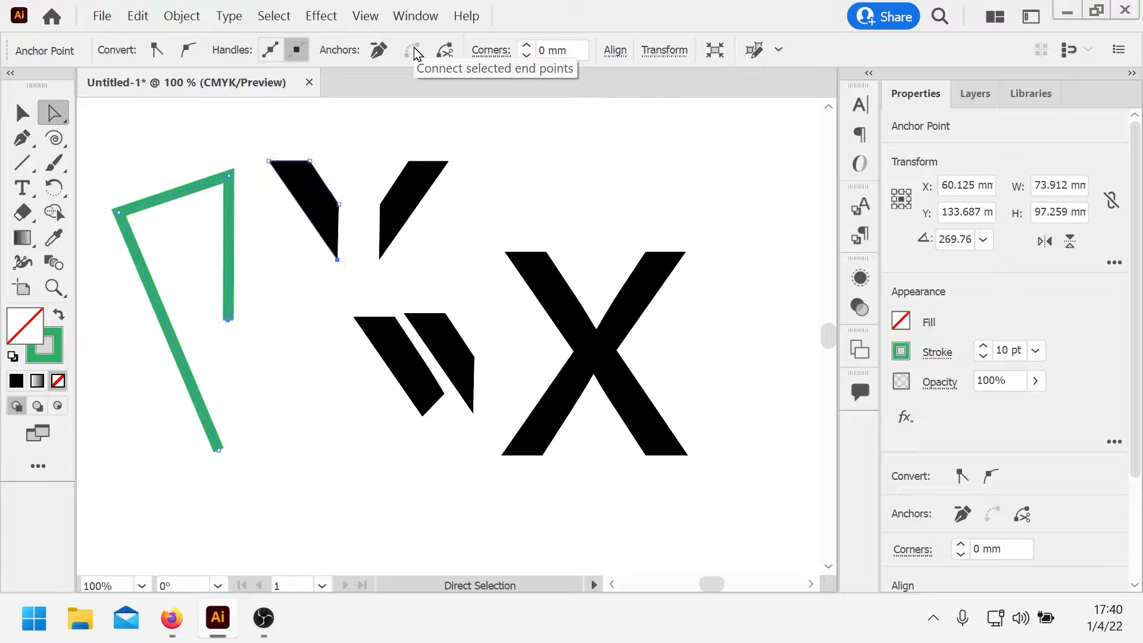
- Select the left black piece and compare its bounding box with its individual anchor points
click(292, 234)
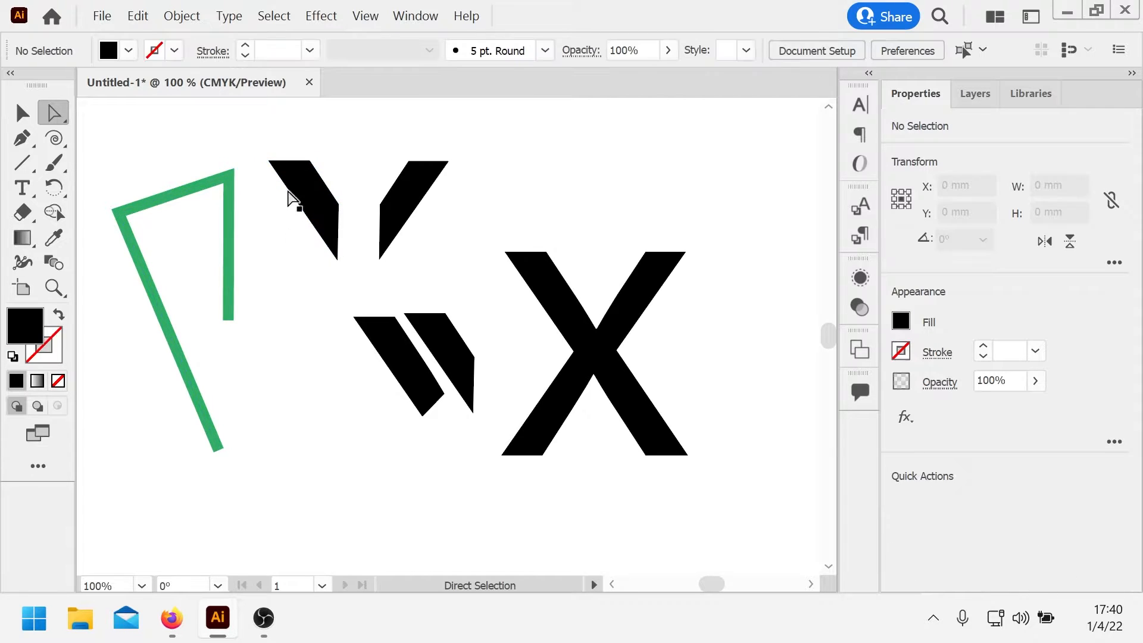
click(281, 173)
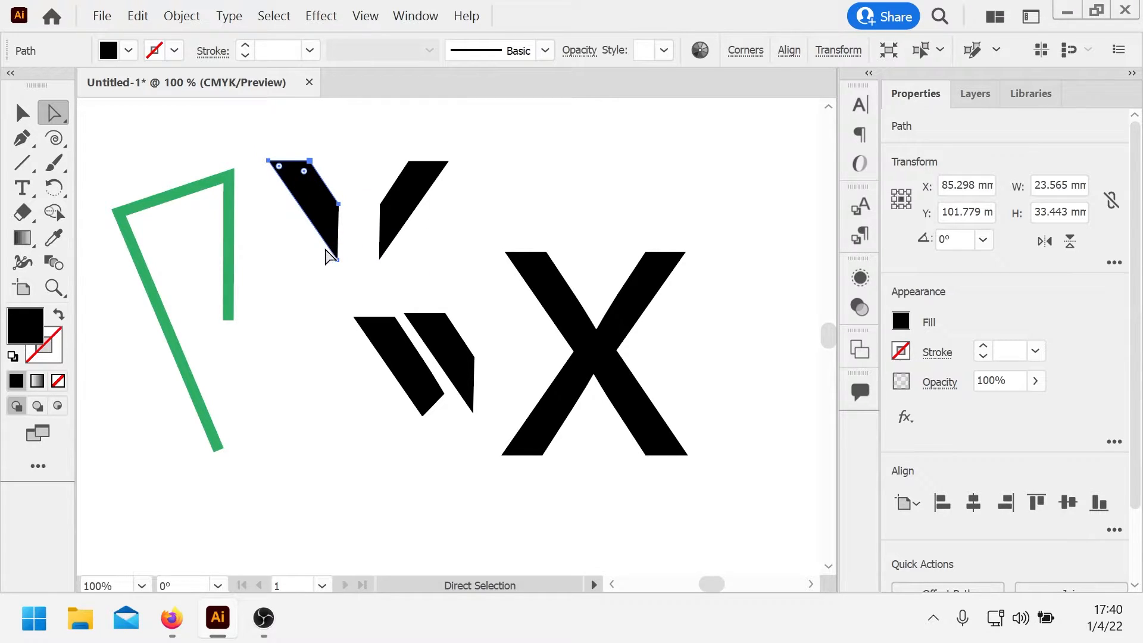
click(22, 113)
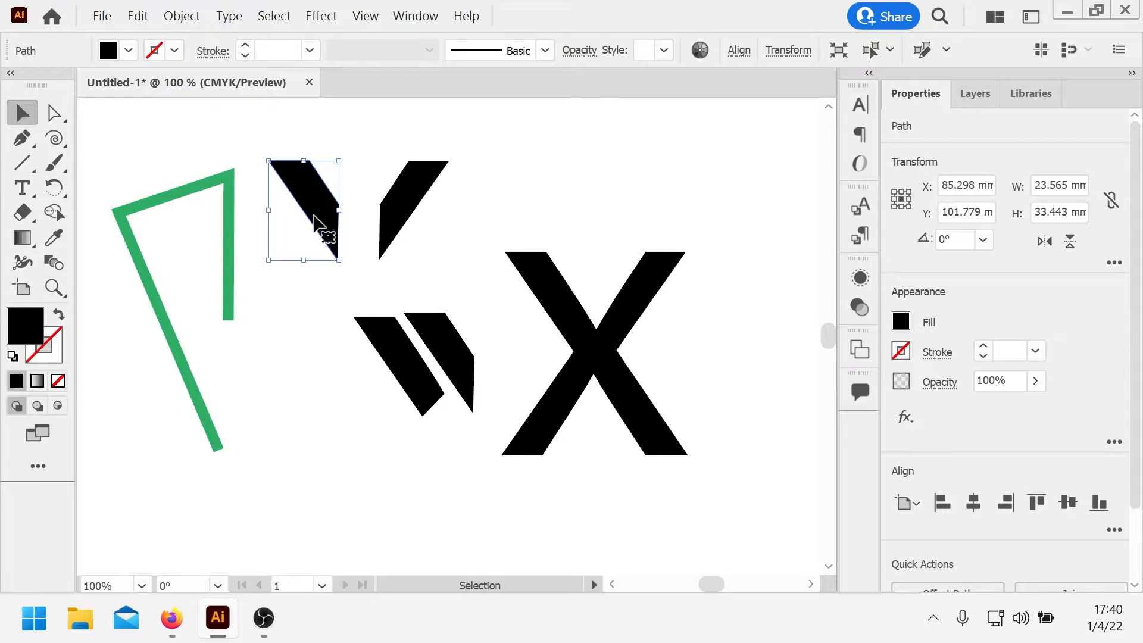
click(53, 113)
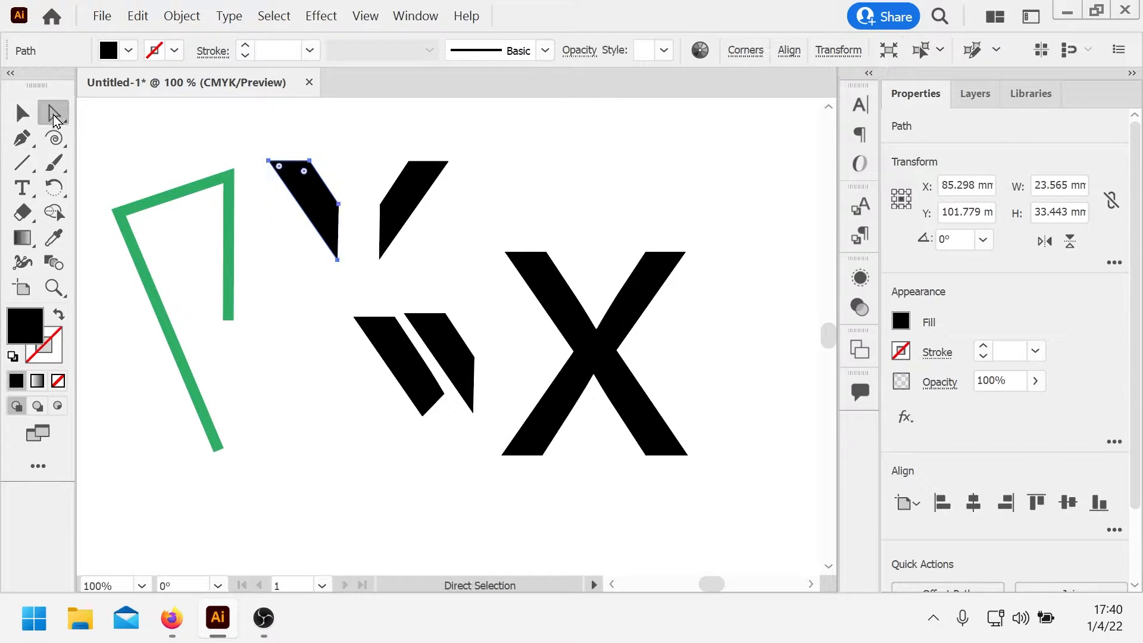
- Select the whole X shape to show its anchor points, and narrow the selection to its two upper-left corner anchors
click(566, 292)
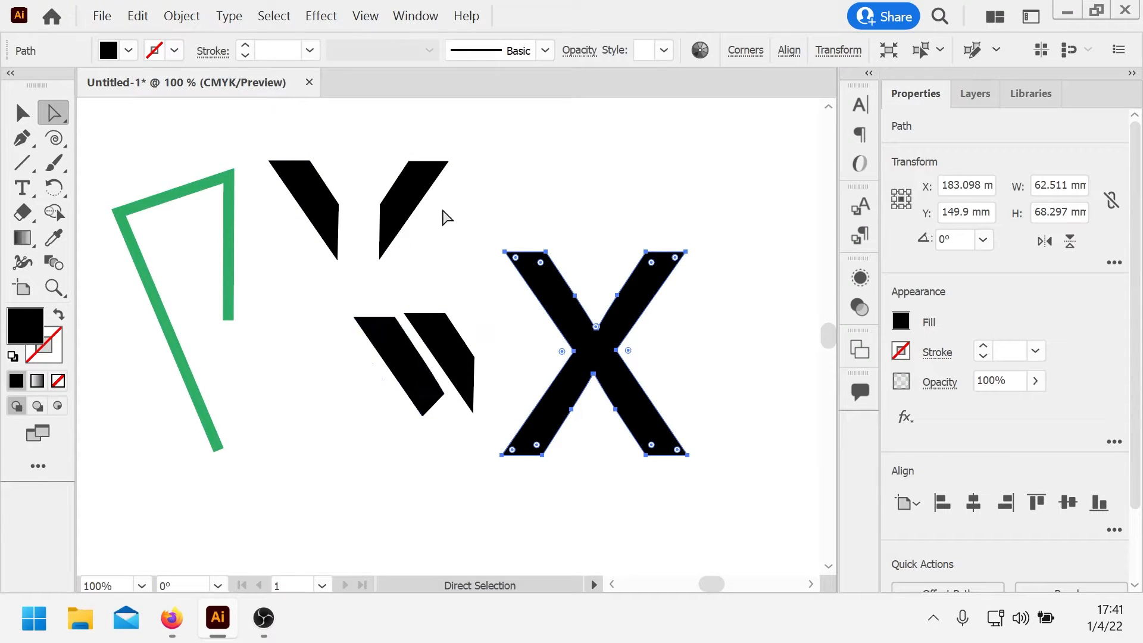
click(464, 225)
drag(495, 227, 585, 288)
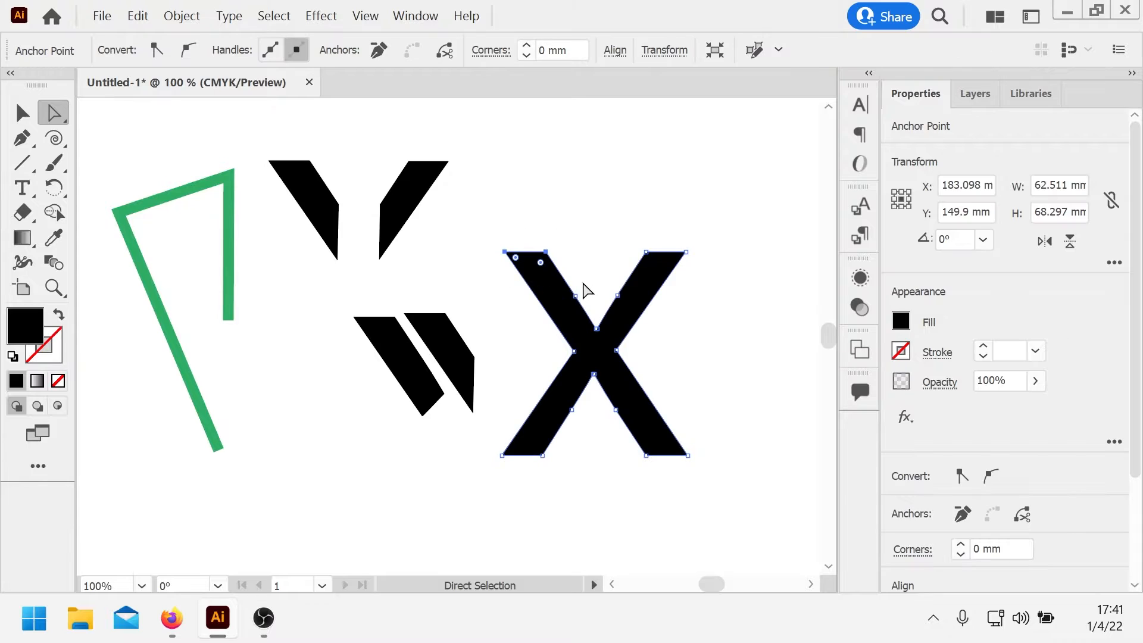
key(ctrl)
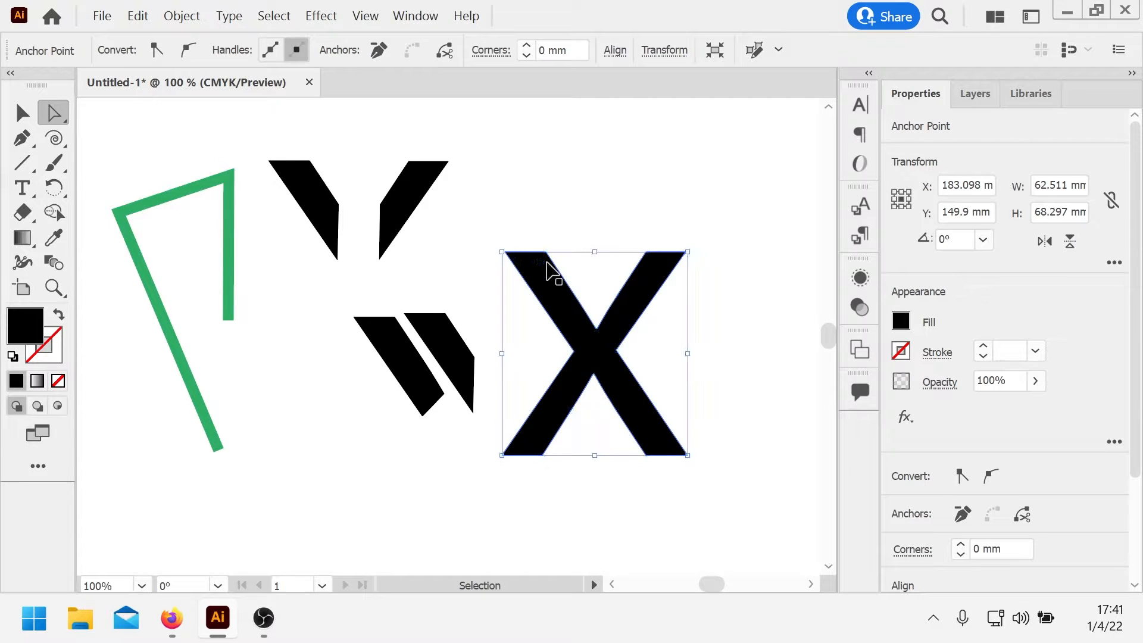
- Paste a copy of the piece formed by the X's selected upper-left corner anchors and place it above the X
key(ctrl+c)
key(ctrl+v)
drag(455, 309, 594, 161)
- Select the anchors of the X's upper-left arm down to the crossing, and paste a copy beside the piece above the X
click(506, 263)
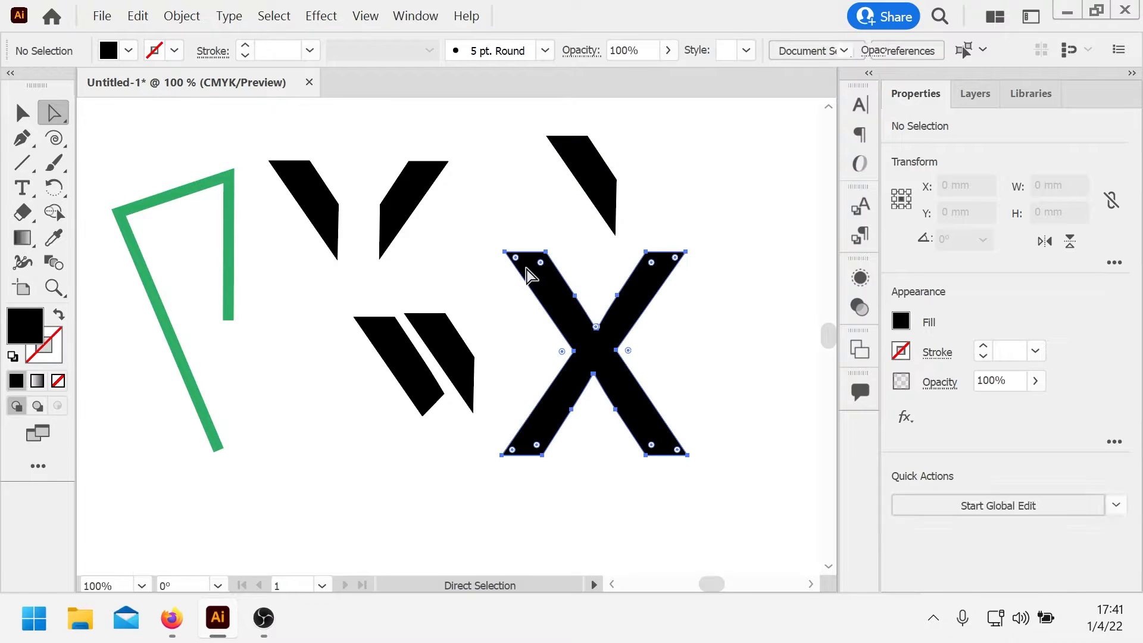
click(518, 273)
drag(486, 226, 590, 316)
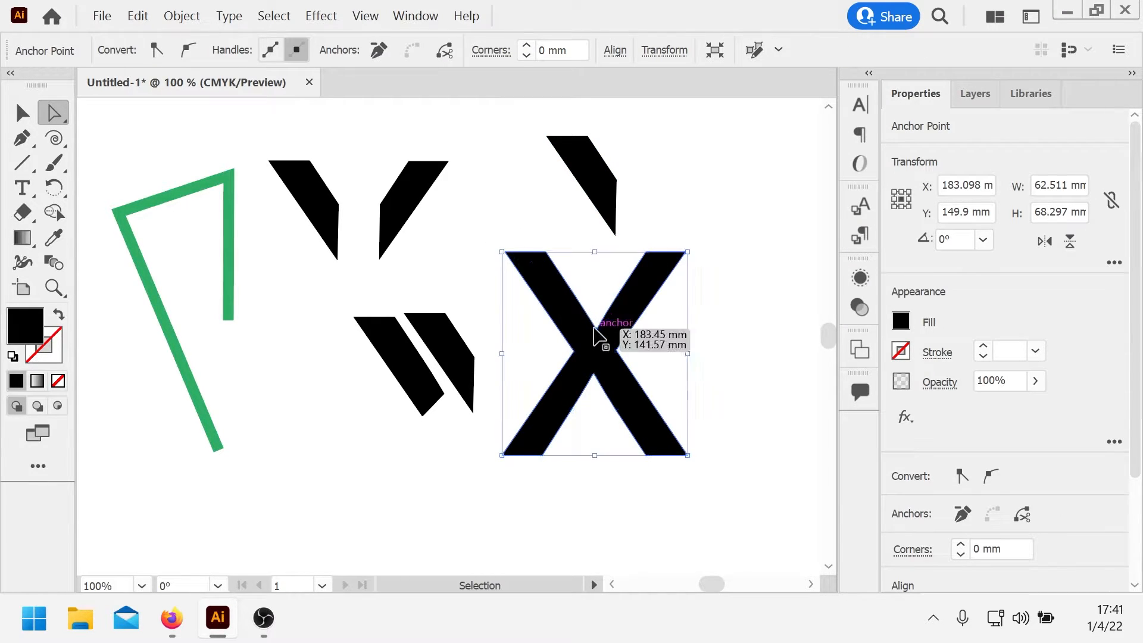
key(ctrl+c)
key(ctrl+v)
drag(449, 298, 662, 156)
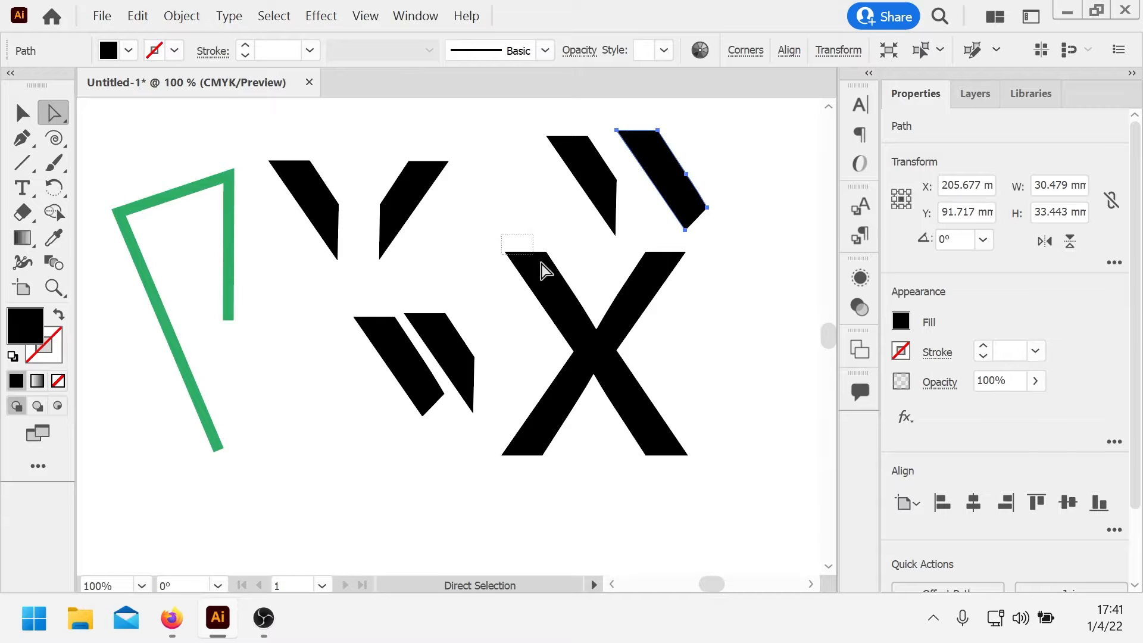
- Select the X's upper-left corner anchors plus anchors around its crossing, and place a pasted copy below and left of the paired black pieces
drag(541, 263, 547, 265)
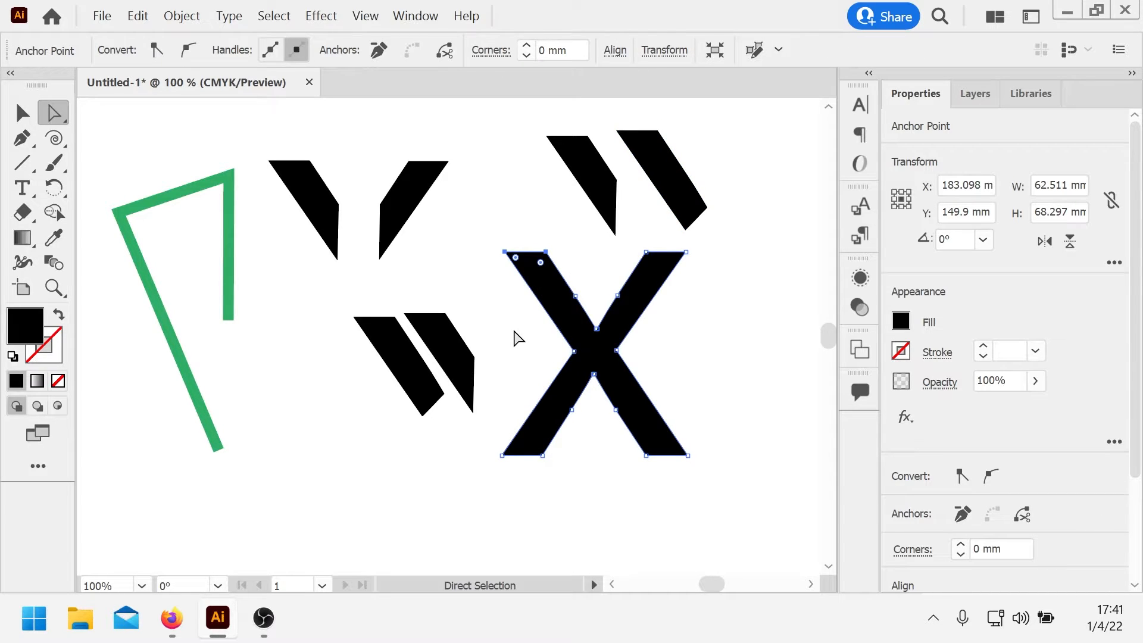
click(575, 295)
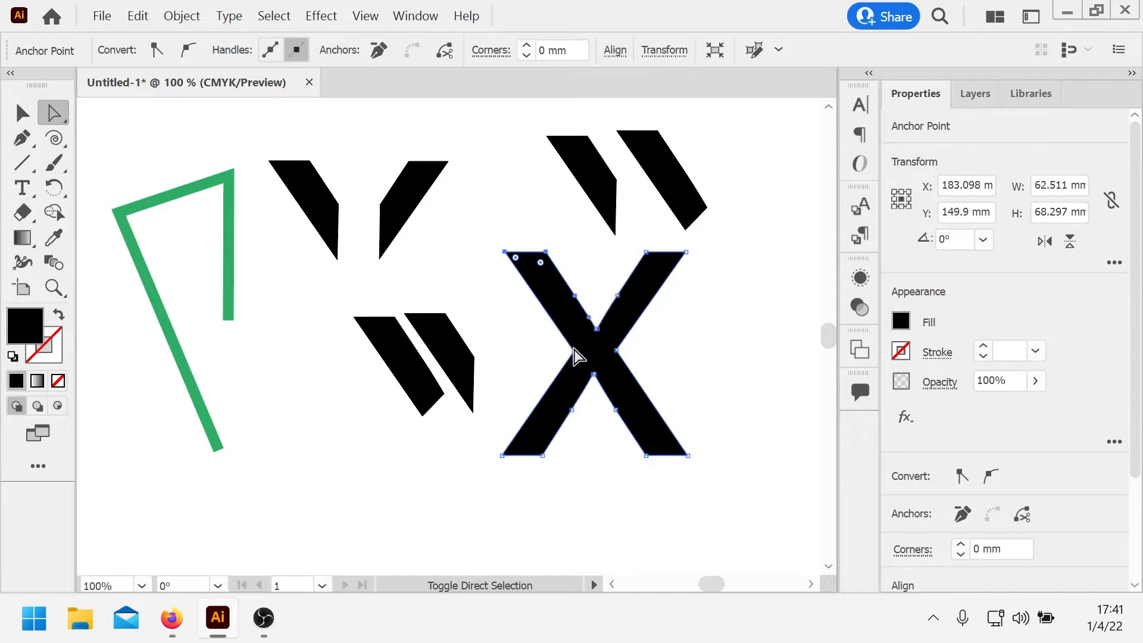
key(ctrl)
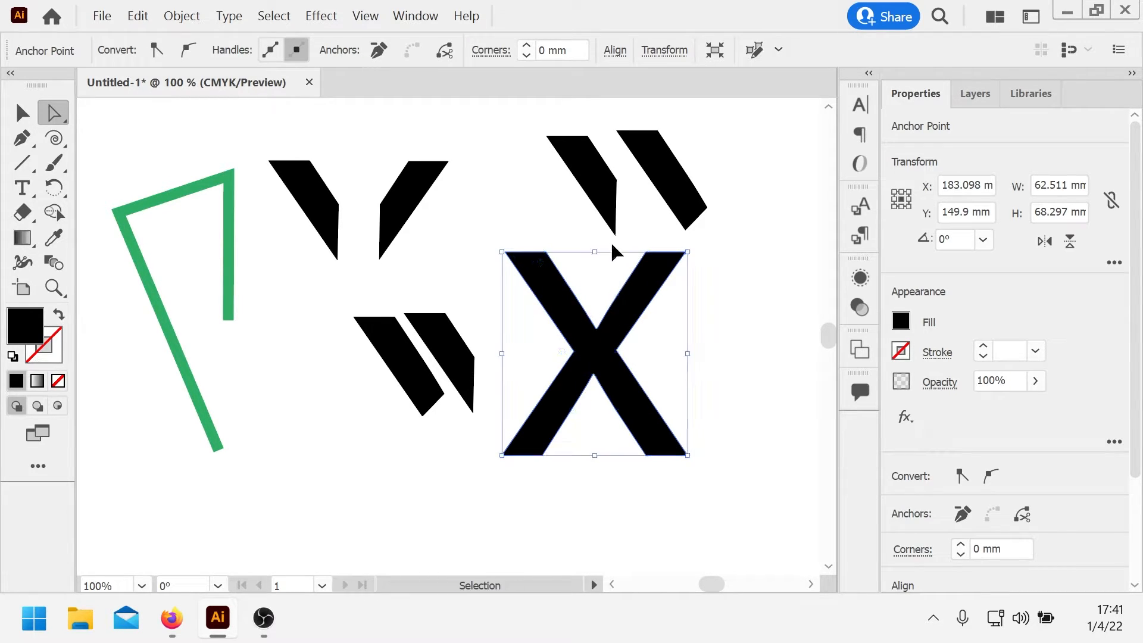
key(ctrl+v)
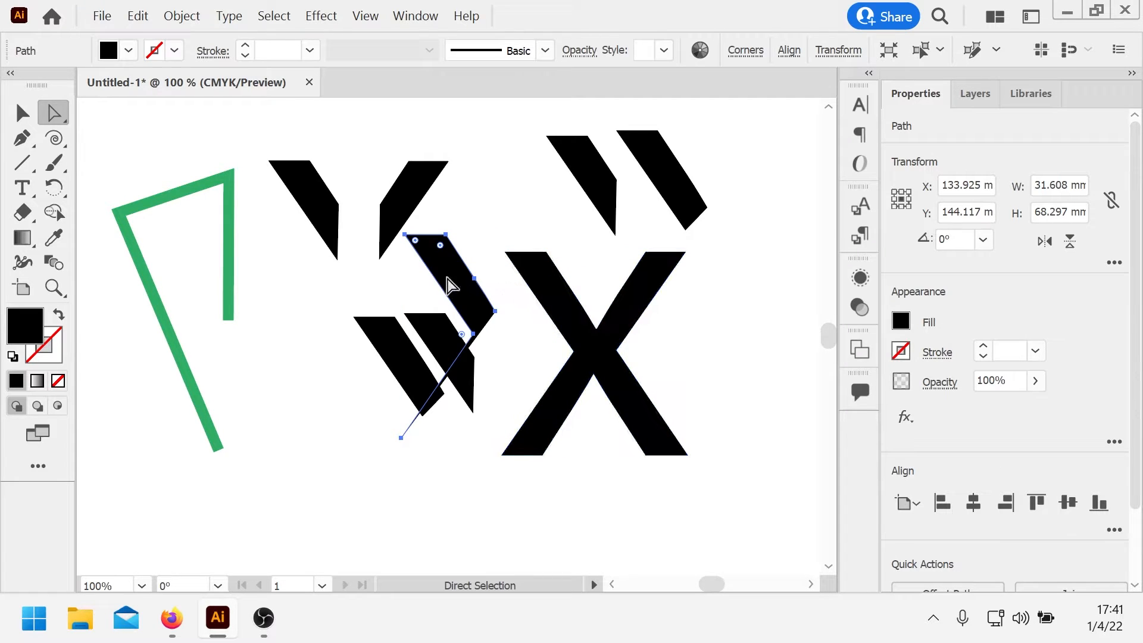
drag(459, 273, 343, 421)
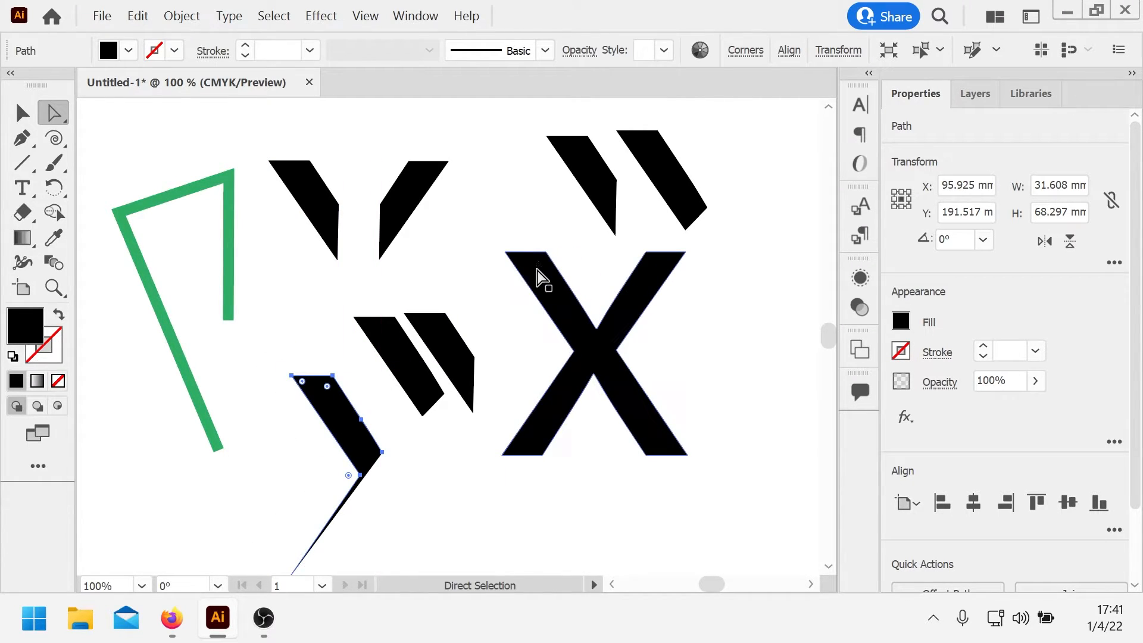
- Select the whole X, take its upper-left corner anchor out of the selection, and reselect the whole shape
click(490, 243)
click(522, 269)
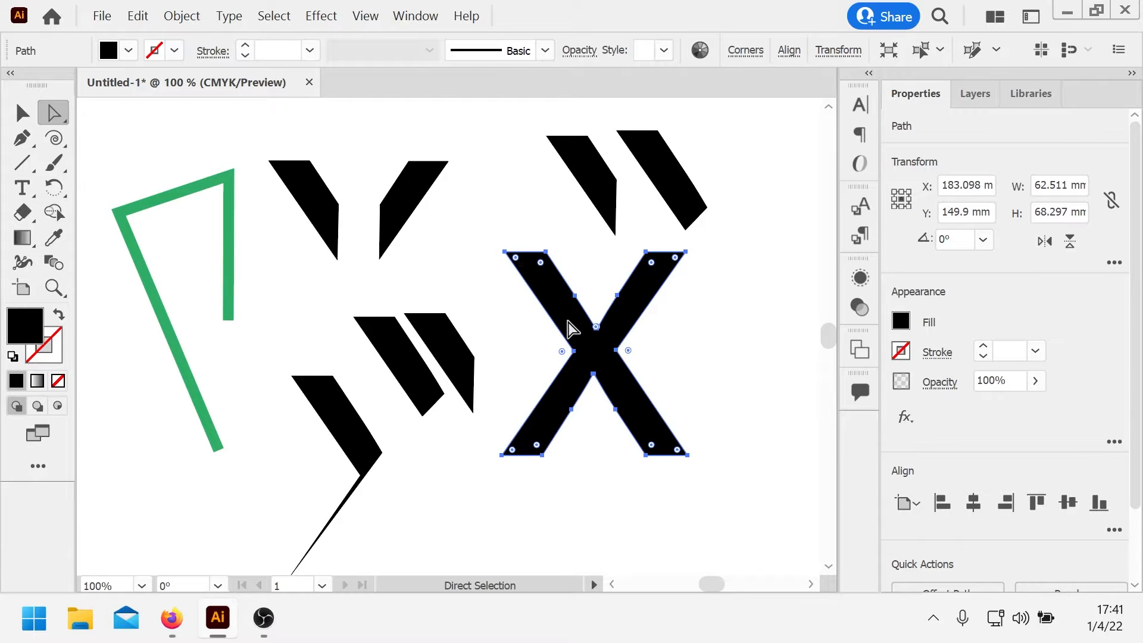
click(510, 335)
click(556, 298)
click(506, 253)
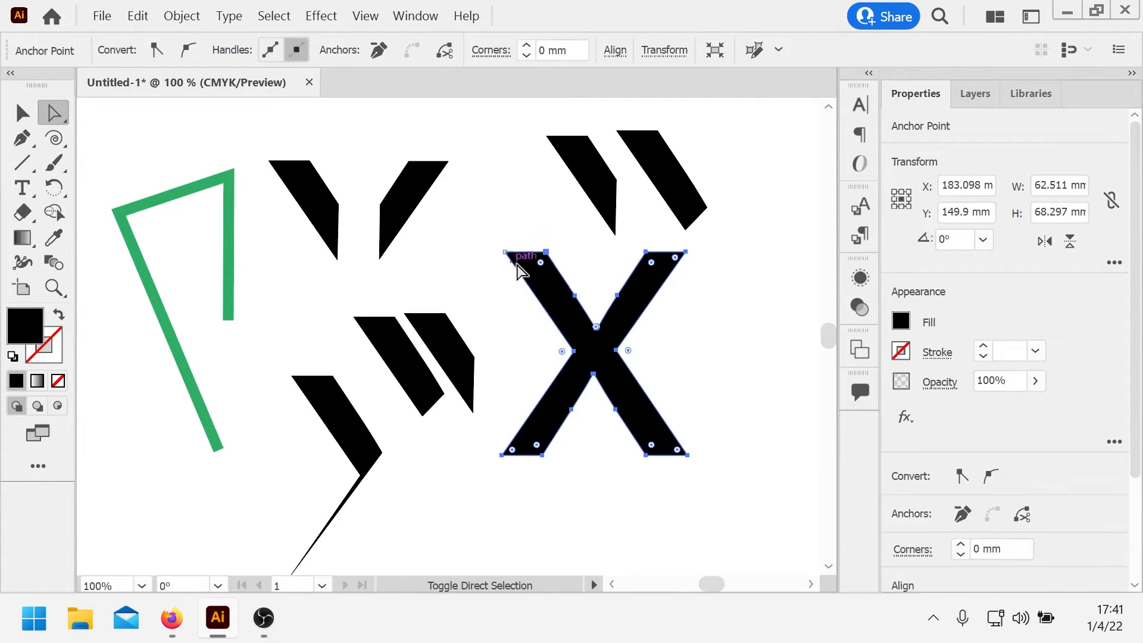
click(523, 229)
click(529, 257)
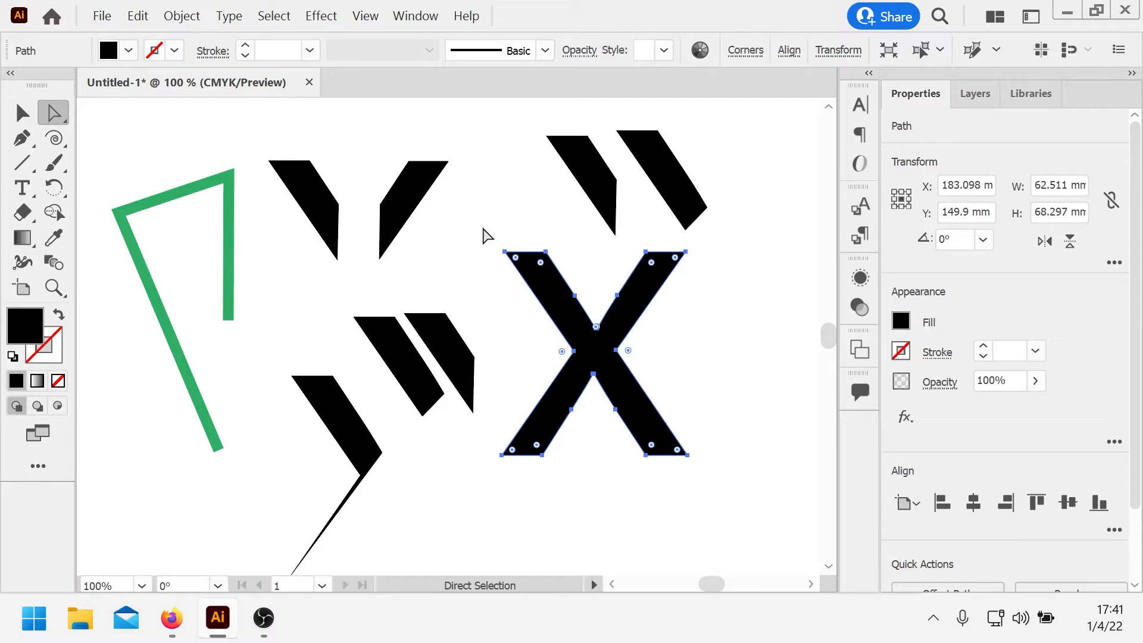
- Select the X's two upper-left corner anchors plus the upper anchor of its crossing, and place a pasted copy below the paired black pieces
drag(484, 230, 588, 281)
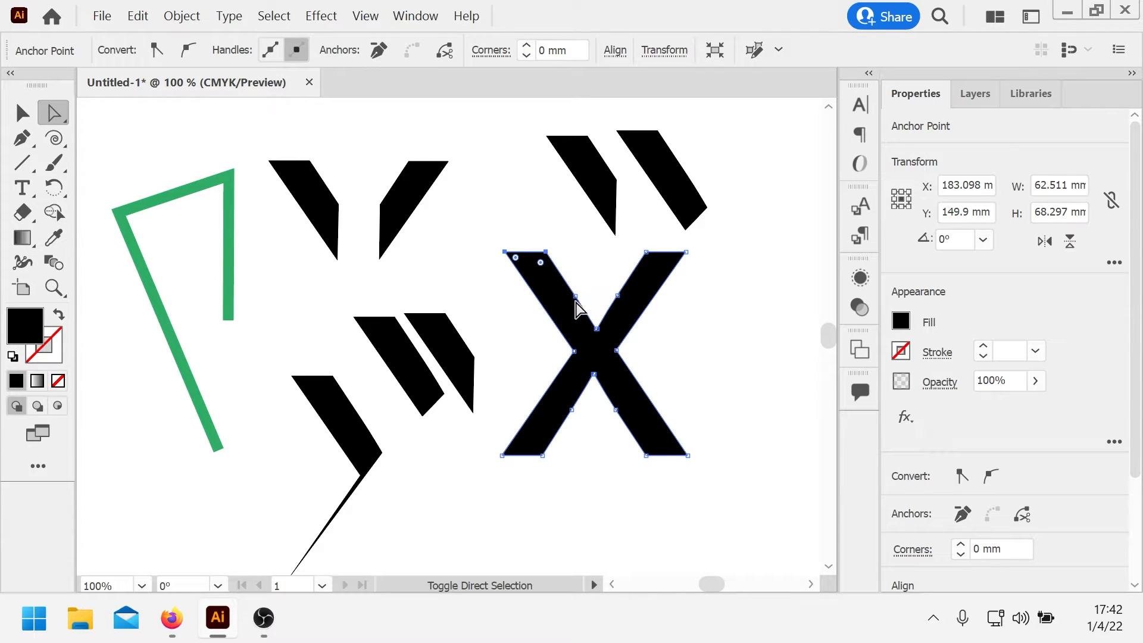
shift+click(597, 328)
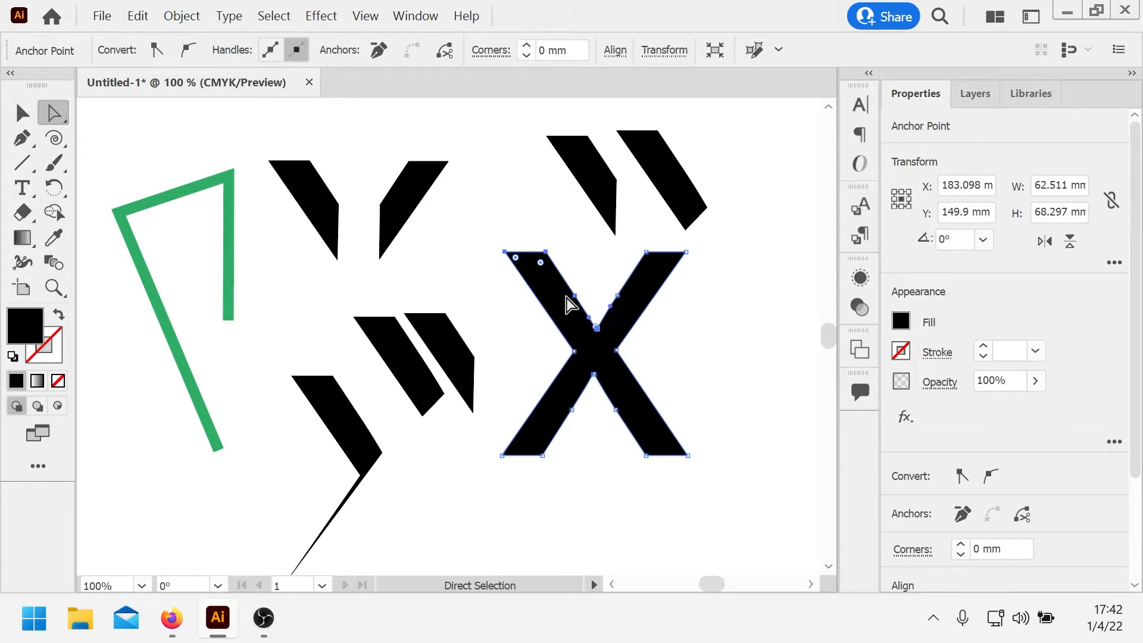
key(ctrl+z)
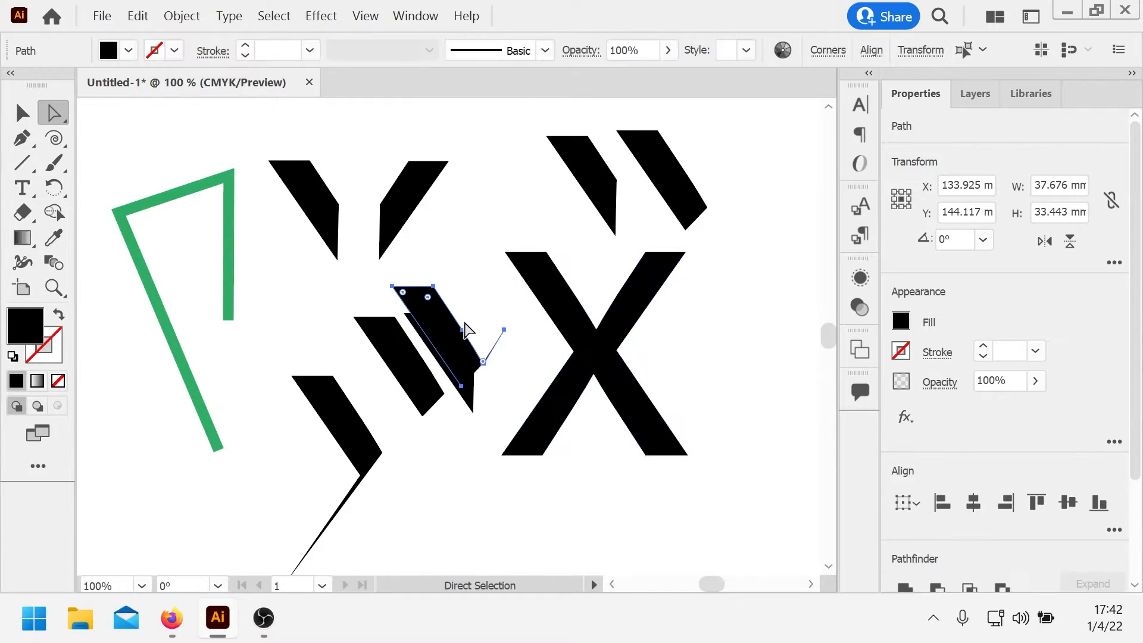
drag(454, 330, 441, 509)
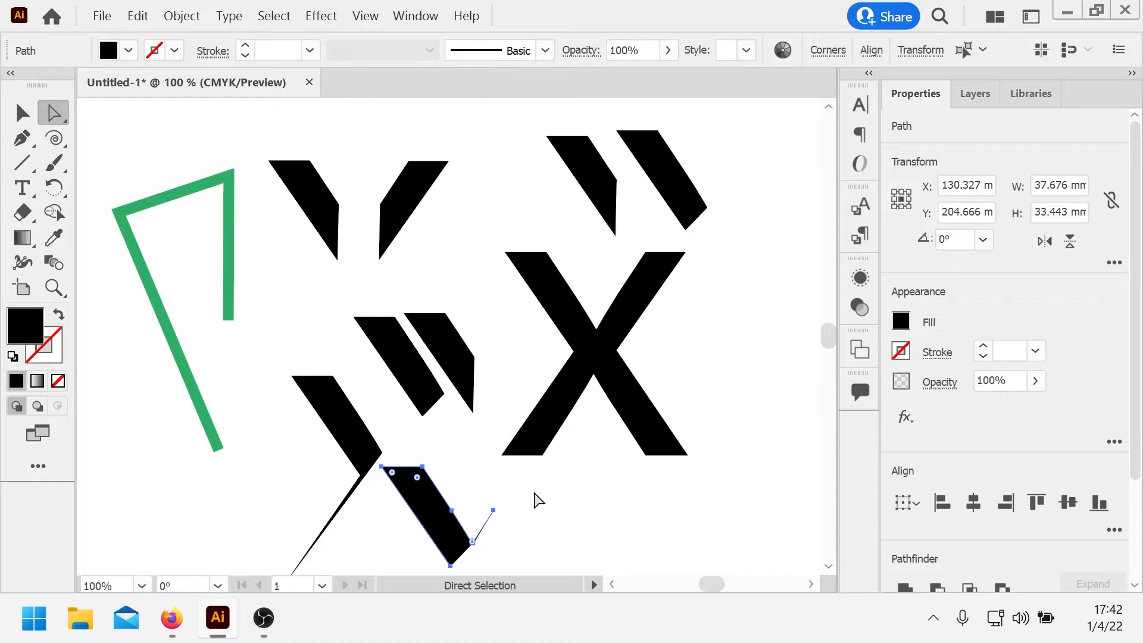
- Compare the anchor points of the pasted piece with the long tail with those of the whole X
click(355, 414)
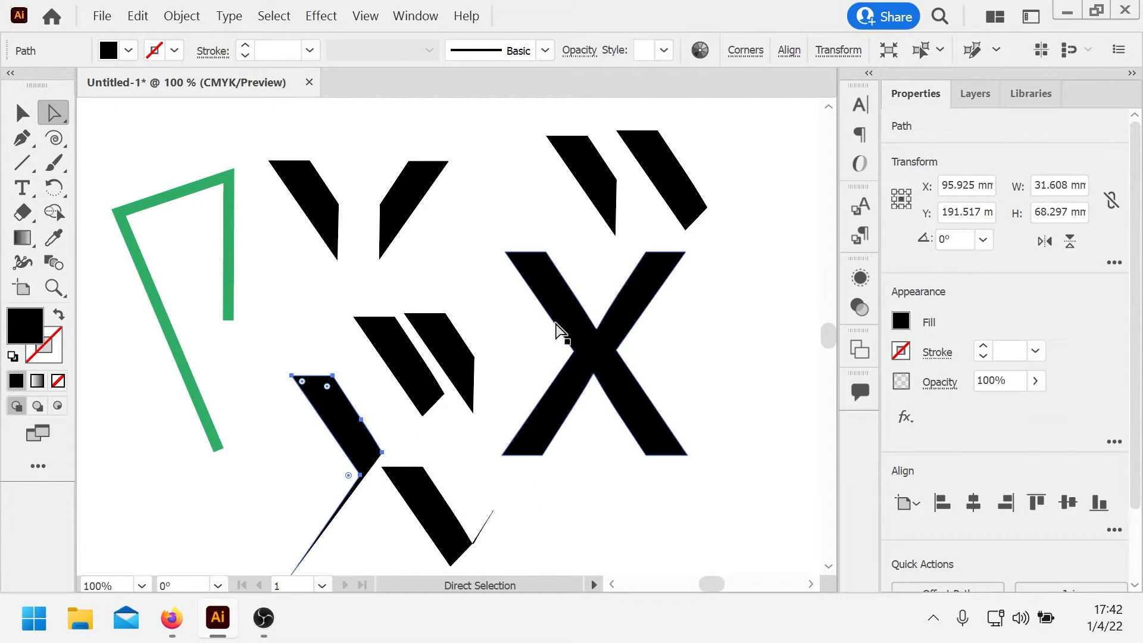
click(539, 280)
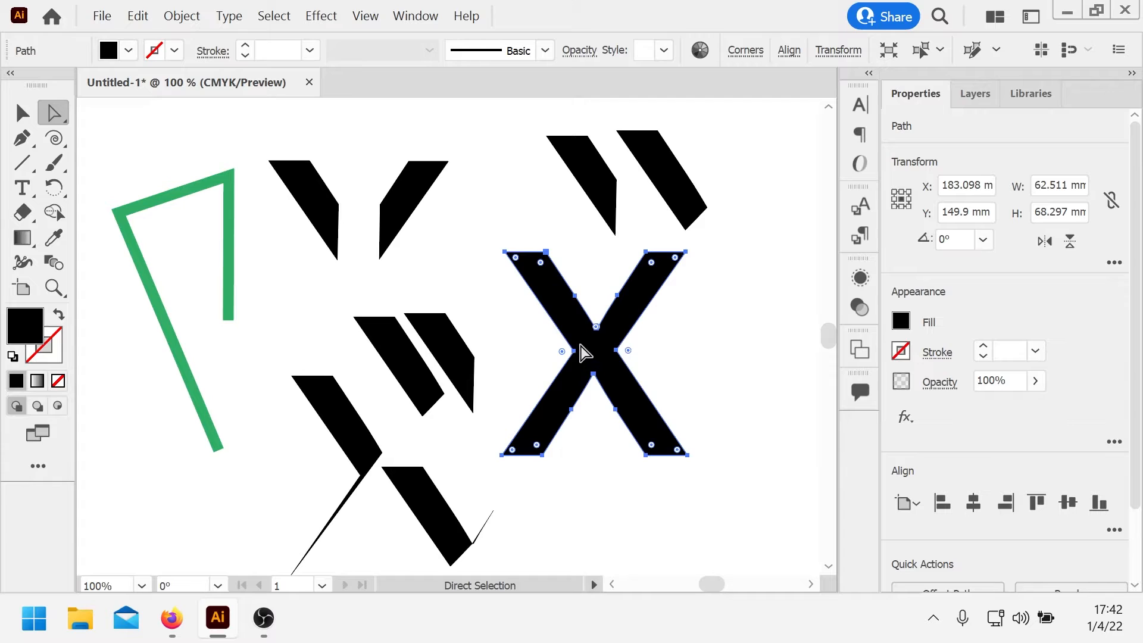
click(594, 281)
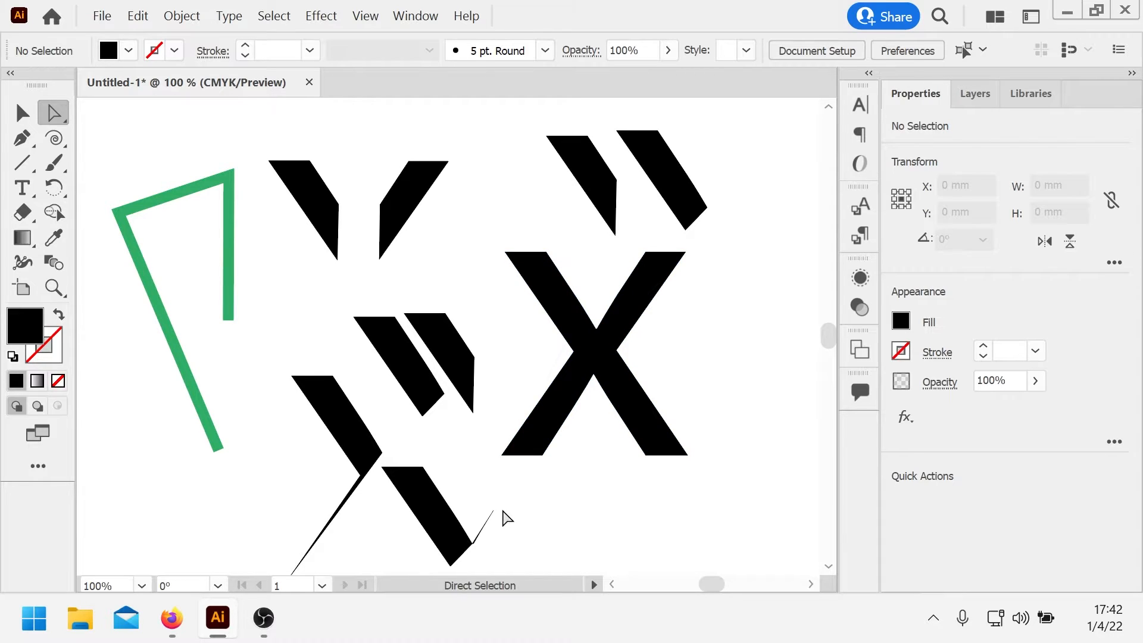
click(620, 306)
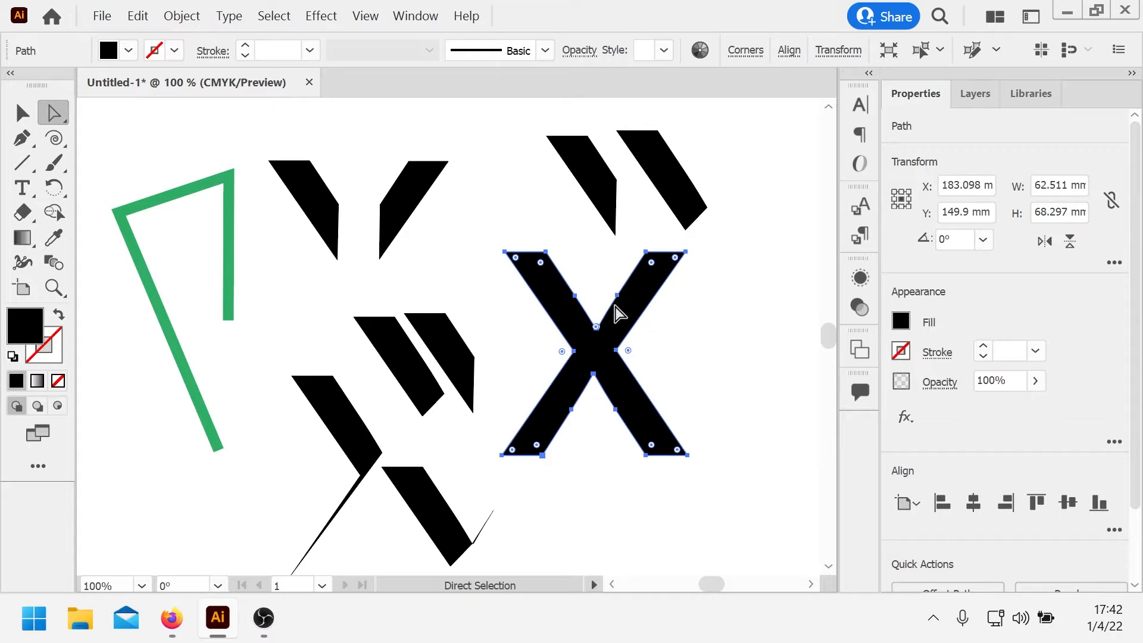
- Delete the pasted piece with the long tail and the slanted piece beside it
click(338, 395)
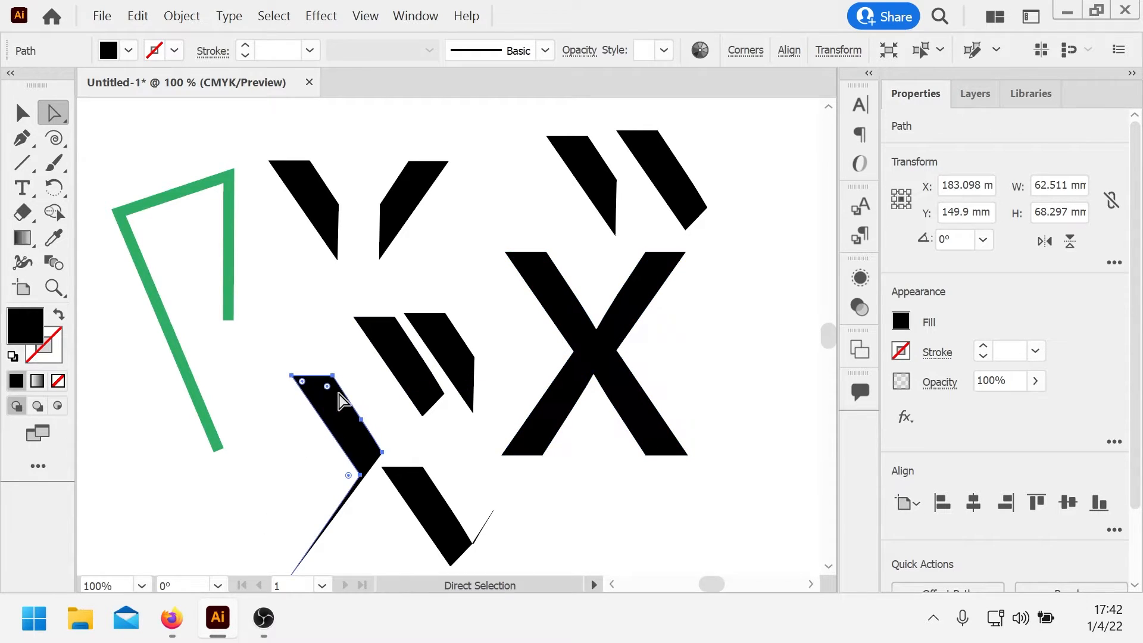
key(Delete)
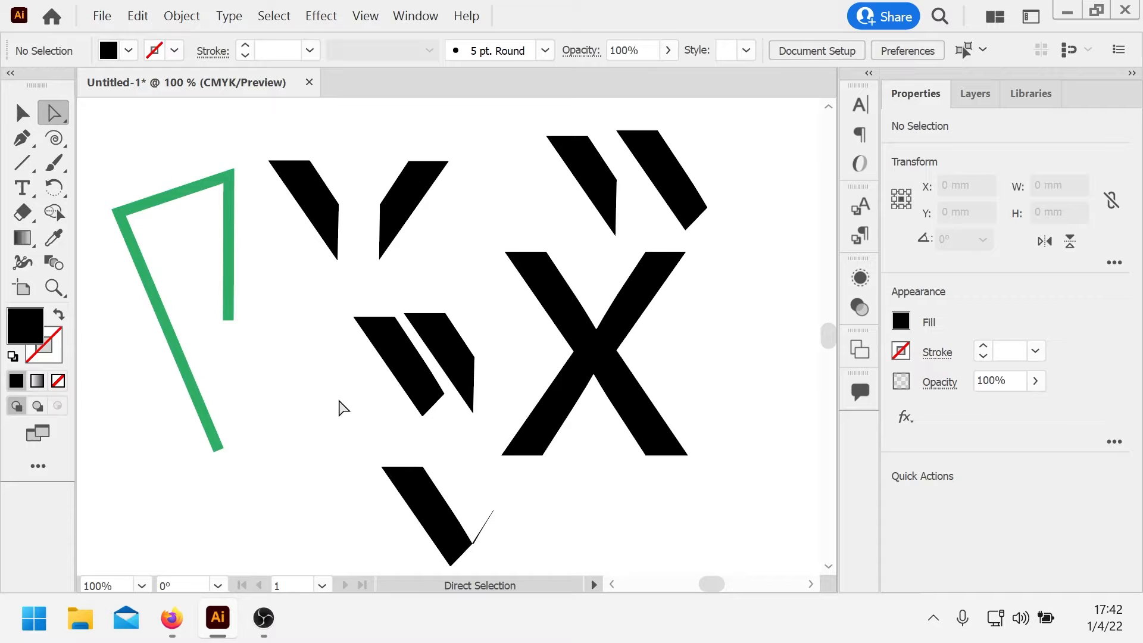
click(429, 510)
key(Delete)
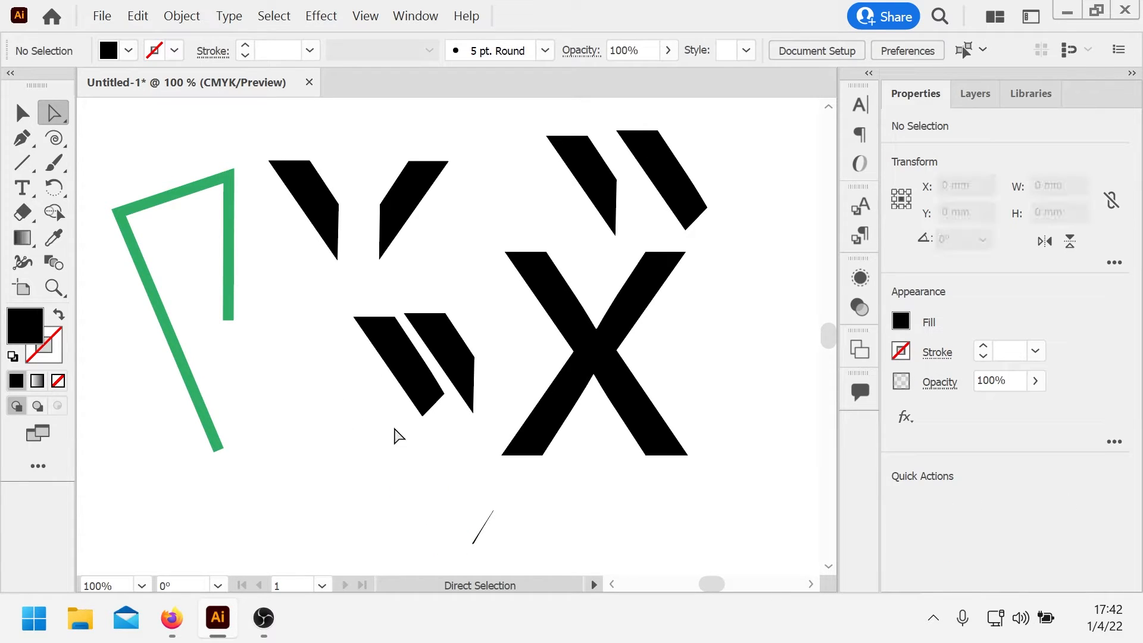
drag(246, 128, 502, 276)
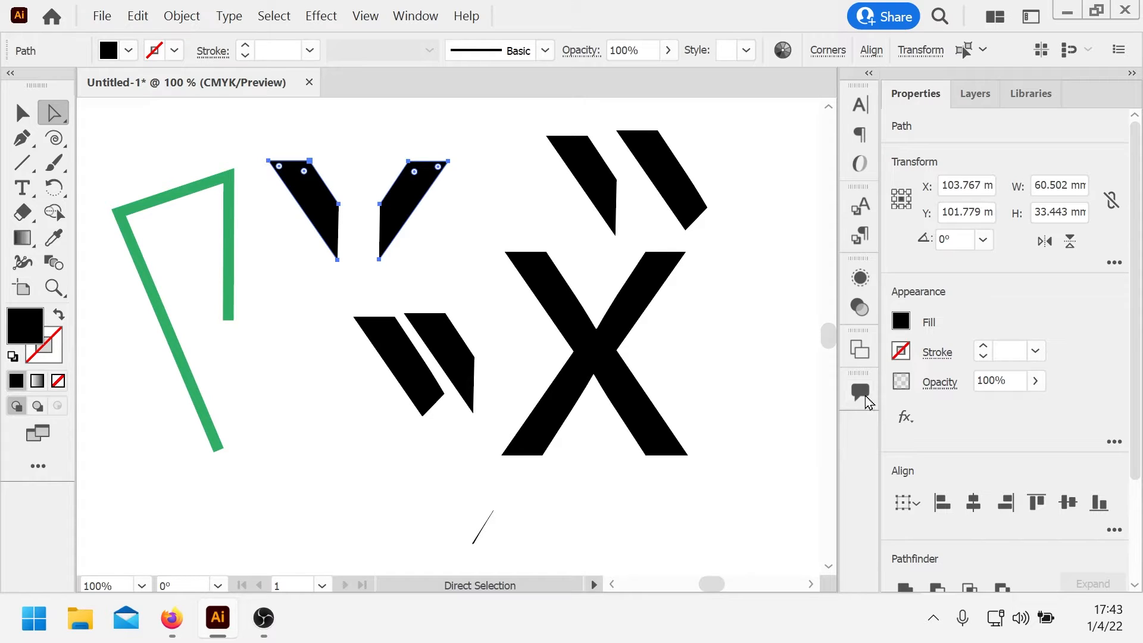
click(595, 360)
right_click(597, 365)
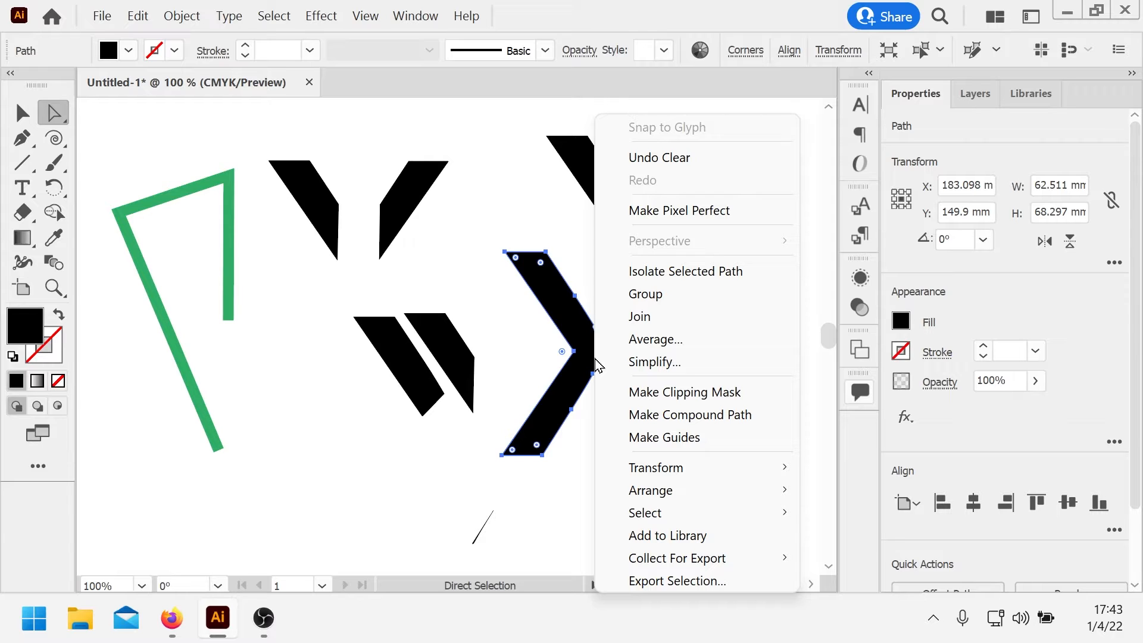
click(390, 399)
- Delete the X and all remaining black pieces and fragments, leaving only the green path, and fit the artboard in the window
drag(257, 146, 748, 512)
key(Delete)
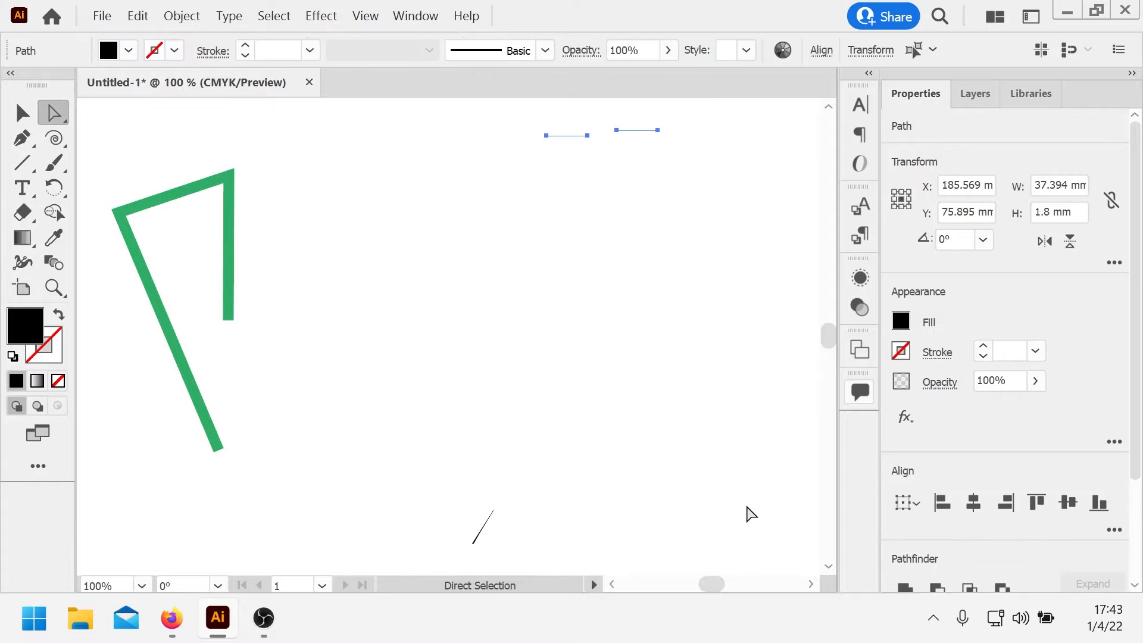
drag(467, 106, 788, 227)
key(Delete)
drag(441, 472, 555, 587)
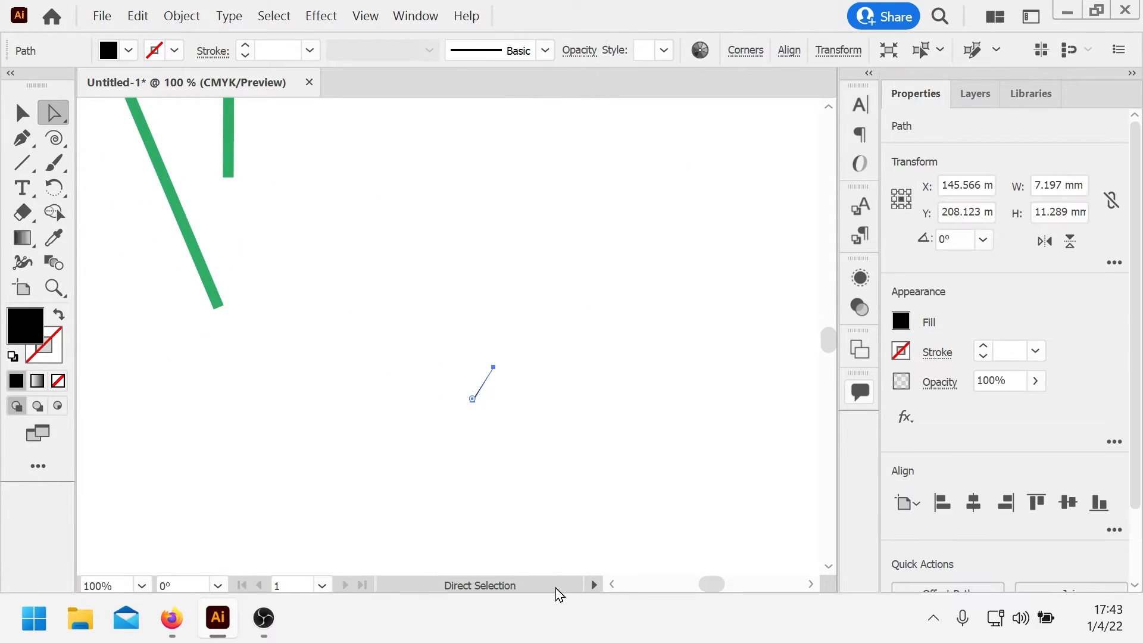
key(Delete)
key(ctrl+0)
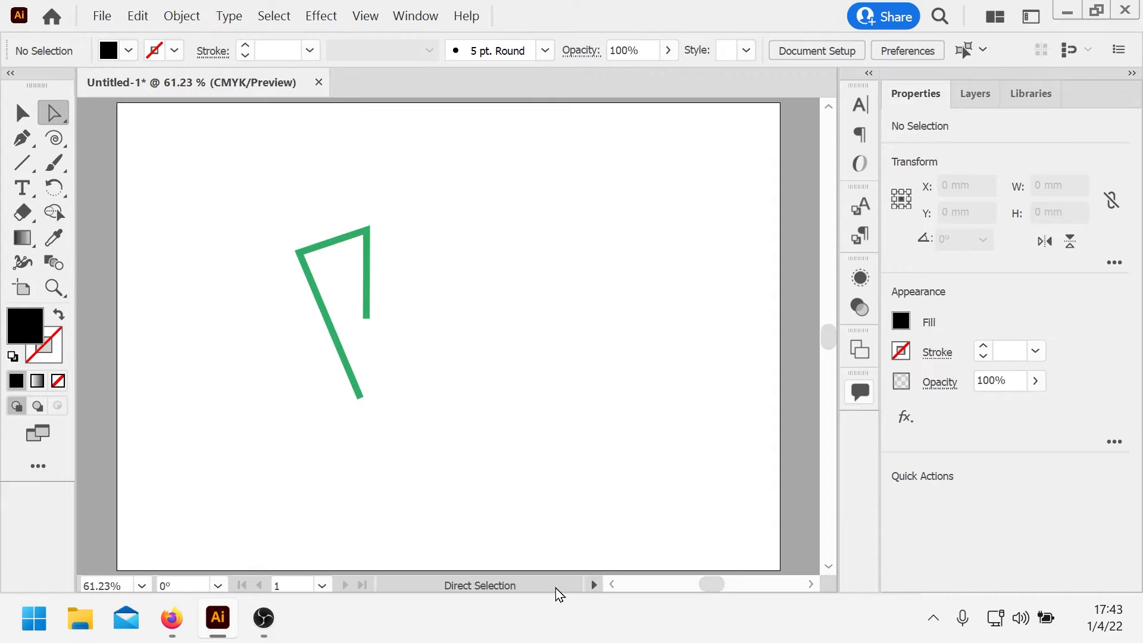
- Add the letter F as 400 pt type and move it fully onto the artboard beside the green path
click(22, 188)
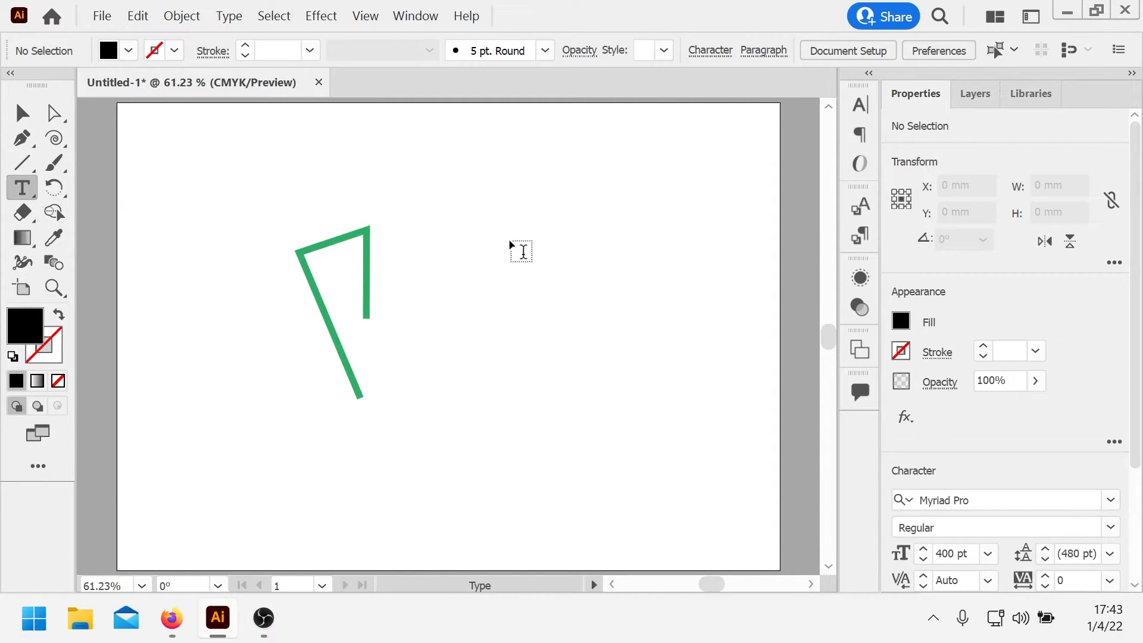
click(546, 244)
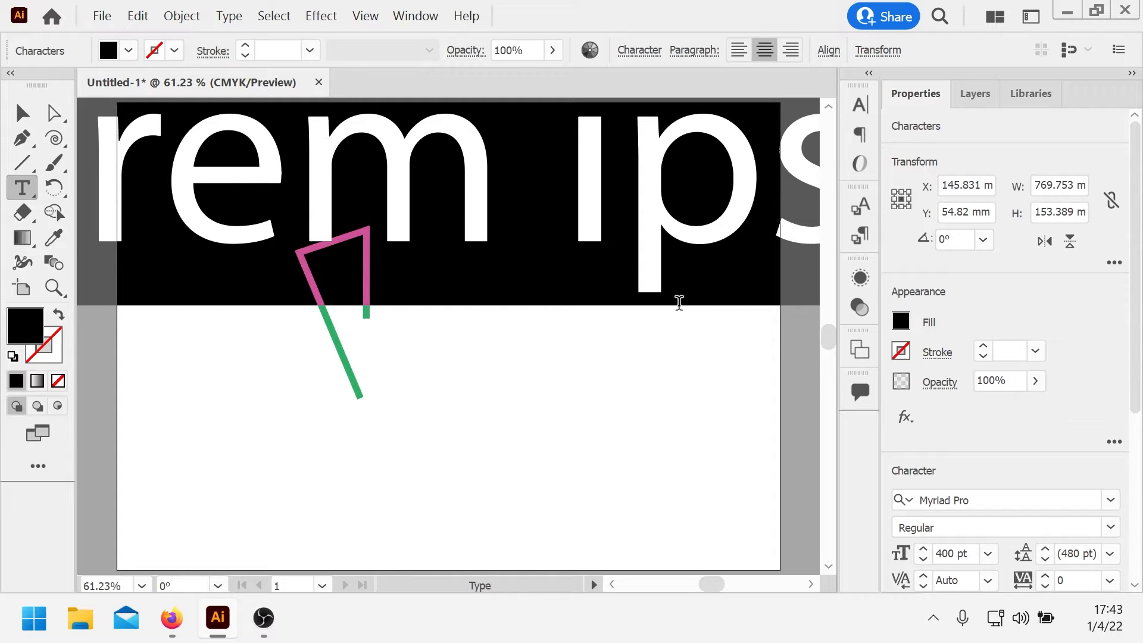
text(T)
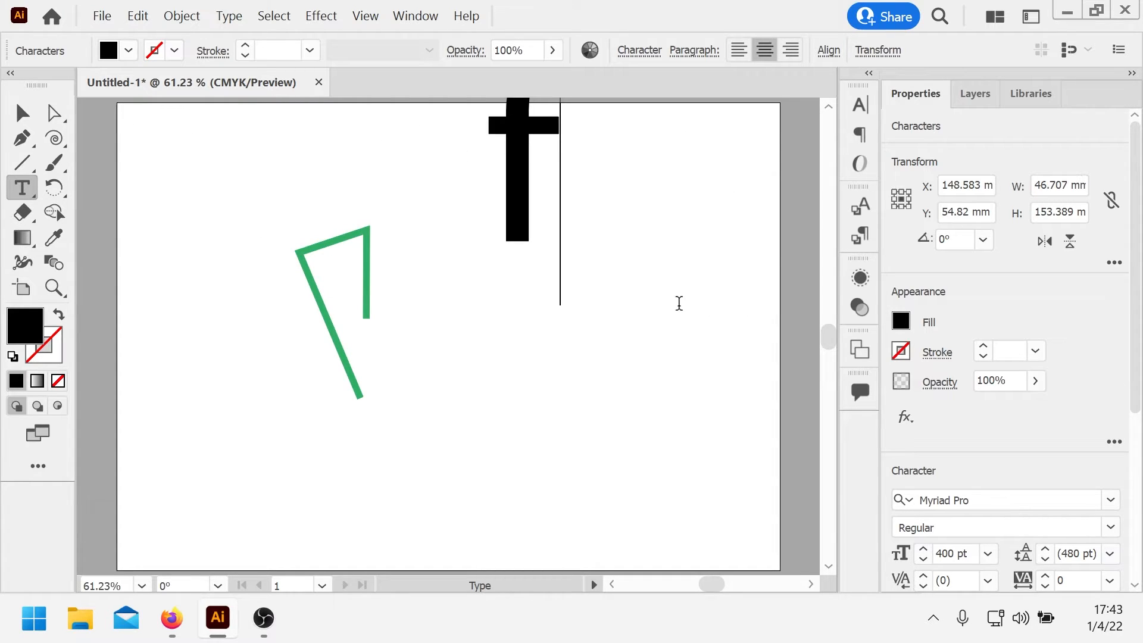
key(BackSpace)
text(F)
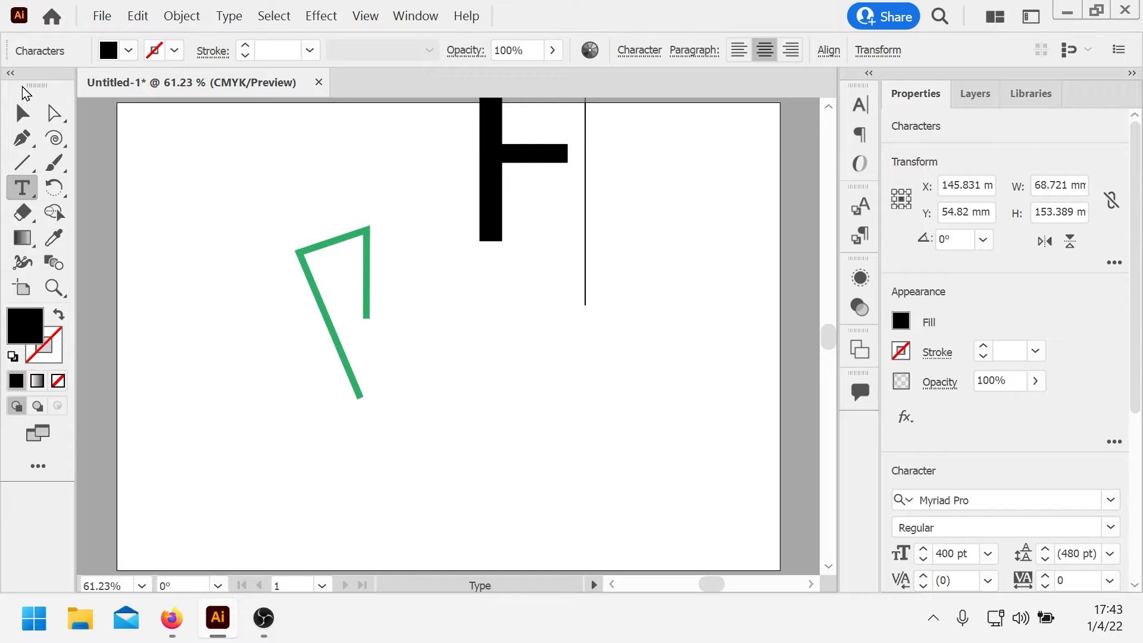
click(22, 113)
drag(503, 157, 548, 325)
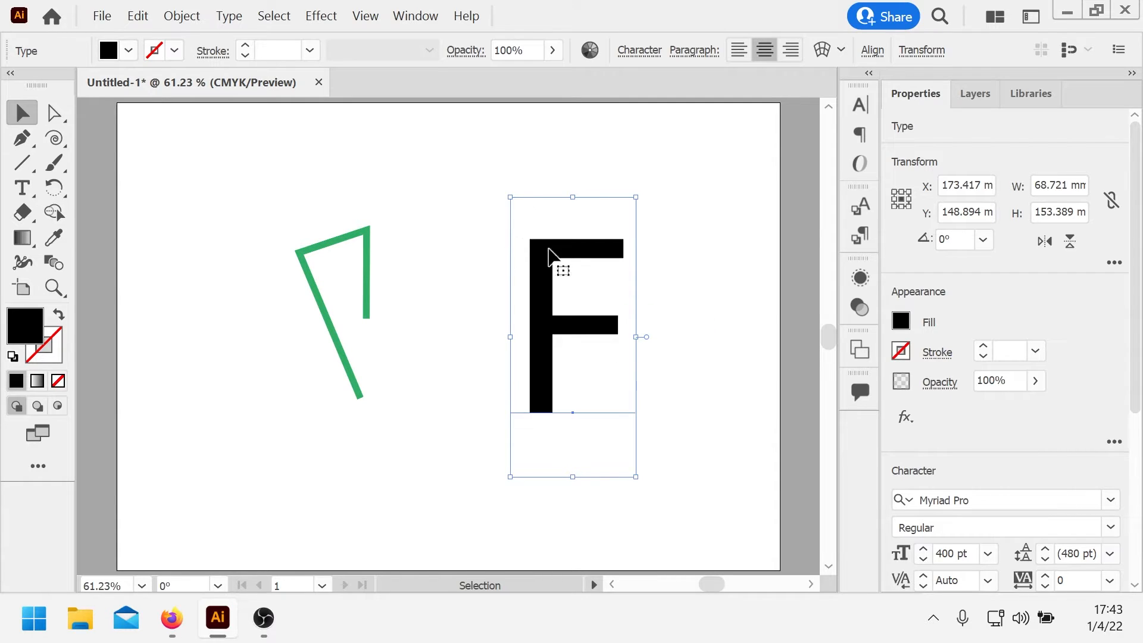
- Draw a black rectangle about 60 by 113 mm on the far side of the green path from the F
click(22, 161)
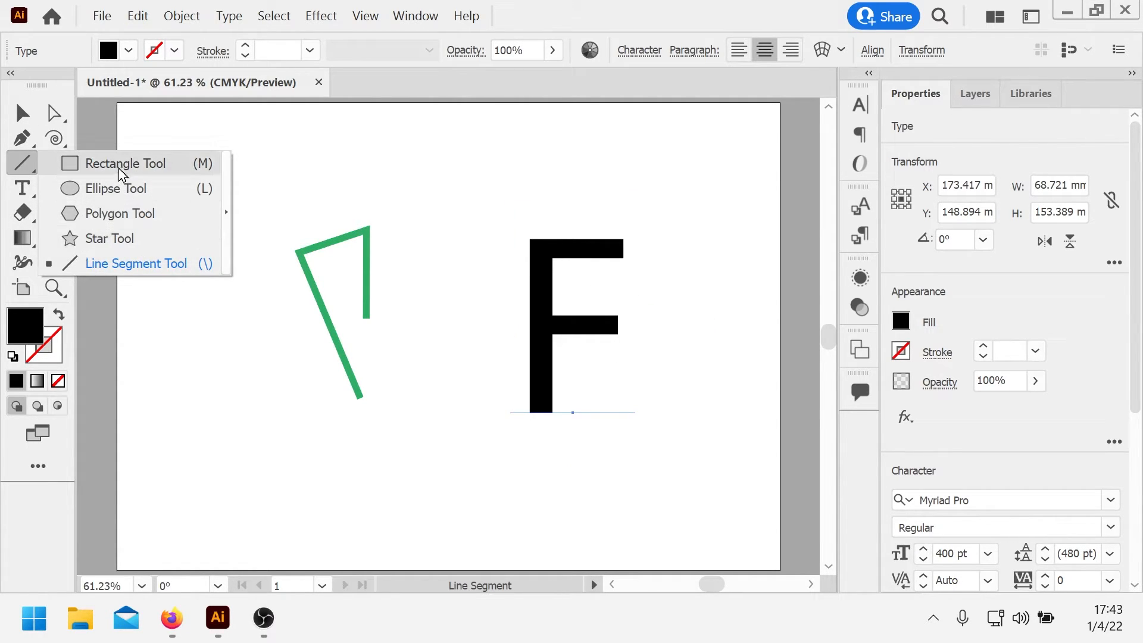
click(119, 167)
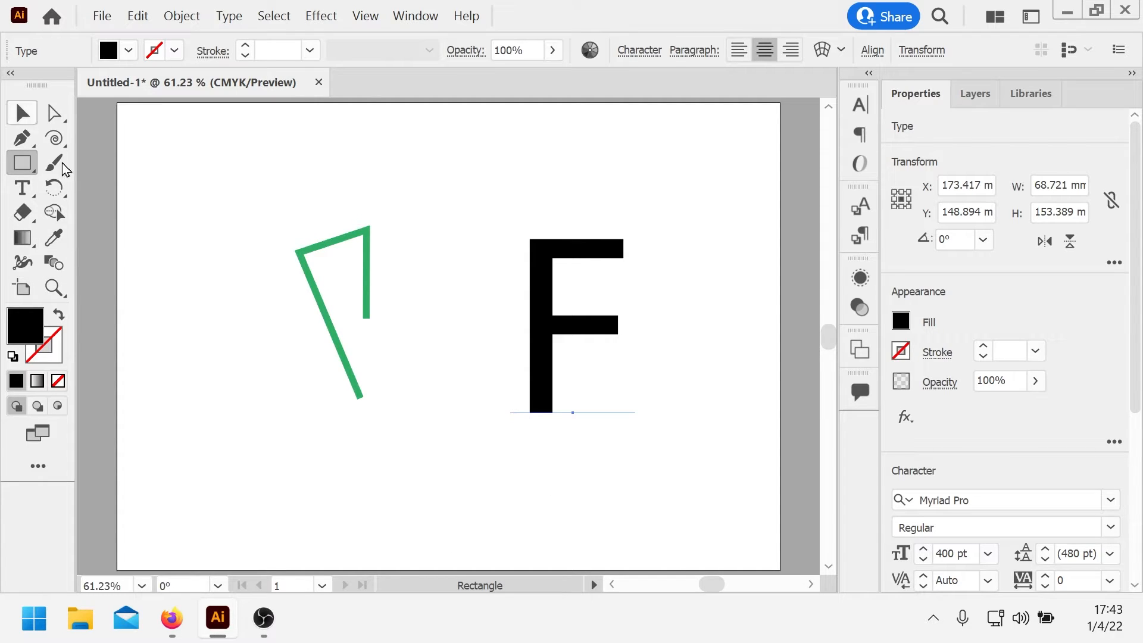
drag(161, 207, 271, 412)
key(v)
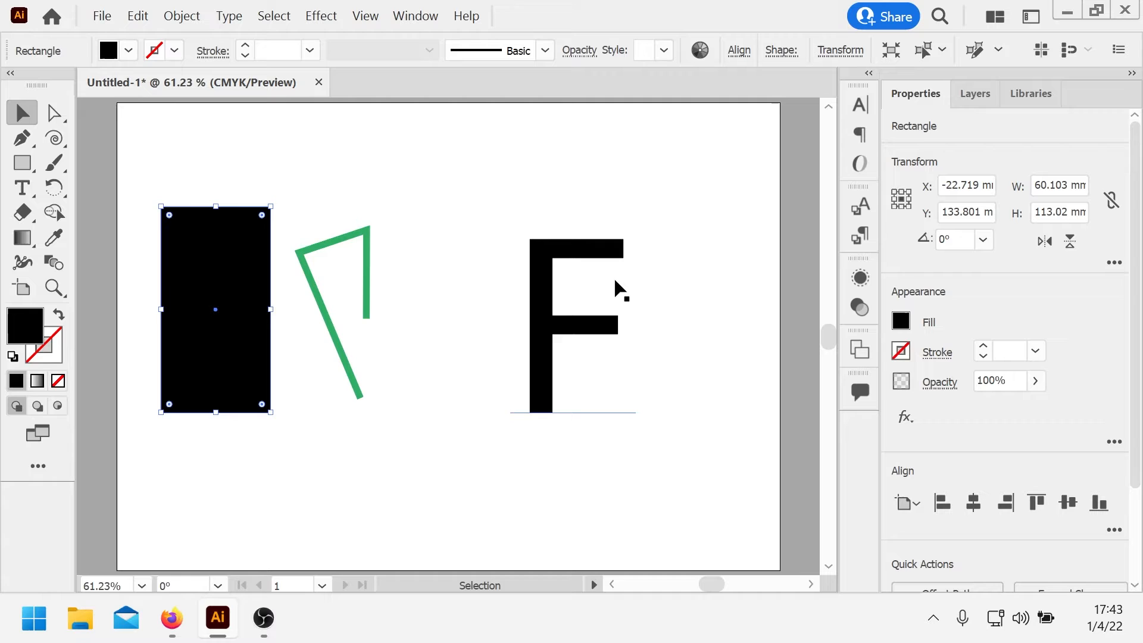
- Compare the context commands offered for the F type object, including Create Outlines, with those offered for the black rectangle
click(544, 259)
right_click(534, 282)
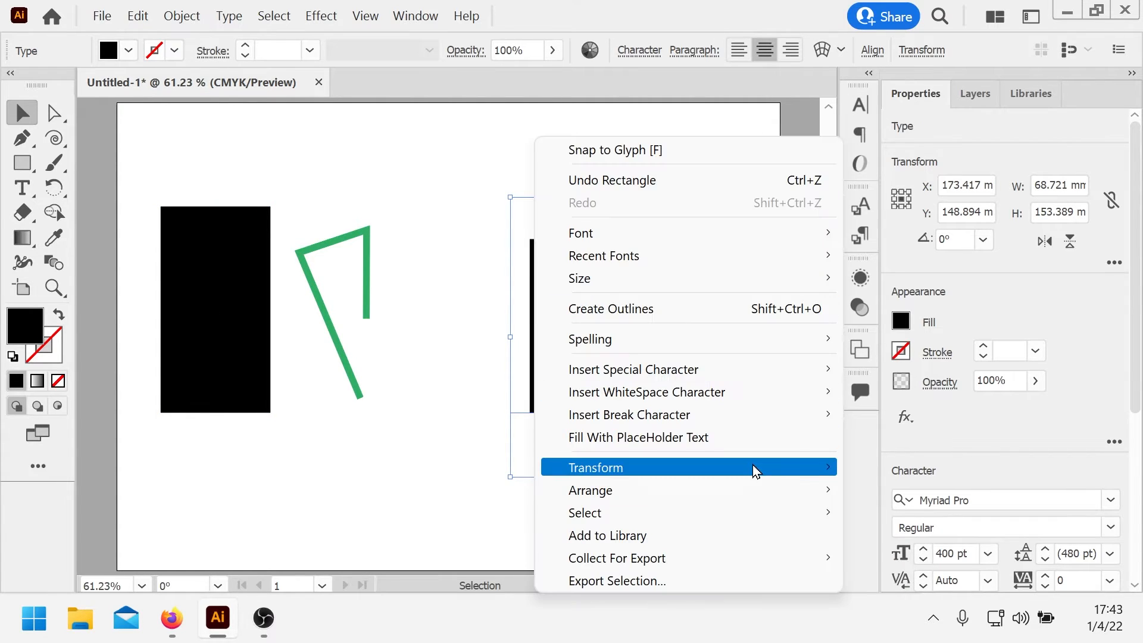
click(256, 254)
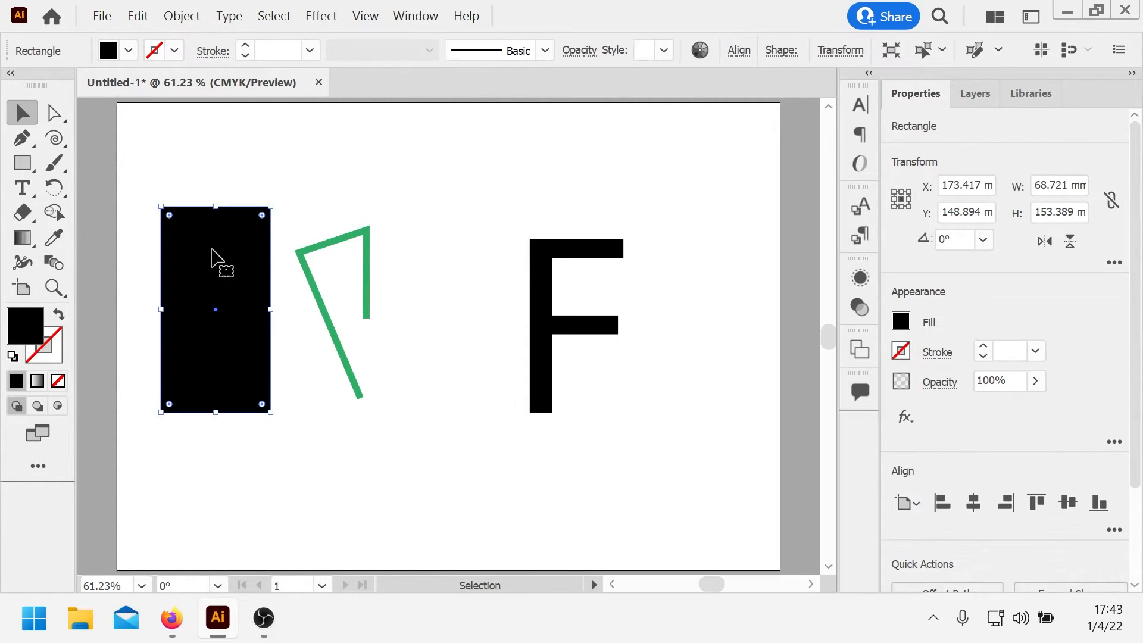
right_click(215, 256)
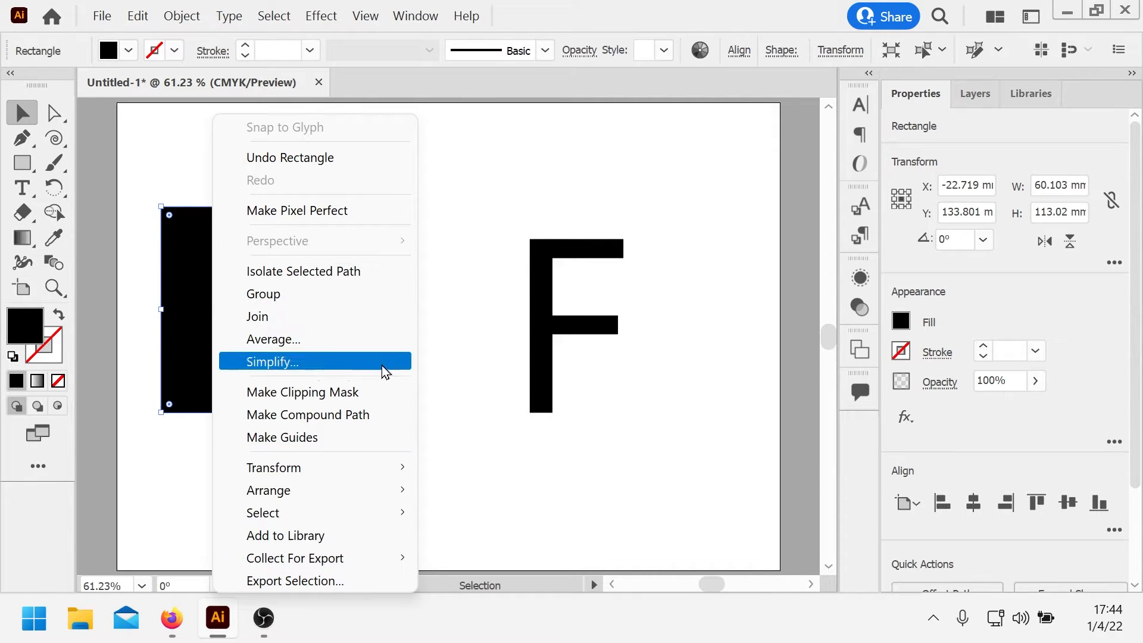
click(559, 264)
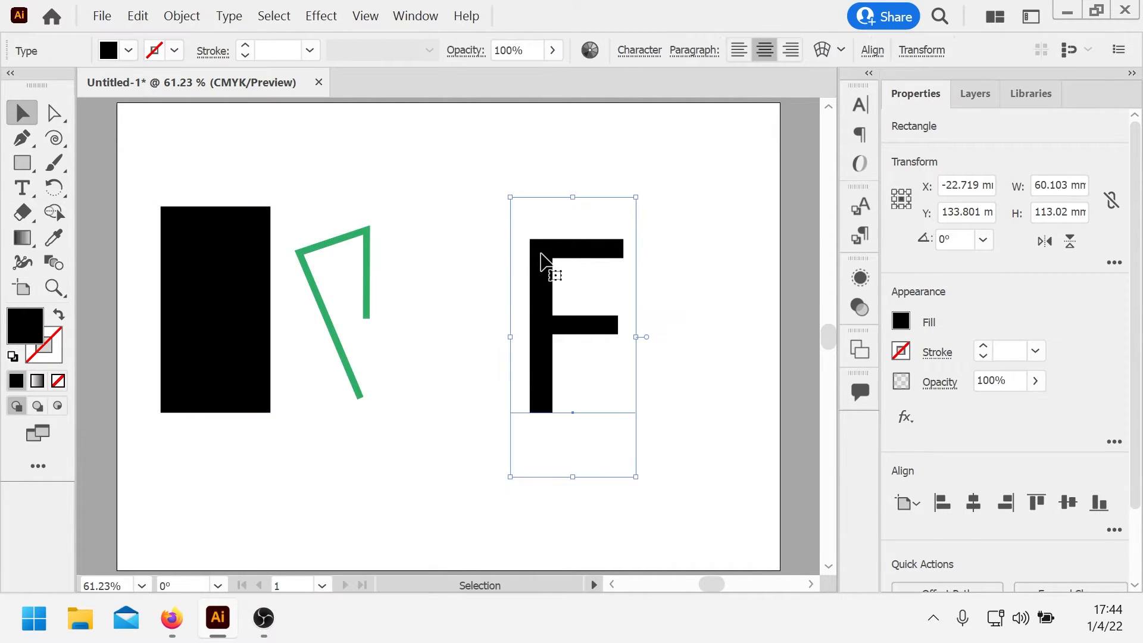
right_click(541, 255)
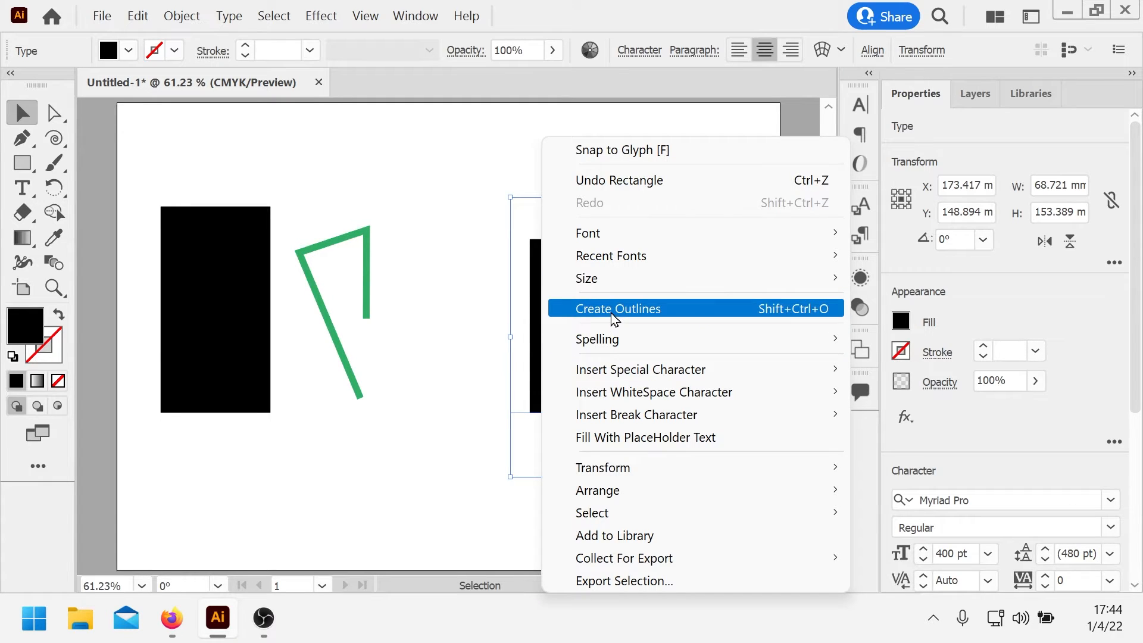
click(742, 6)
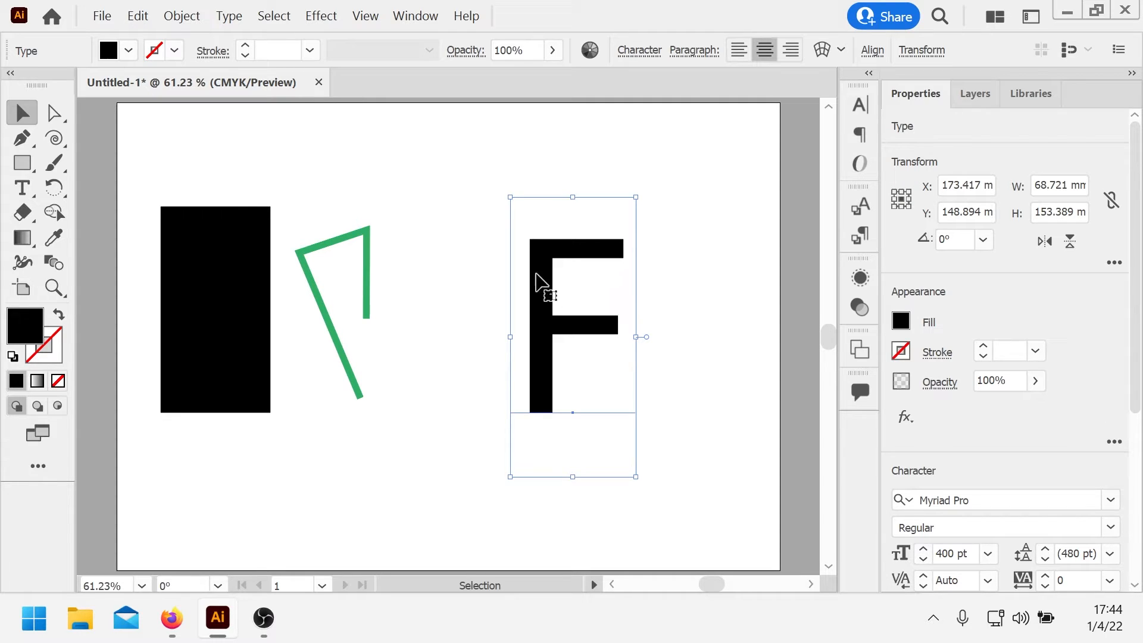
- Examine the OpenType figure and position options for the selected letter F
click(860, 164)
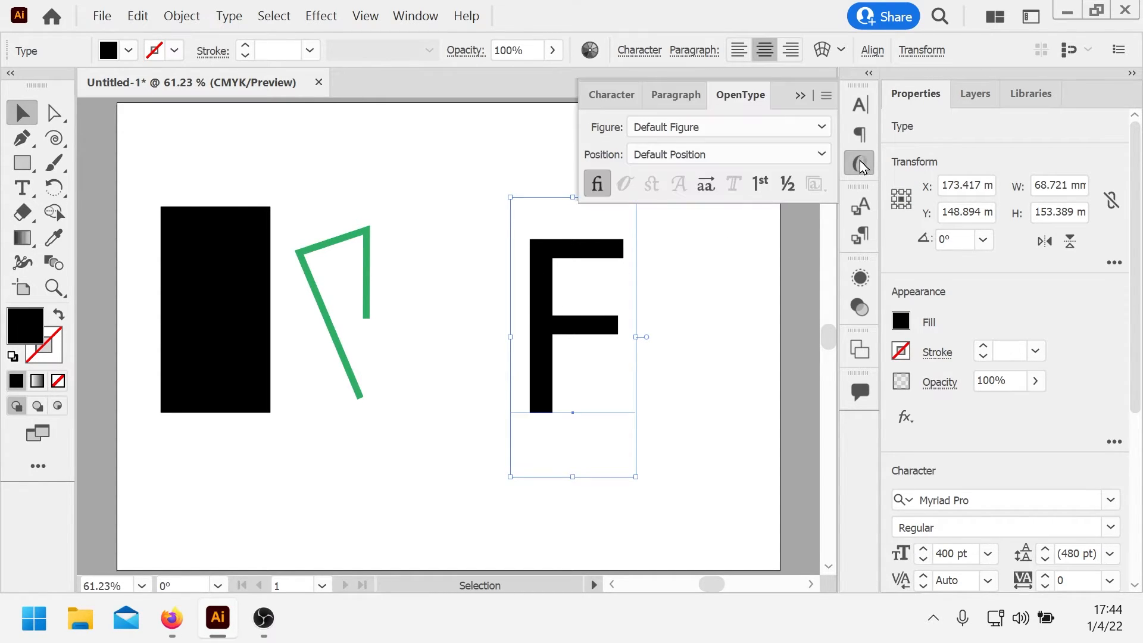
click(773, 131)
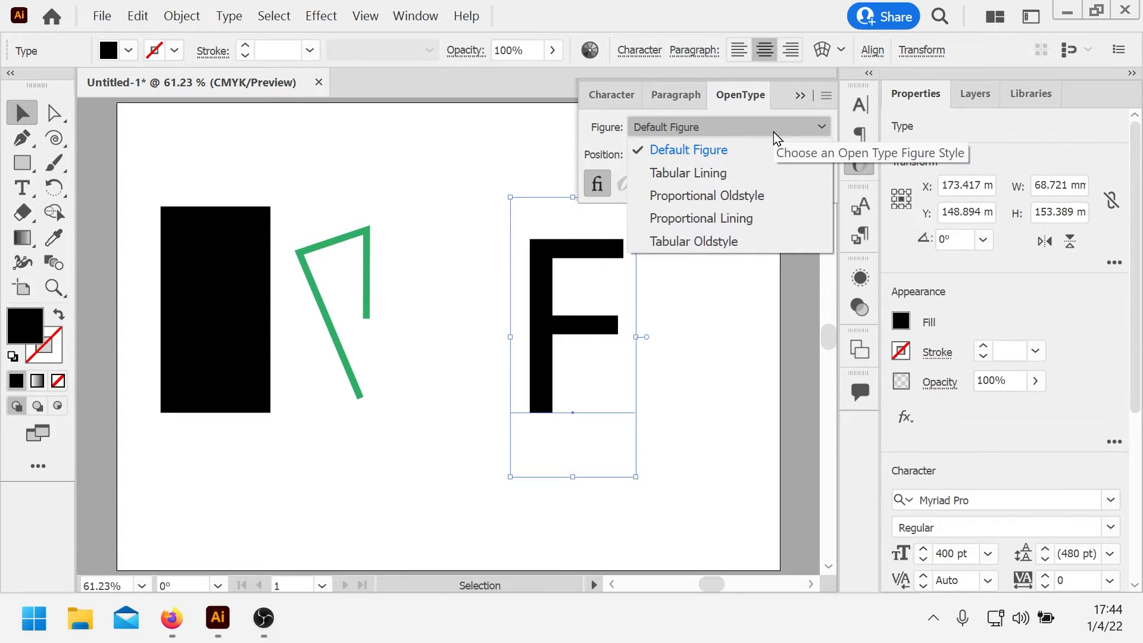
click(773, 131)
click(816, 157)
click(816, 157)
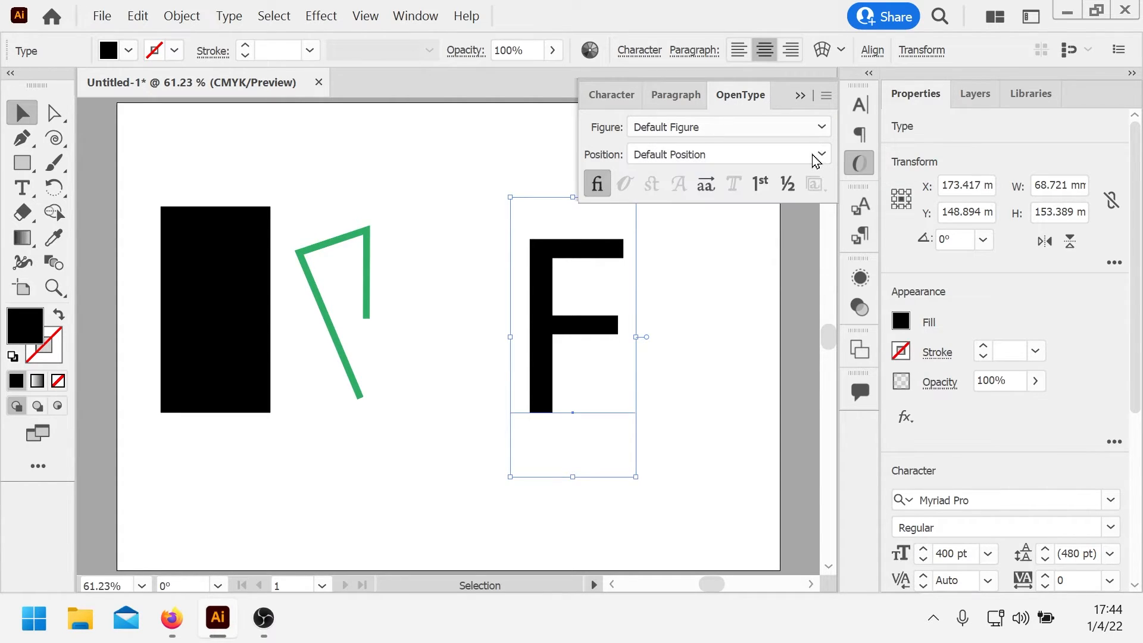
- Preview installed font families on the letter F, including Script MT Bold and the Segoe icon fonts, and close the font list
click(1113, 502)
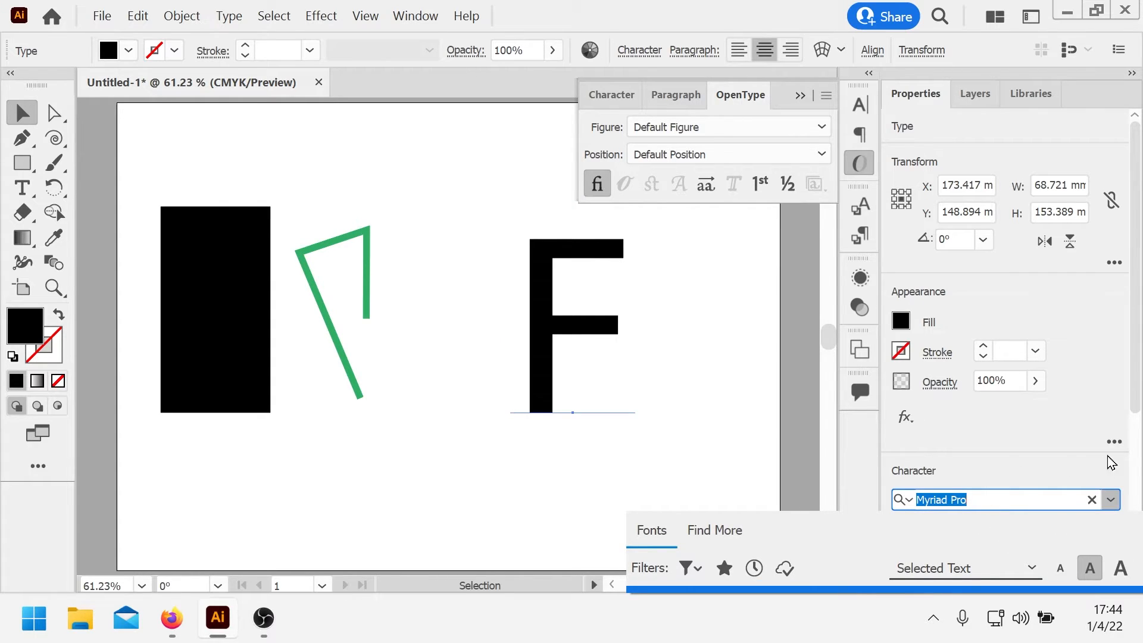
drag(1135, 381, 1133, 530)
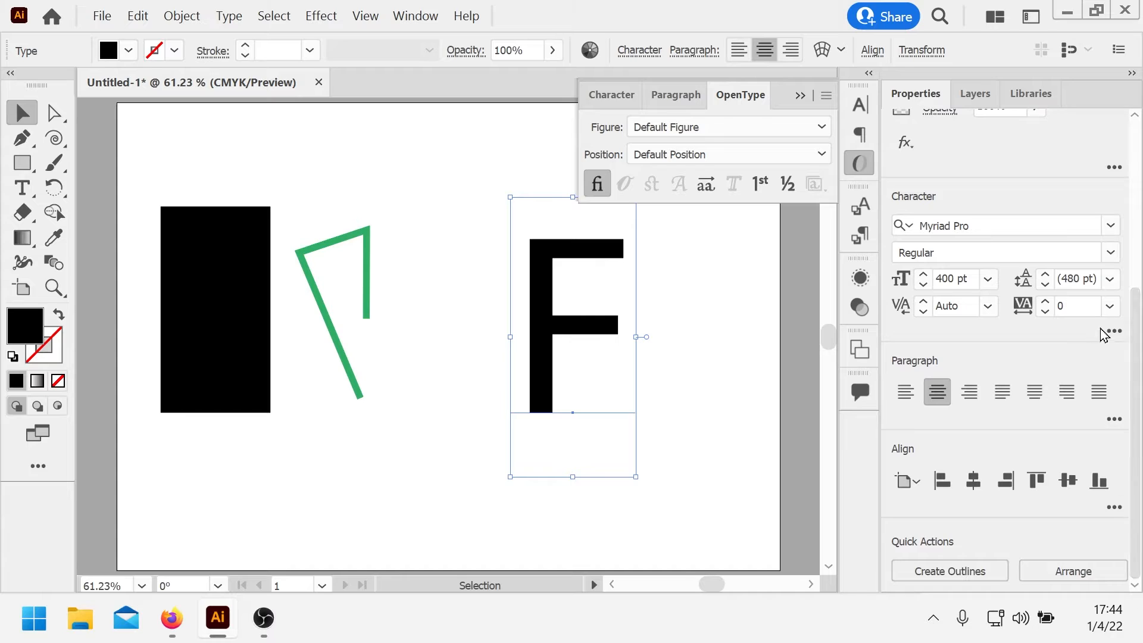
click(1113, 225)
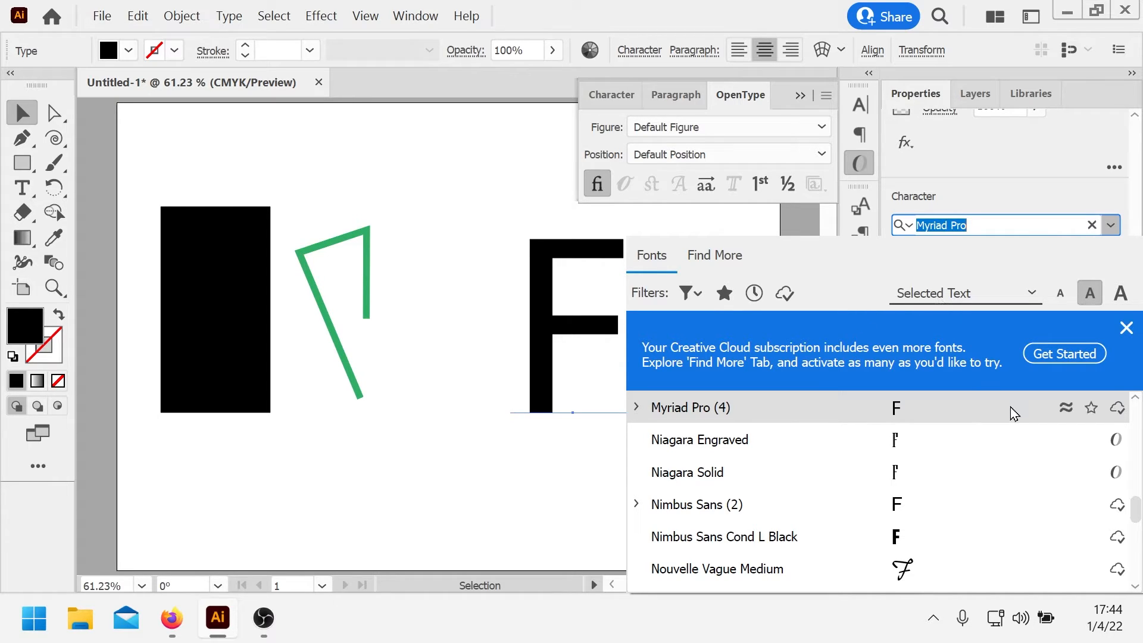
scroll(1011, 410, down, 20)
scroll(1011, 417, up, 10)
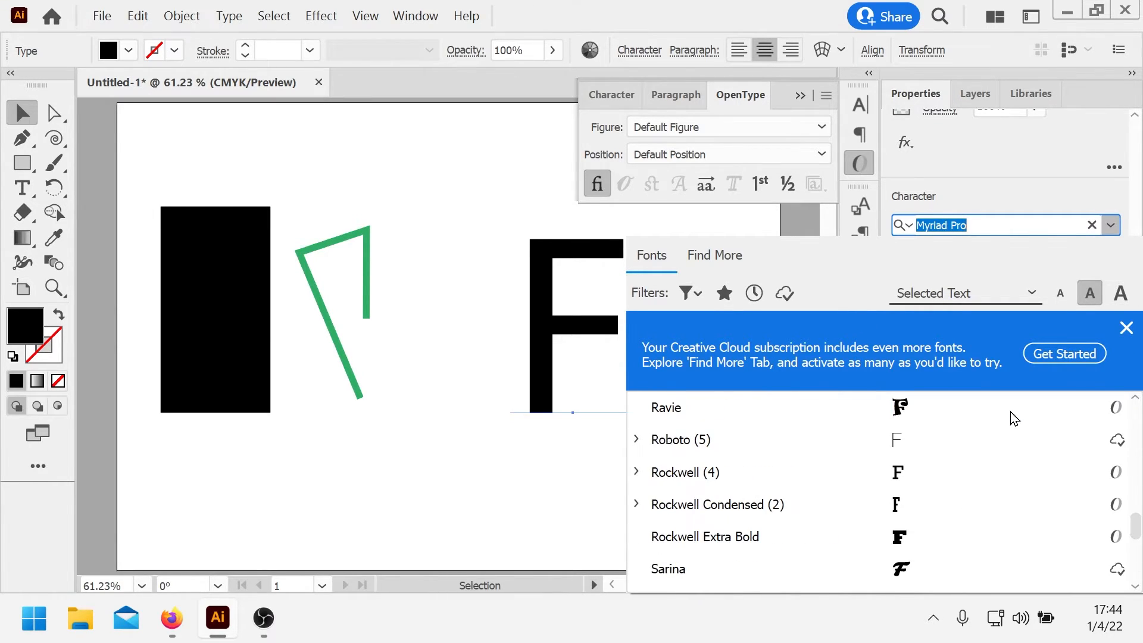
scroll(1011, 417, down, 15)
scroll(1011, 417, up, 10)
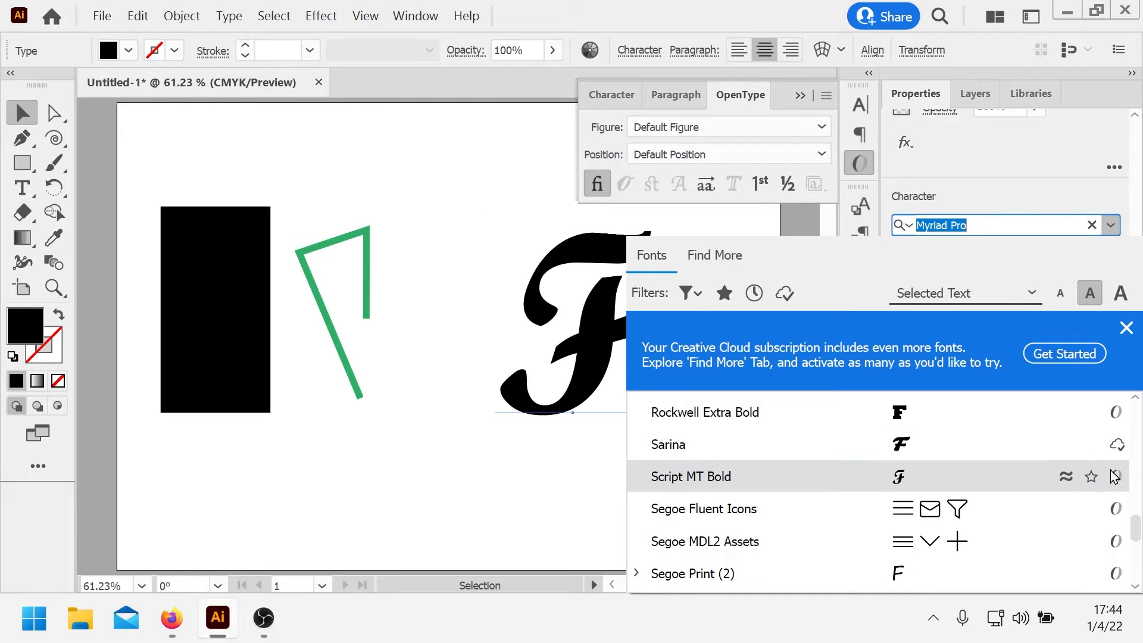
mouse_move(1136, 530)
mouse_down()
mouse_move(1137, 548)
mouse_move(1137, 529)
mouse_up()
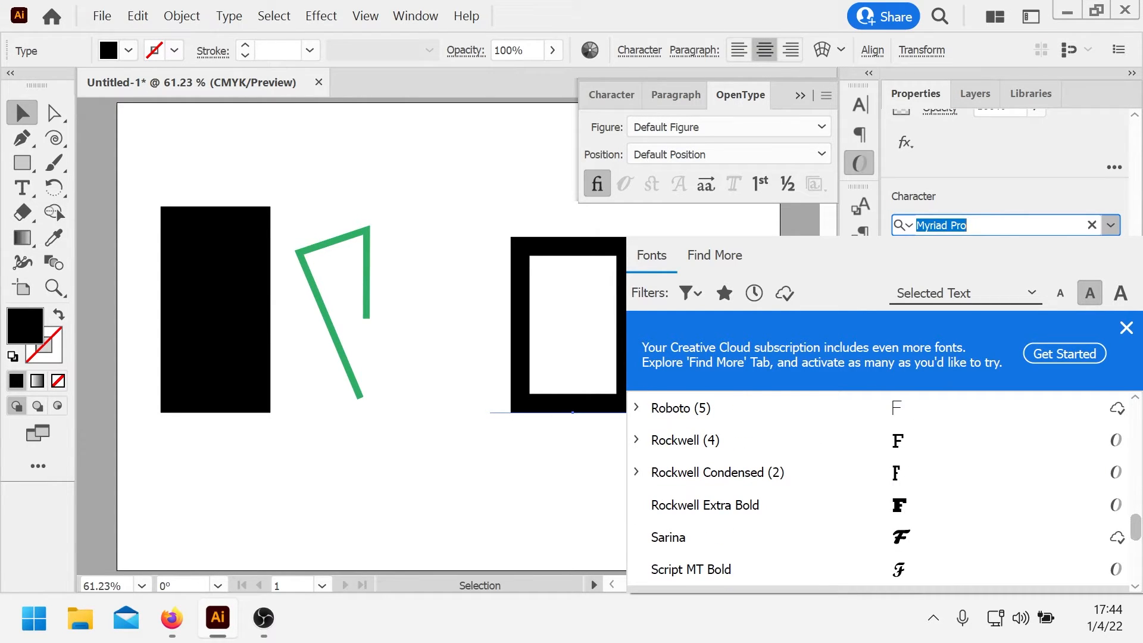
key(Escape)
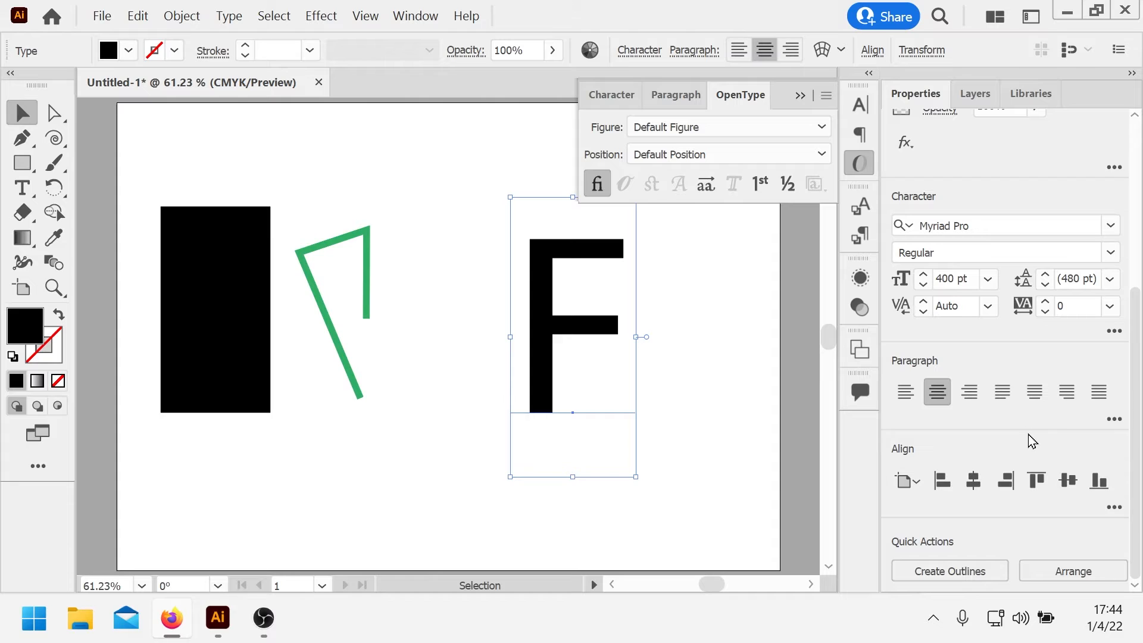
- Reopen the font family list for the F and preview more installed fonts, including Tw Cen MT Condensed Extra Bold and Lucida Bright
scroll(1036, 417, up, 5)
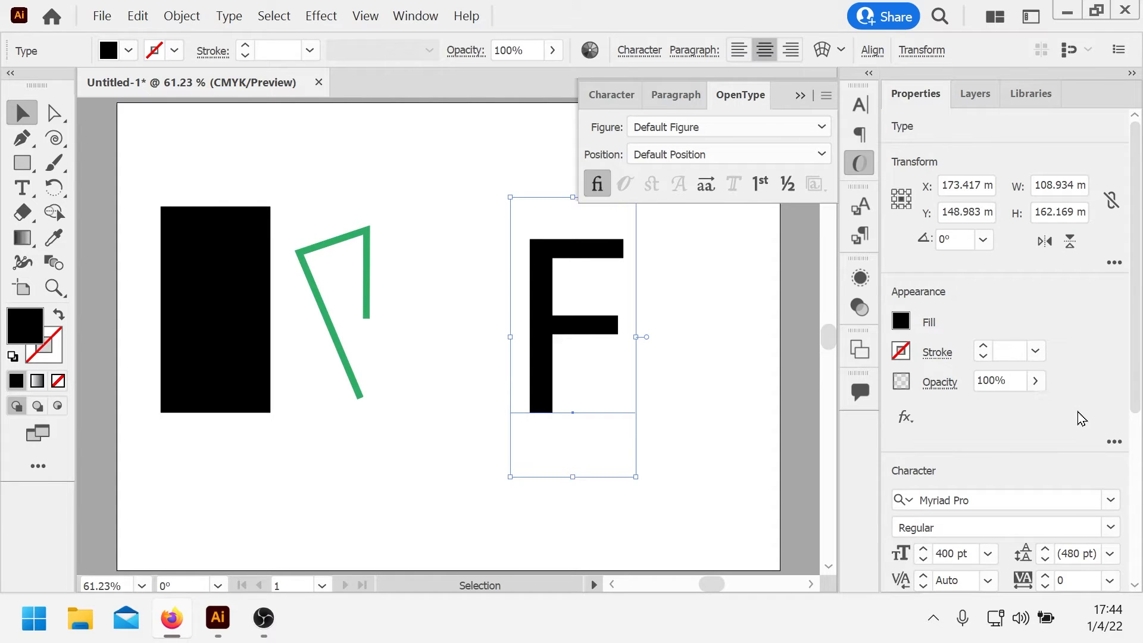
click(1060, 500)
scroll(1082, 345, down, 3)
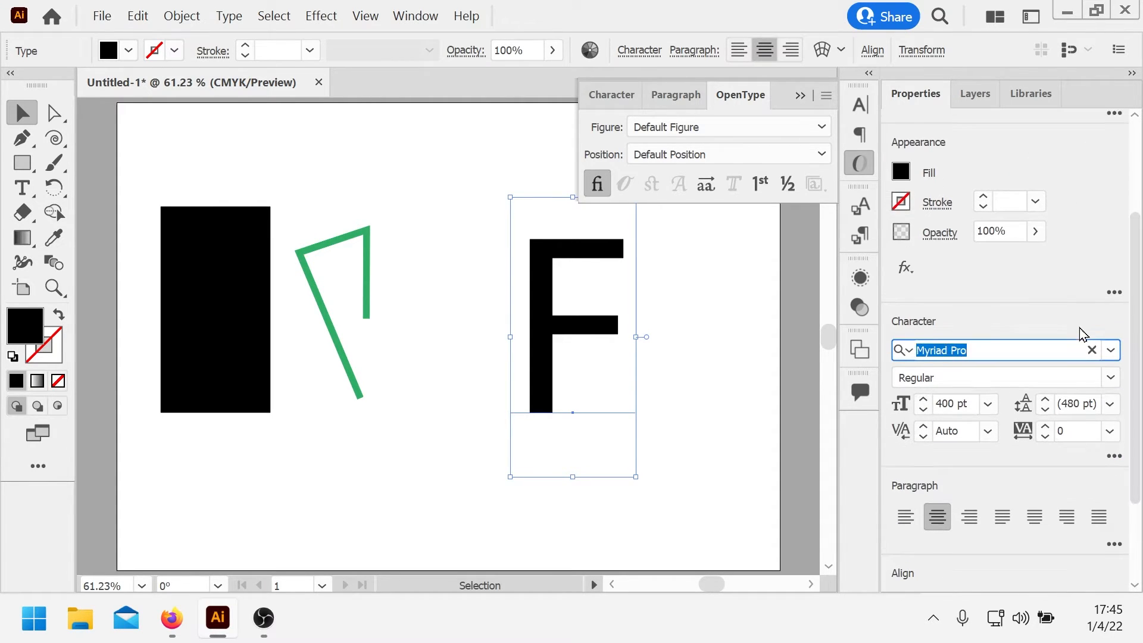
click(1111, 350)
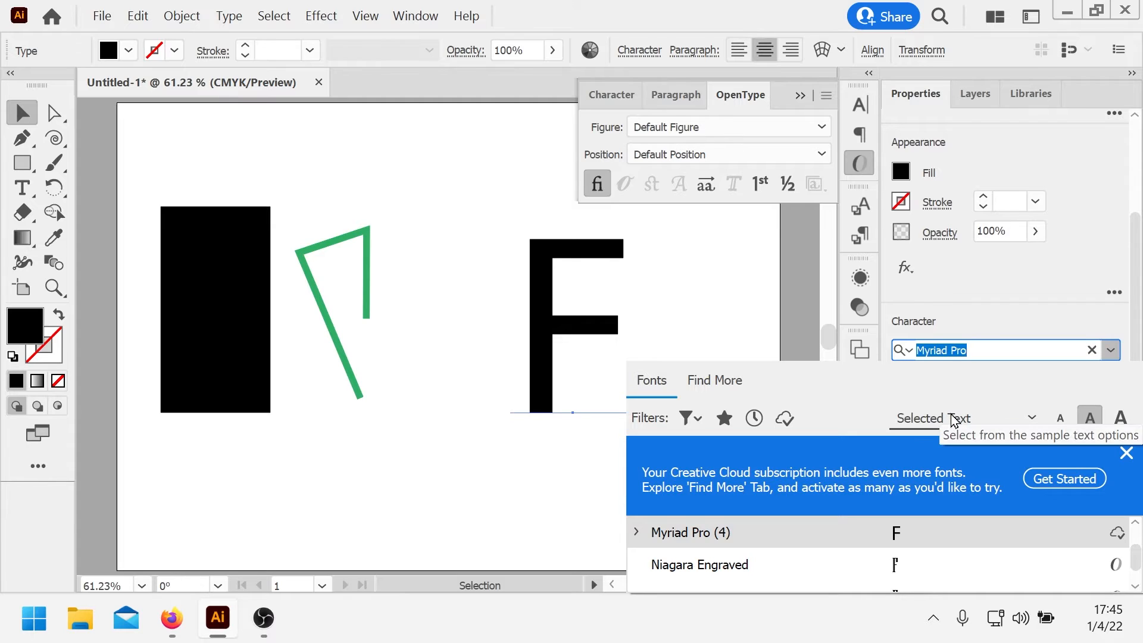
drag(1134, 303, 1134, 381)
click(1111, 225)
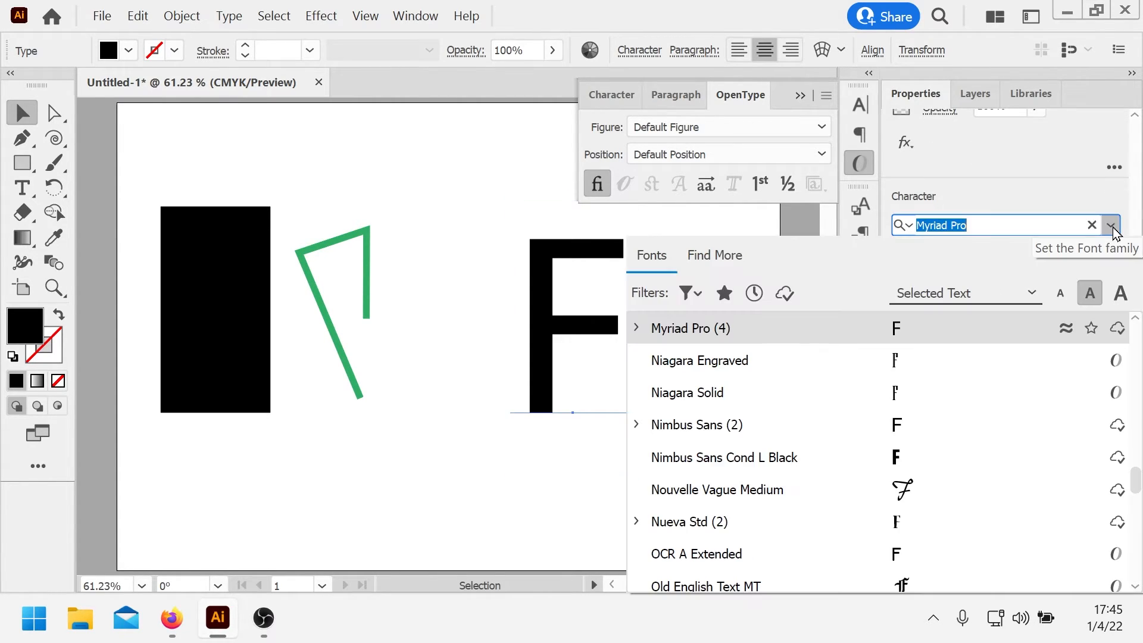
scroll(946, 415, down, 15)
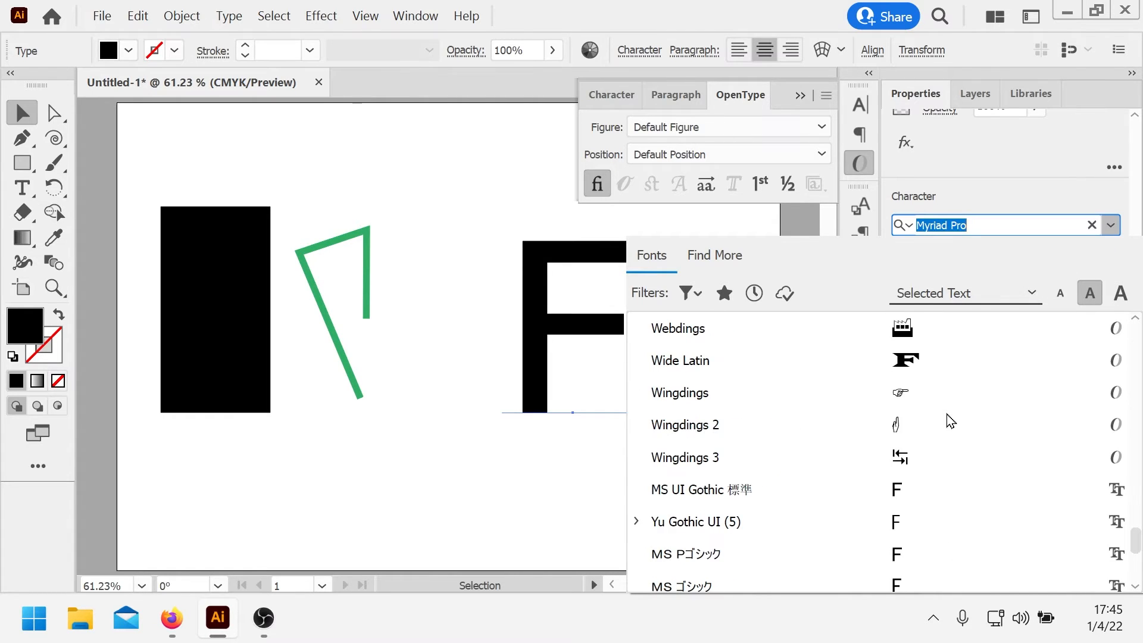
scroll(946, 415, up, 10)
scroll(950, 421, down, 8)
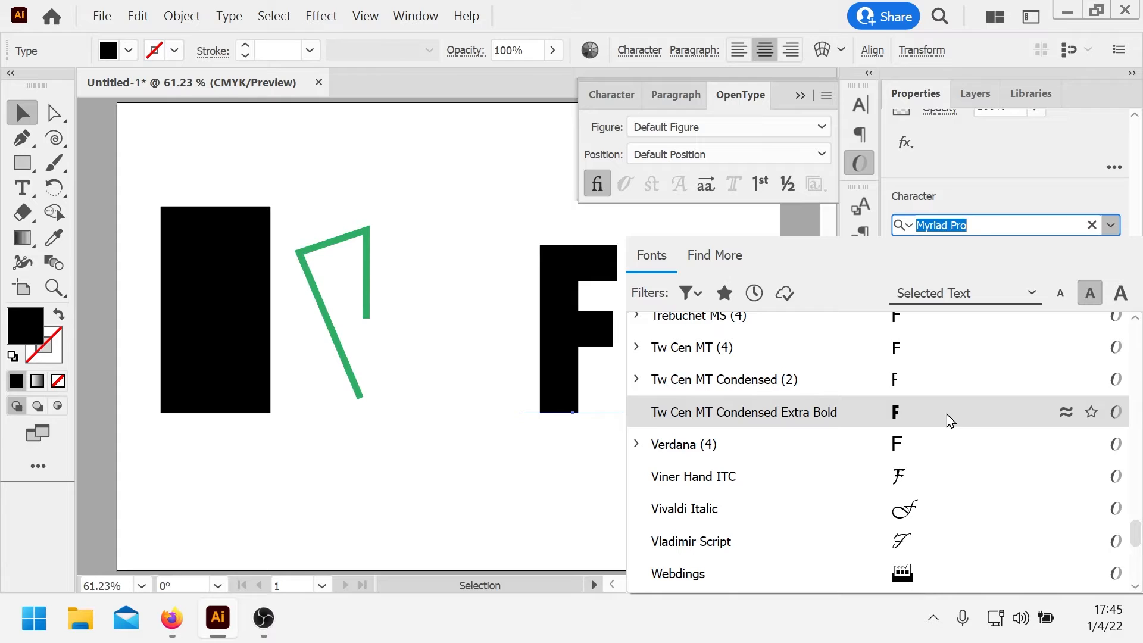
scroll(951, 421, up, 15)
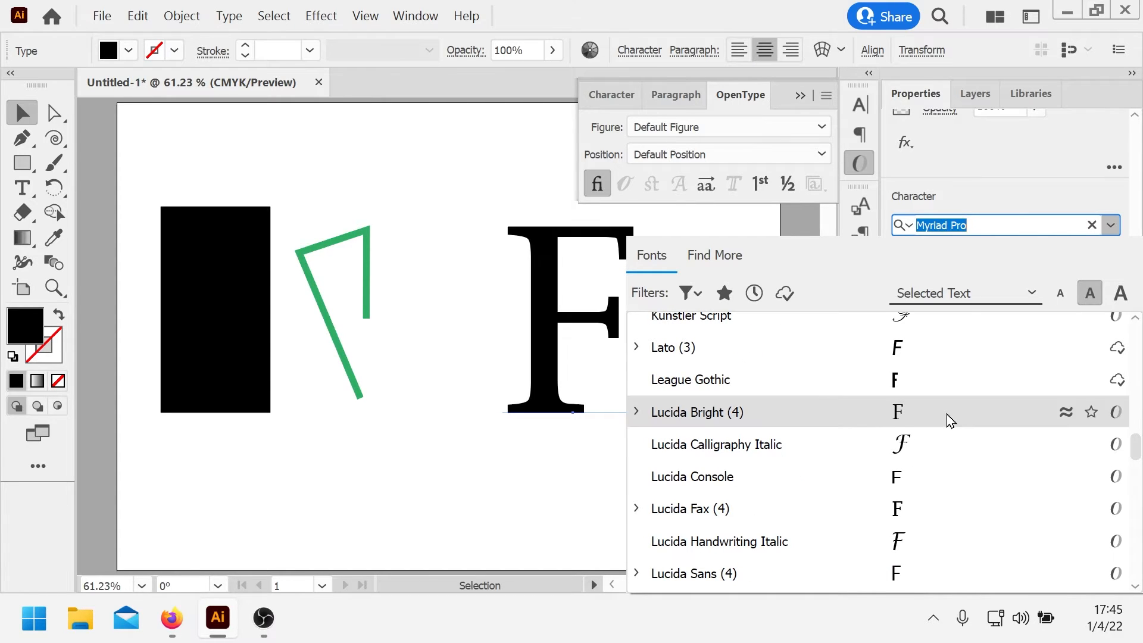
- Browse the additional Adobe Fonts available for activation and examine the sample text options for the font previews
click(720, 262)
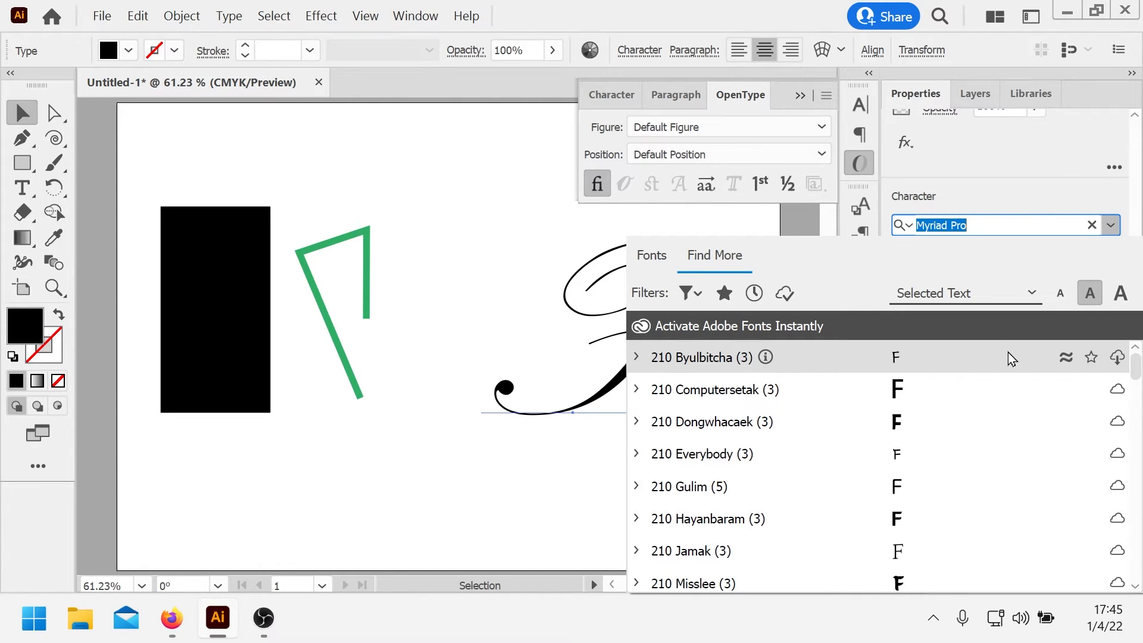
scroll(988, 413, down, 10)
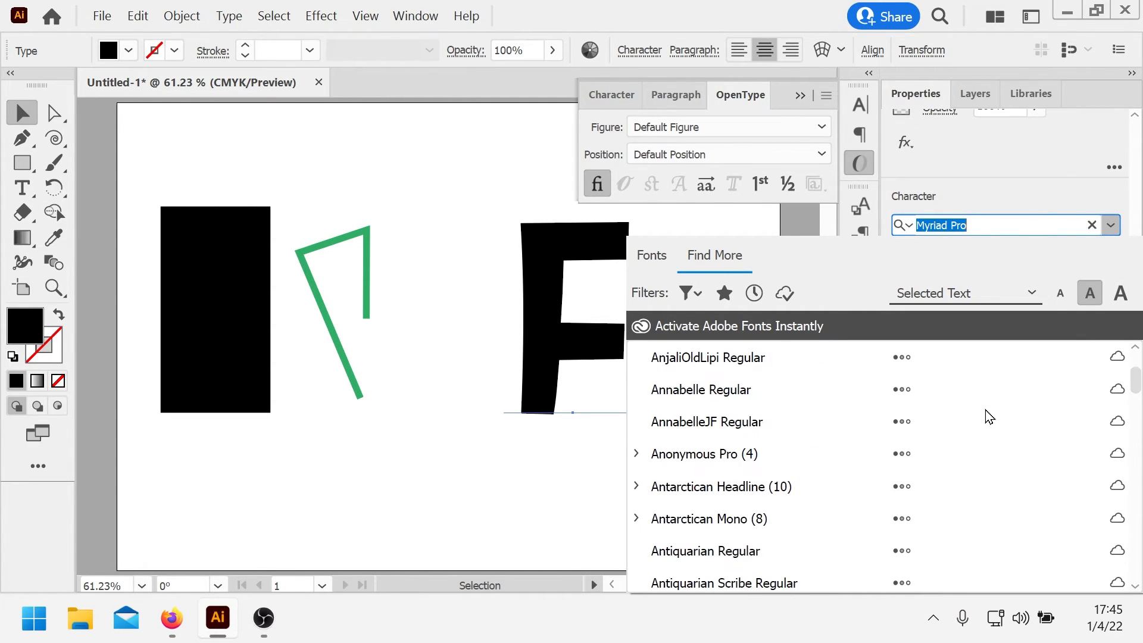
scroll(988, 415, down, 20)
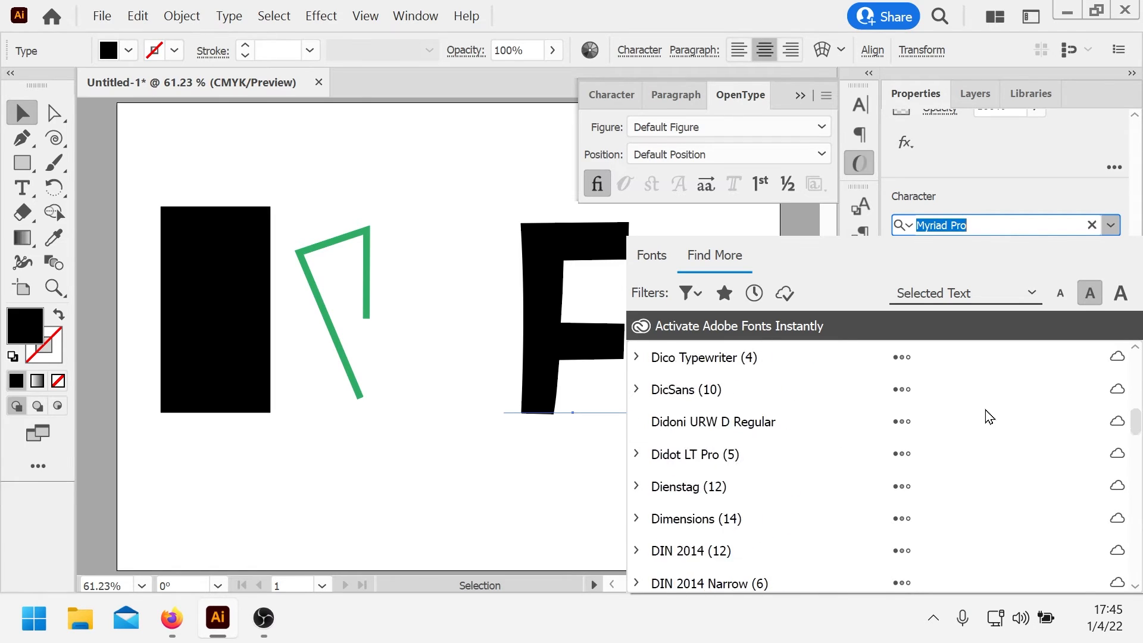
scroll(1071, 428, down, 5)
drag(1134, 436, 1134, 578)
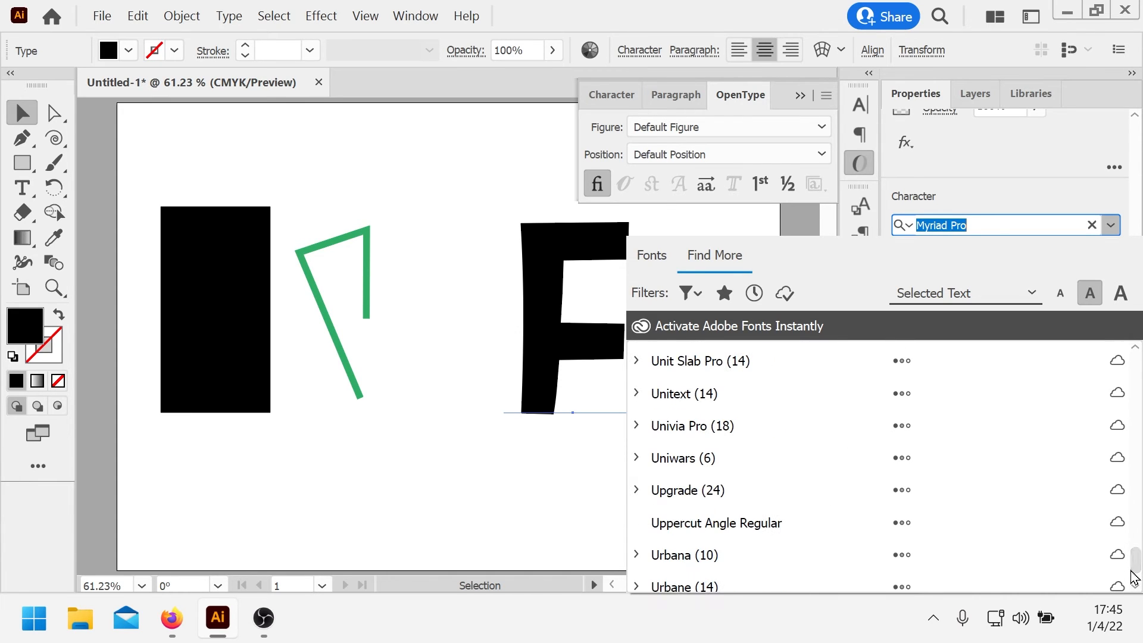
scroll(1002, 506, down, 10)
scroll(1003, 505, up, 8)
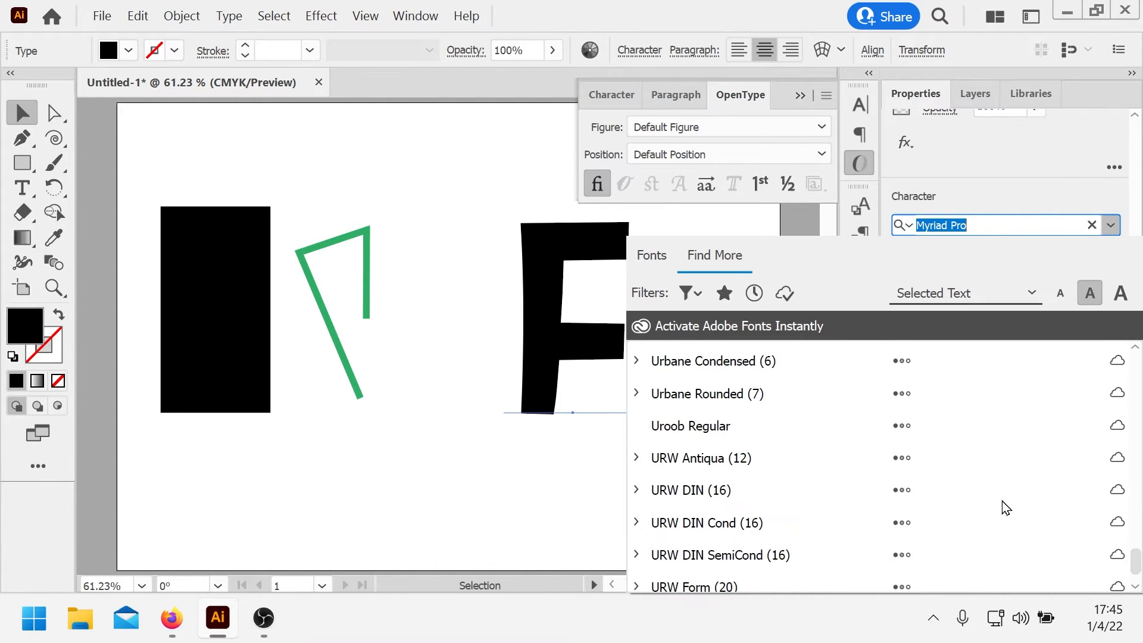
scroll(1003, 503, down, 10)
scroll(1002, 503, up, 5)
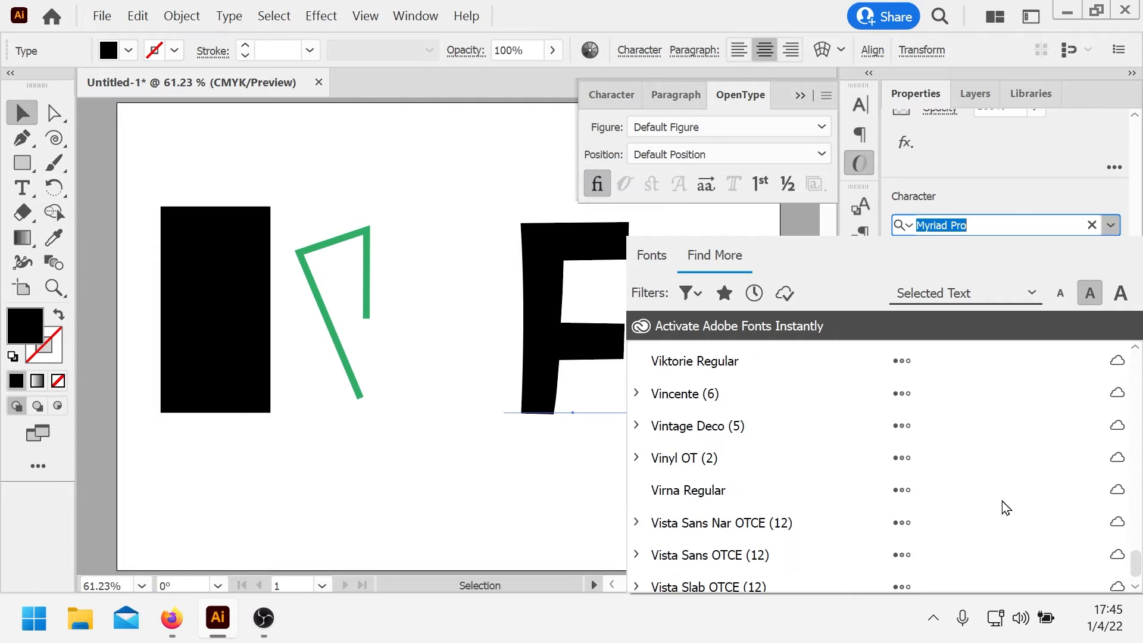
scroll(1005, 508, up, 3)
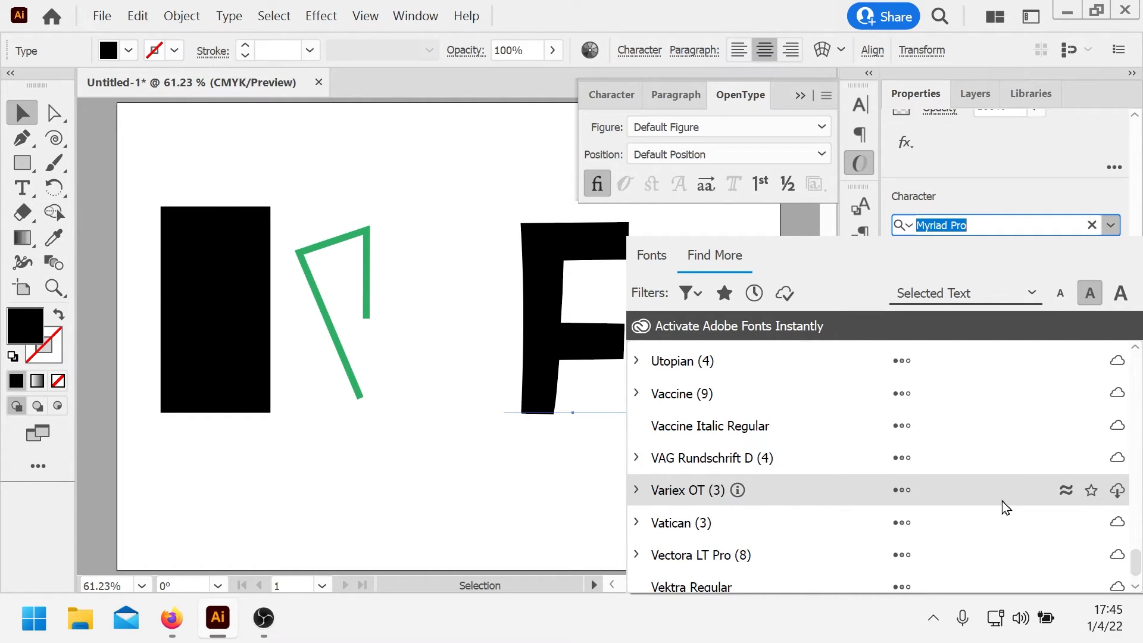
scroll(1003, 502, up, 15)
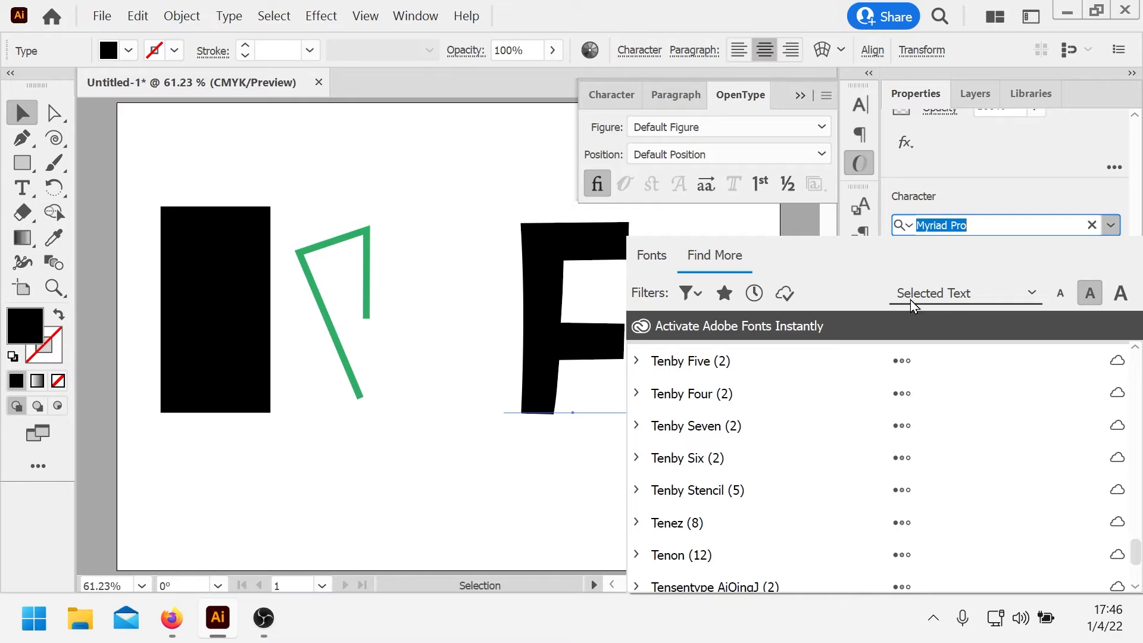
click(947, 294)
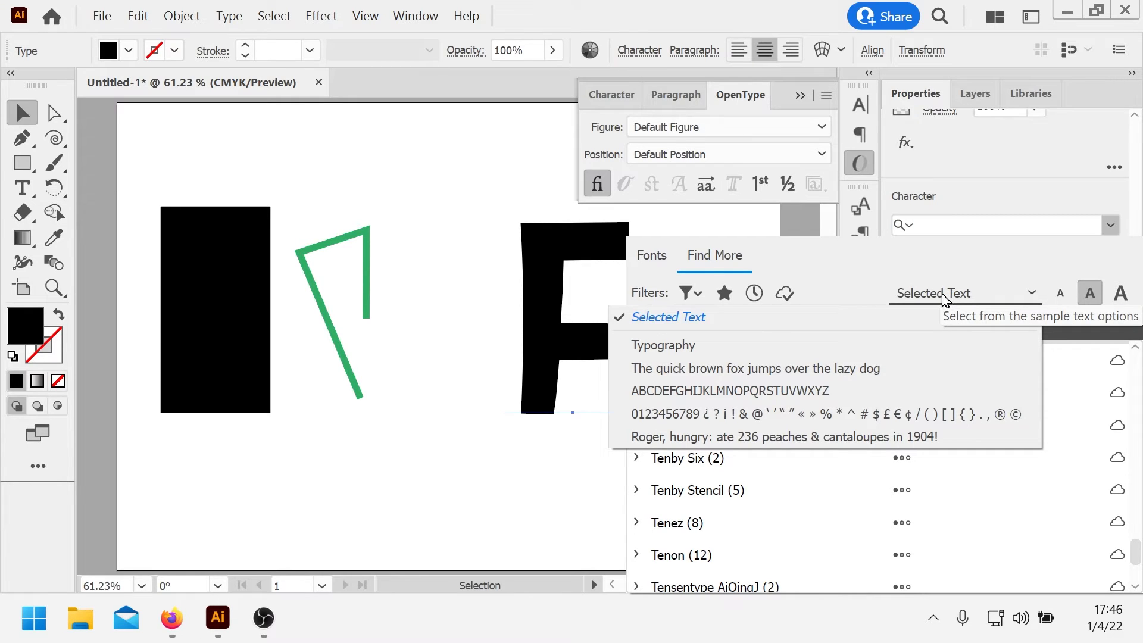
click(944, 296)
- Return to the installed fonts and browse the full list of families with their previews for the F
click(648, 256)
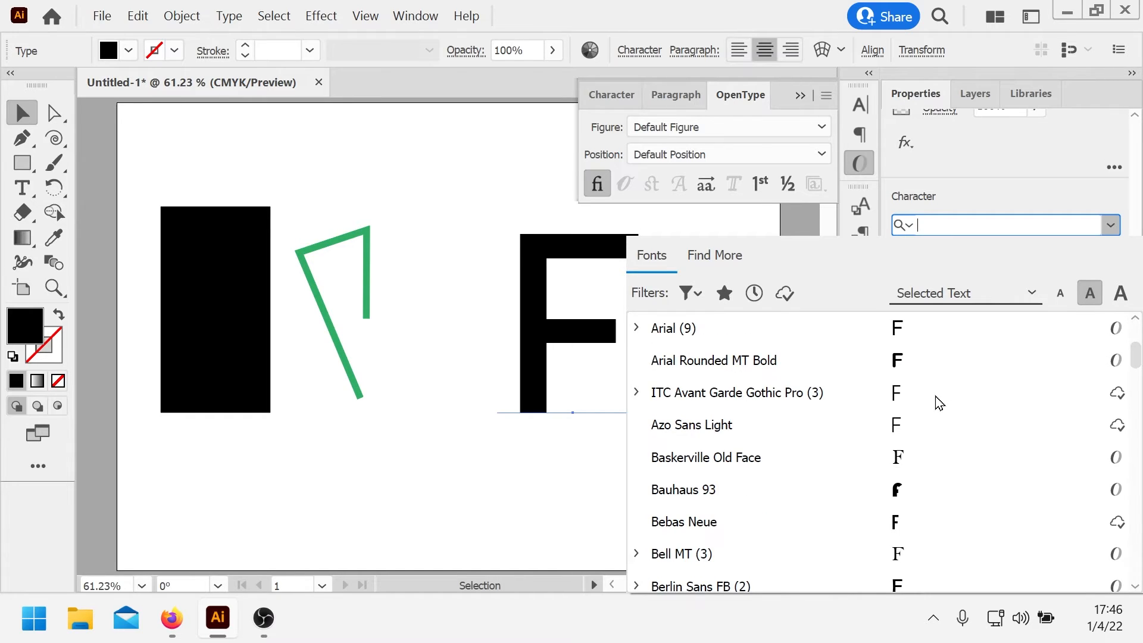
scroll(939, 403, down, 20)
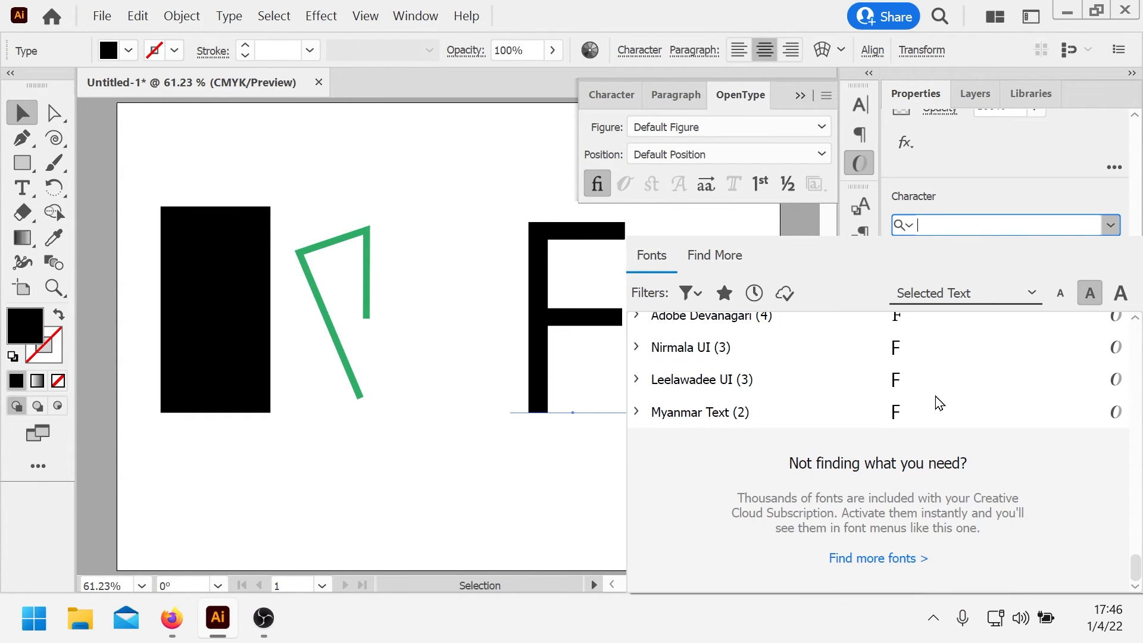
scroll(938, 403, up, 8)
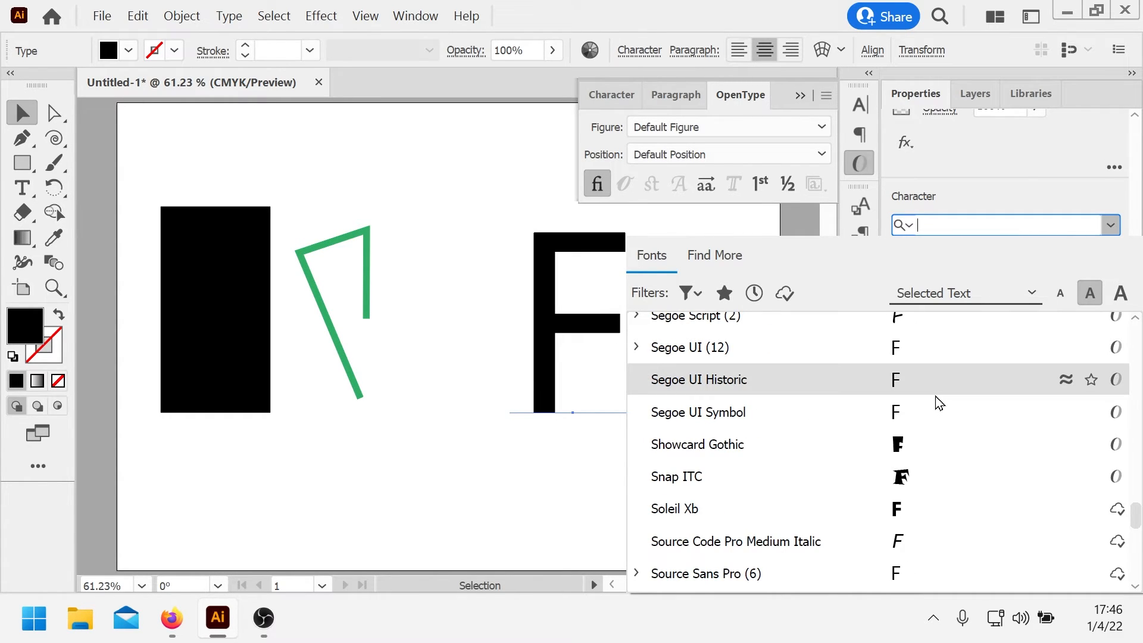
scroll(935, 397, down, 8)
scroll(936, 397, up, 8)
scroll(935, 397, down, 3)
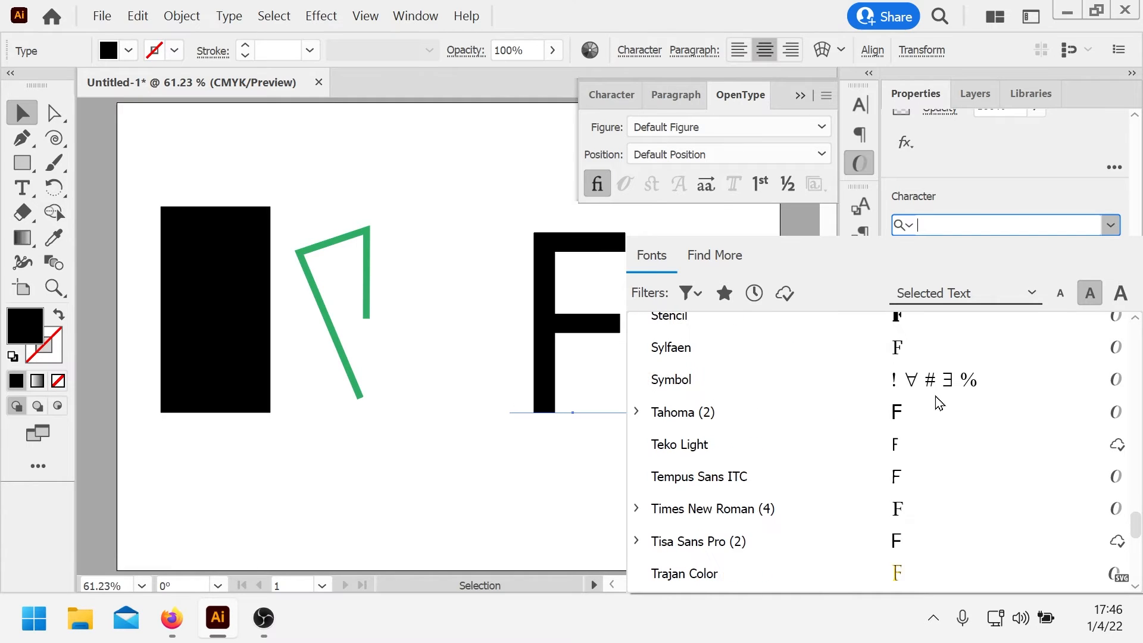
scroll(939, 403, down, 3)
scroll(938, 403, up, 15)
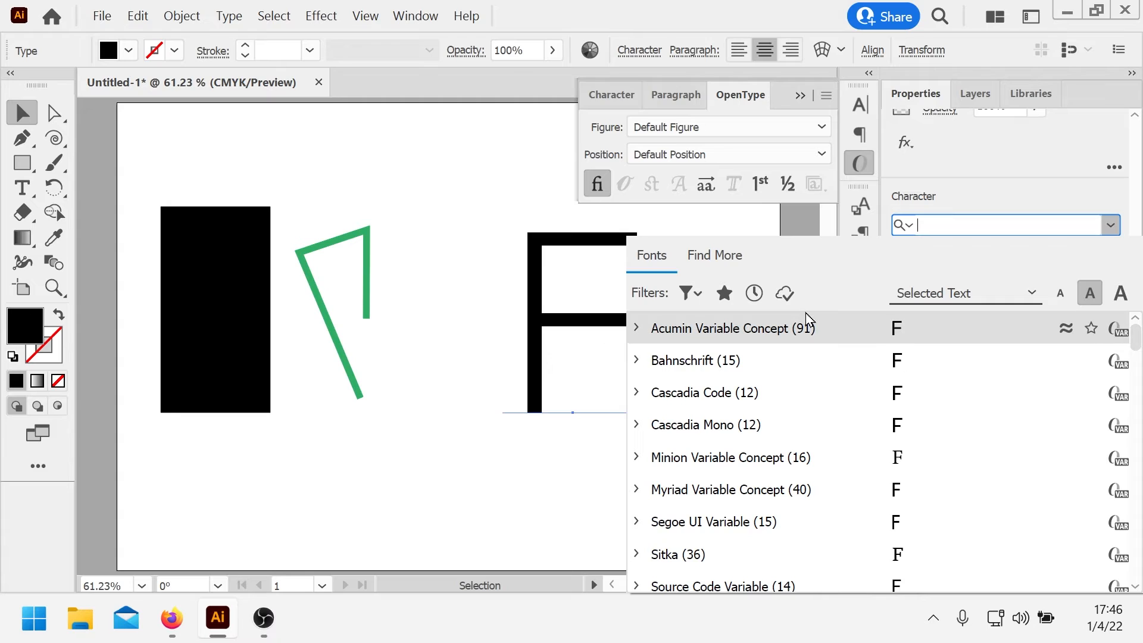
- Search the installed fonts for "variable"
text(v)
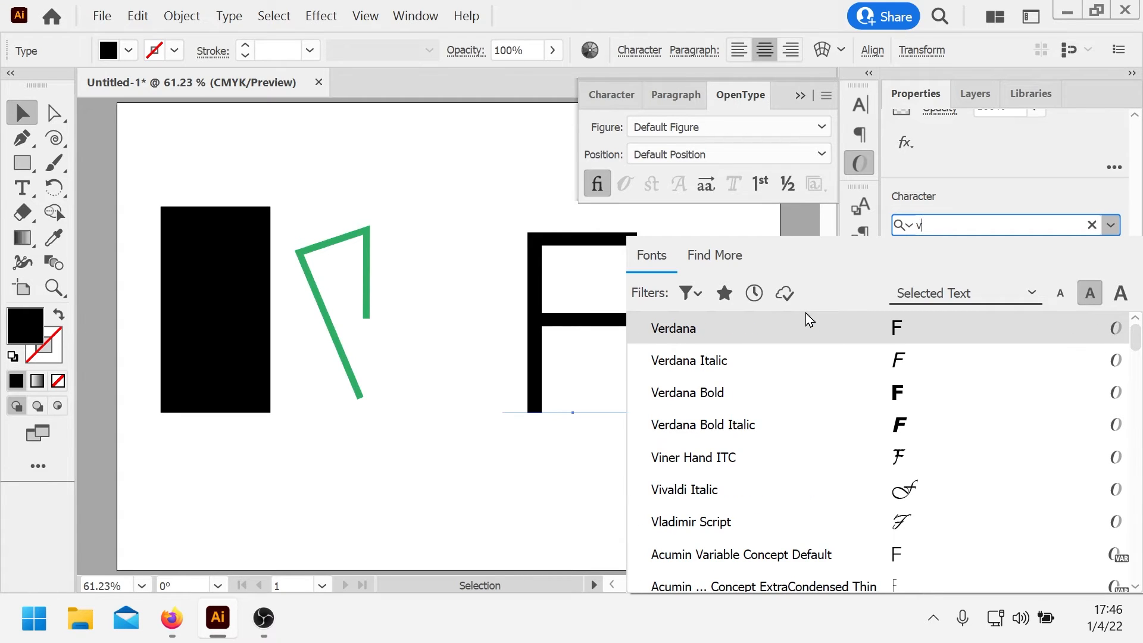
text(ariab)
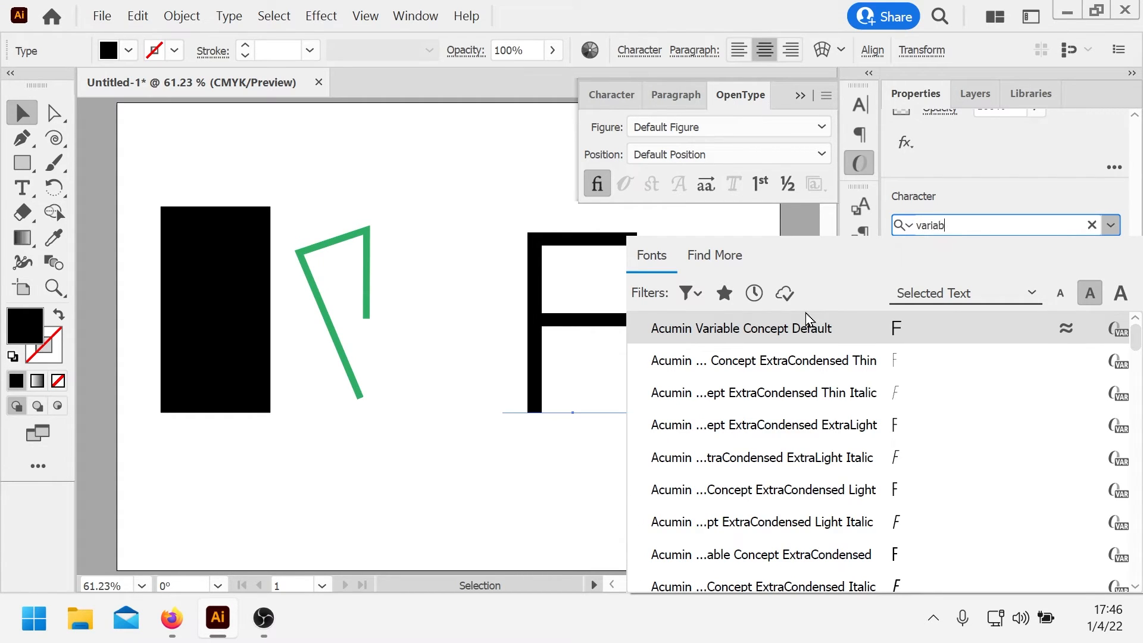
text(ll)
key(BackSpace)
text(e)
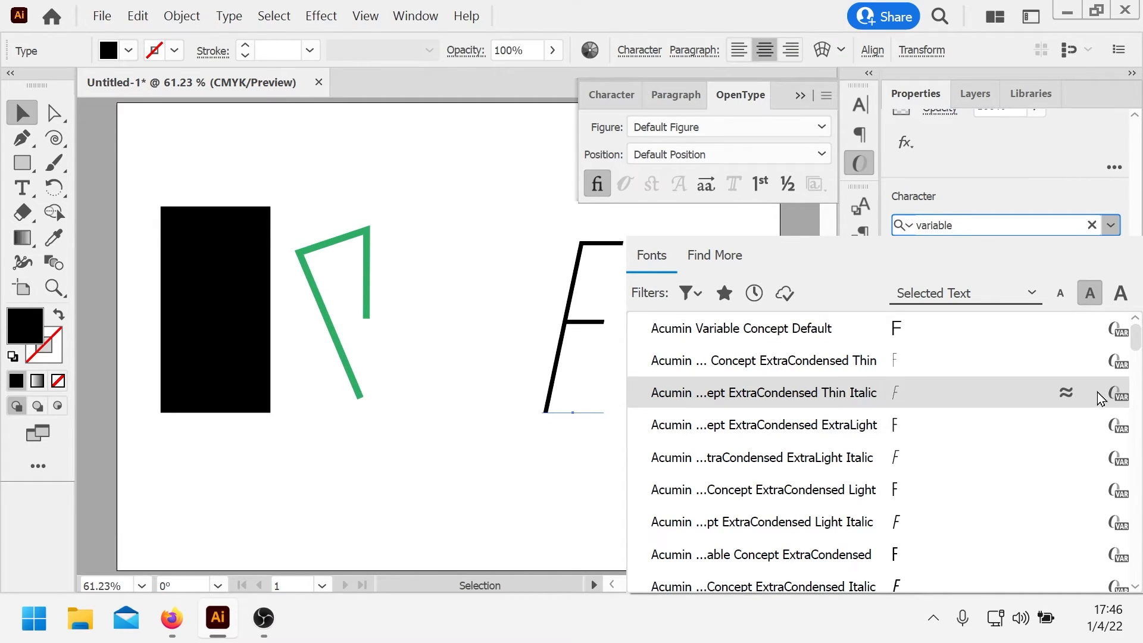
- Browse the matching variable fonts and apply Source Serif Variable Light to the letter F
scroll(931, 424, down, 15)
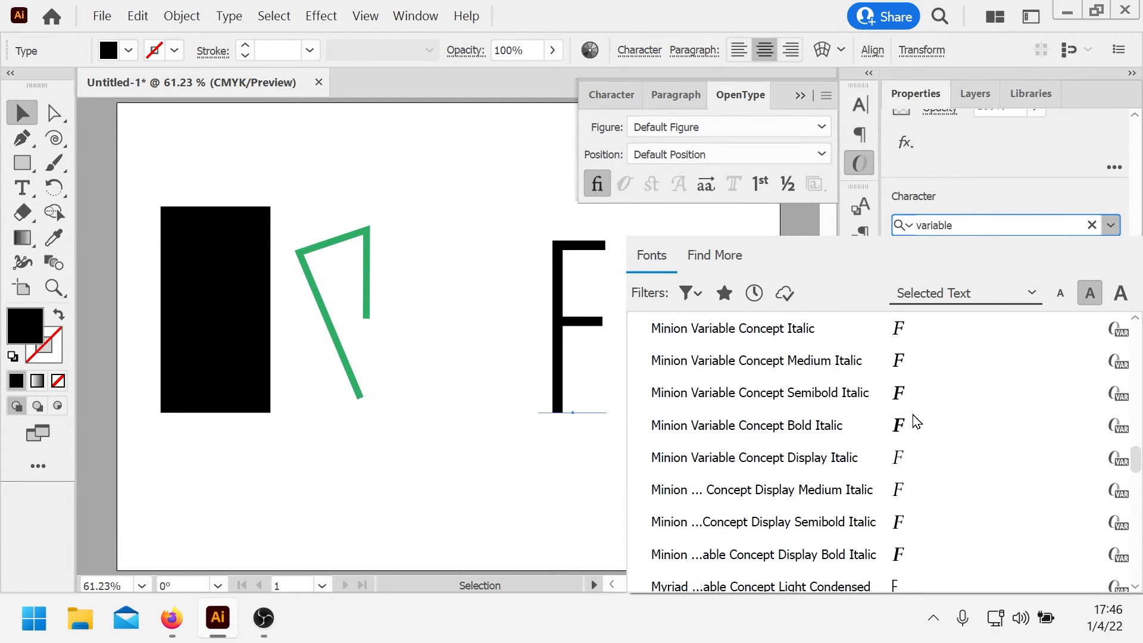
scroll(919, 470, down, 10)
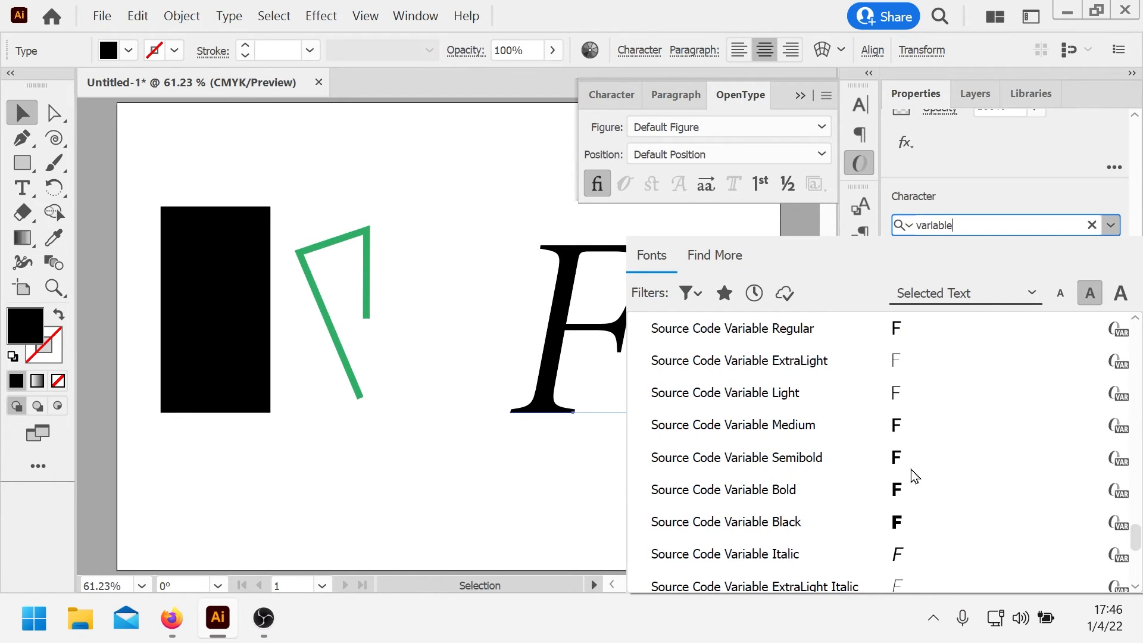
scroll(917, 473, down, 10)
scroll(915, 477, up, 20)
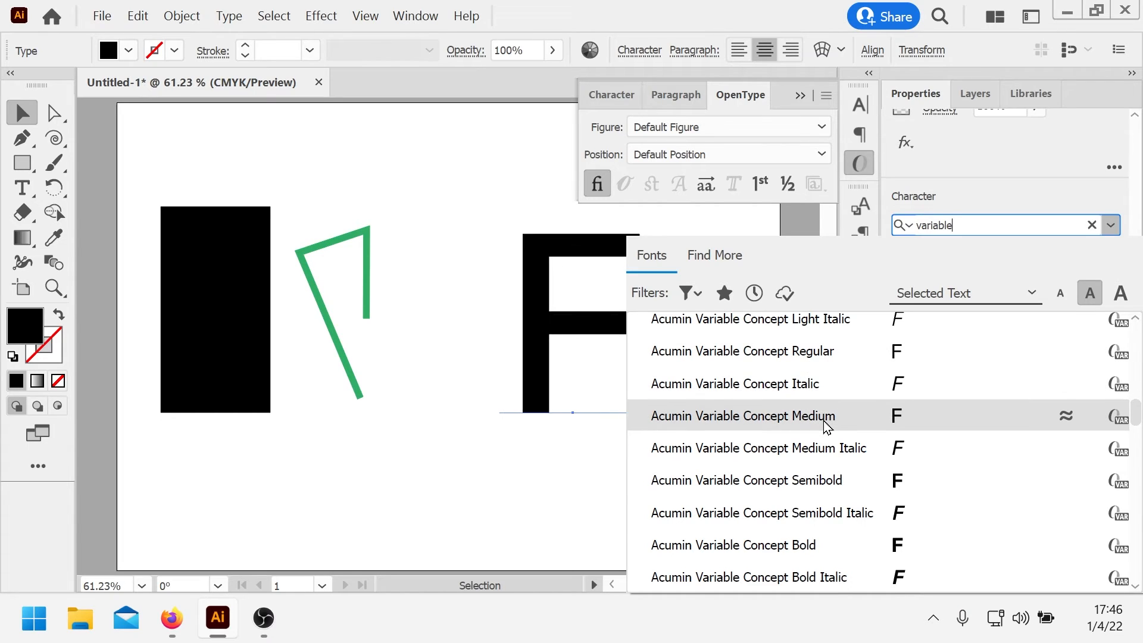
scroll(828, 423, down, 10)
scroll(828, 425, down, 10)
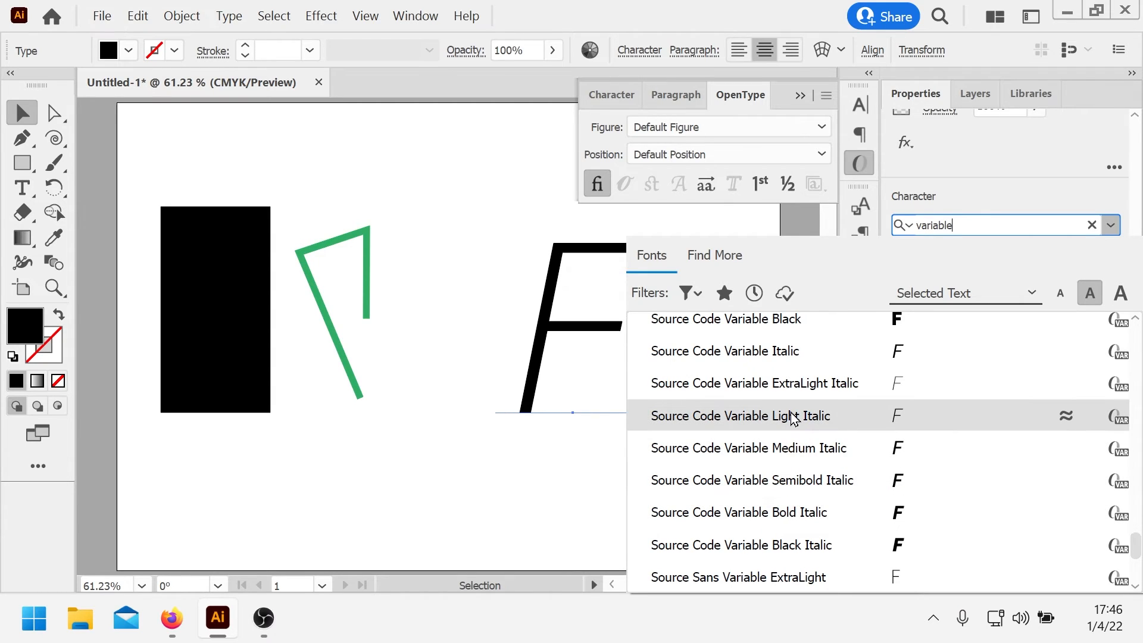
scroll(791, 503, down, 6)
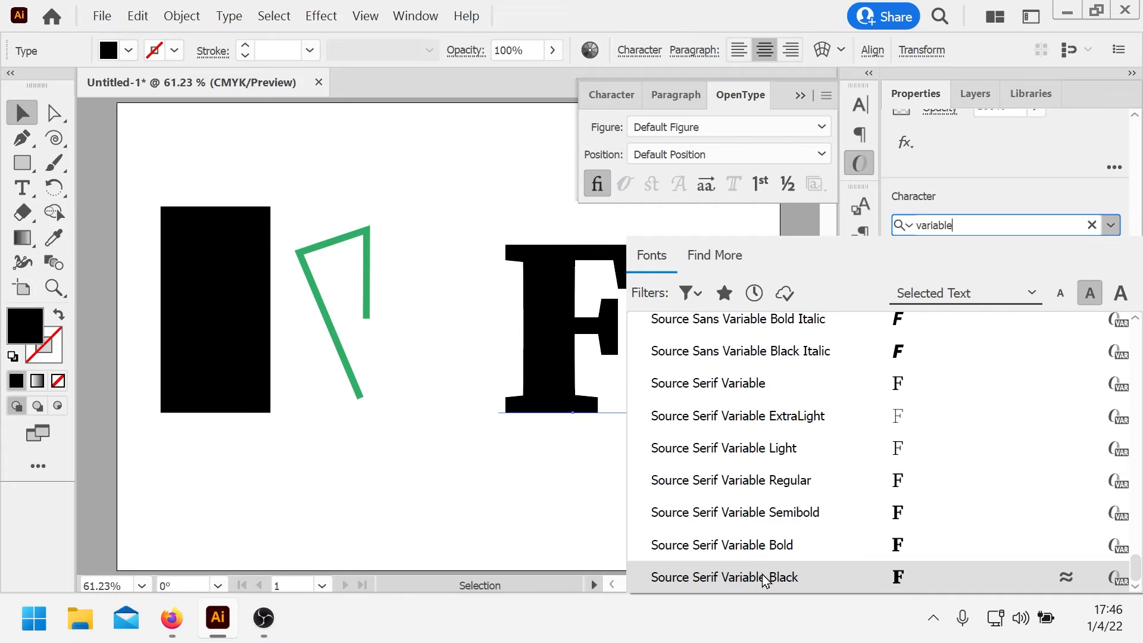
scroll(766, 518, up, 10)
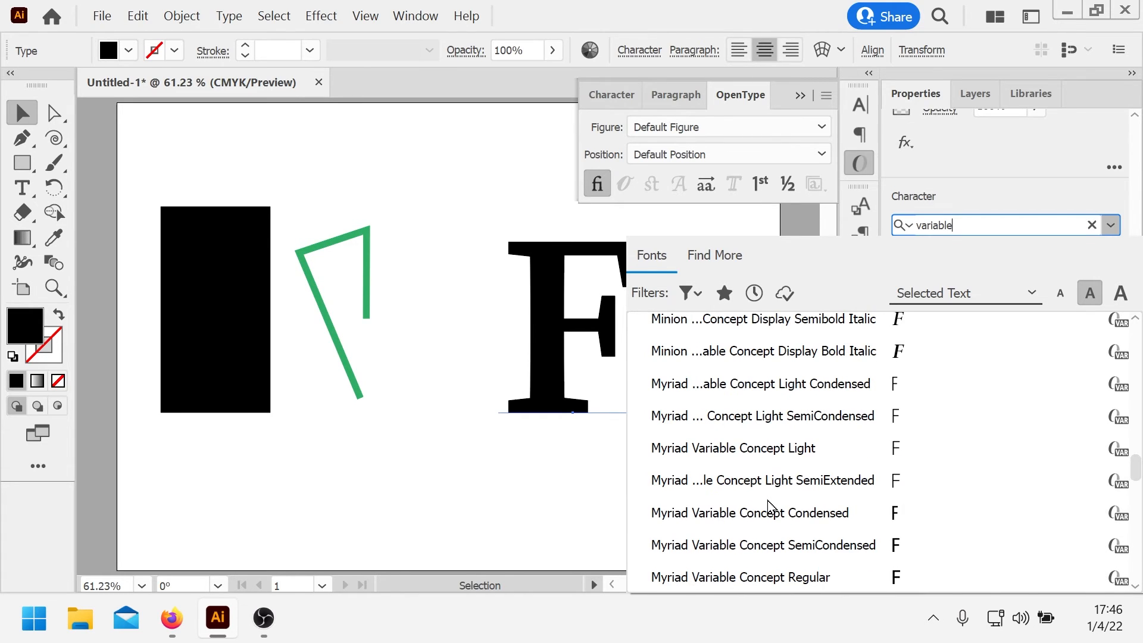
scroll(768, 506, up, 10)
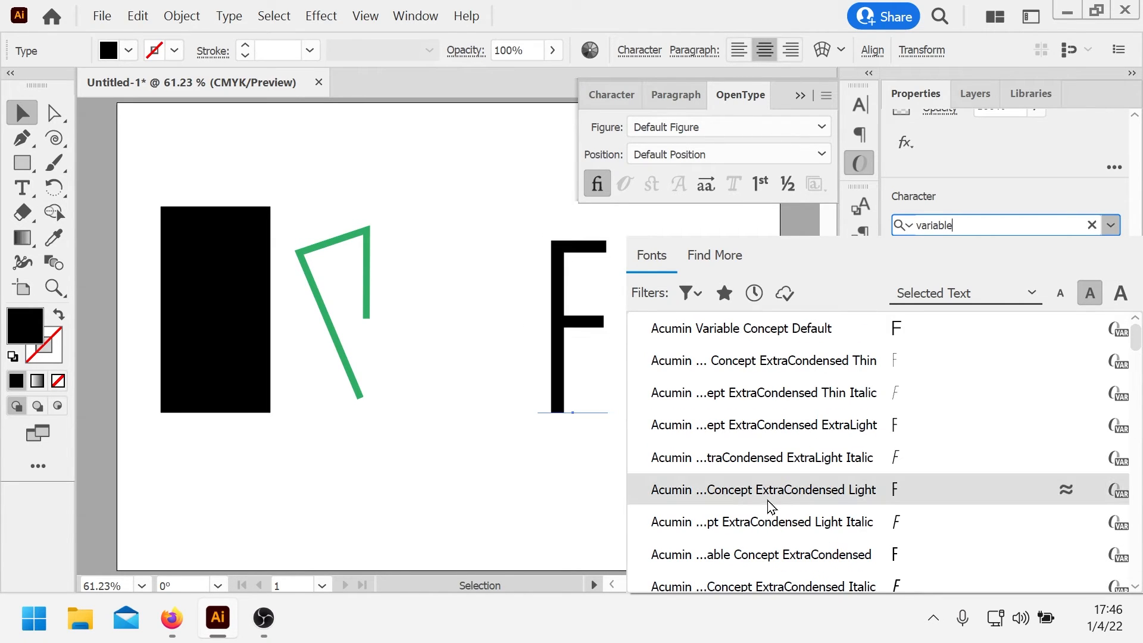
scroll(771, 507, down, 9)
scroll(845, 449, down, 10)
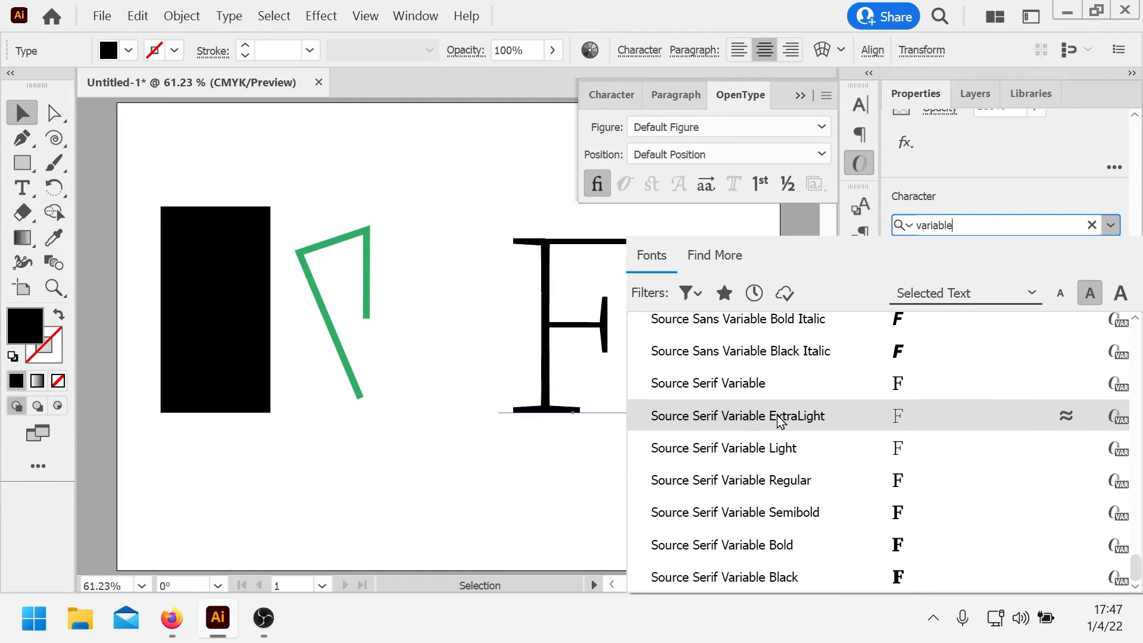
click(774, 449)
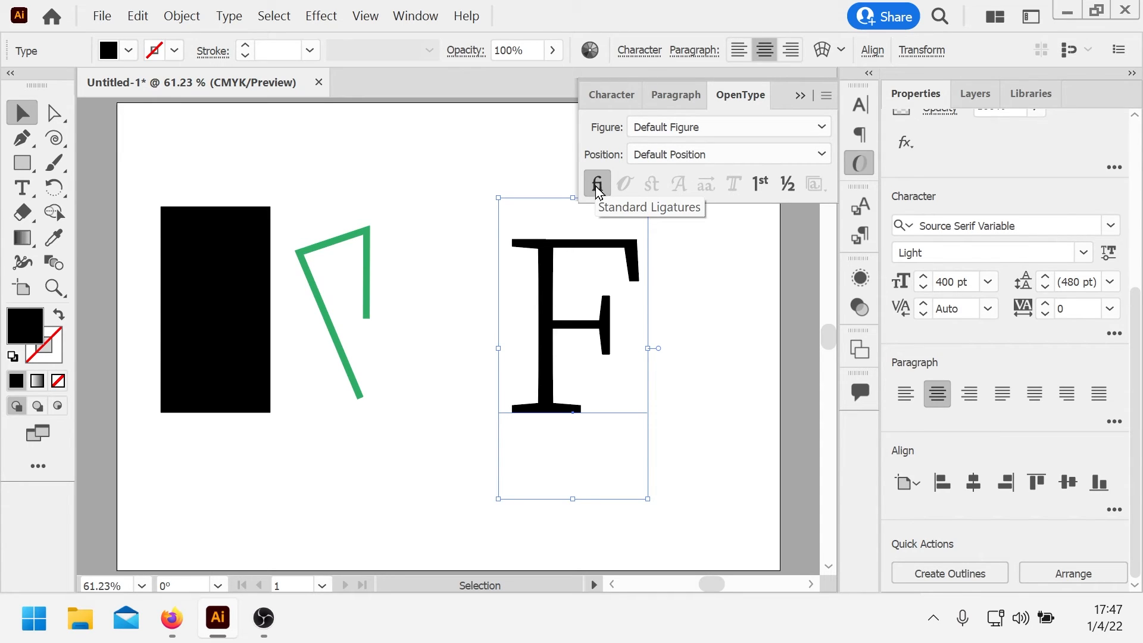
- Start an envelope warp on the letter F and choose the Flag style, keeping the artwork in view
click(843, 51)
click(819, 51)
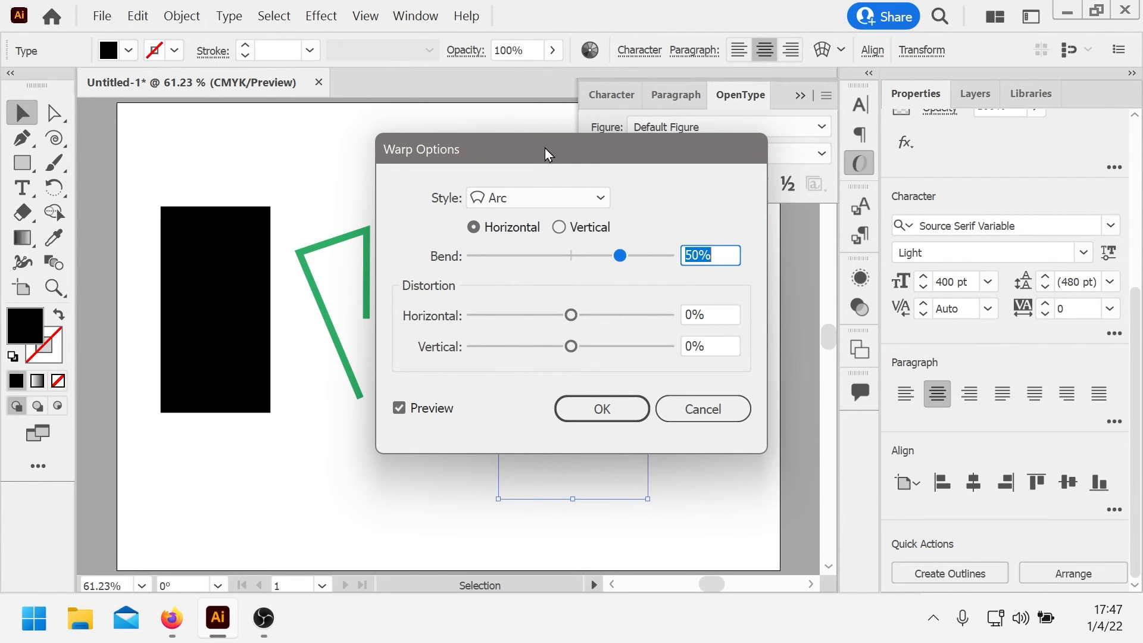
drag(546, 150, 194, 215)
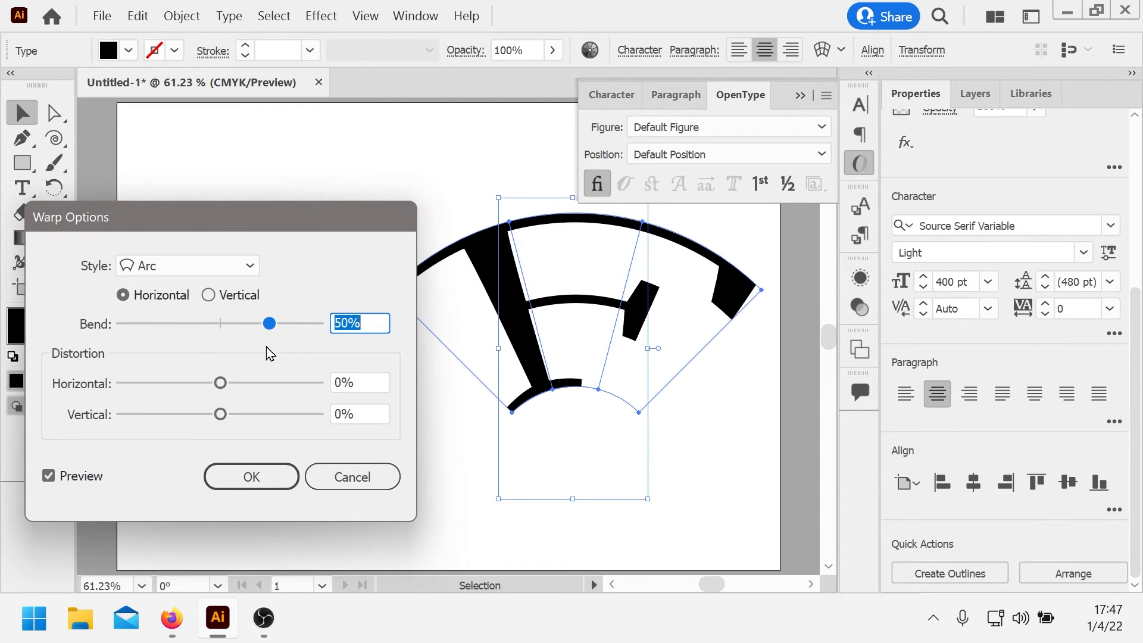
click(224, 265)
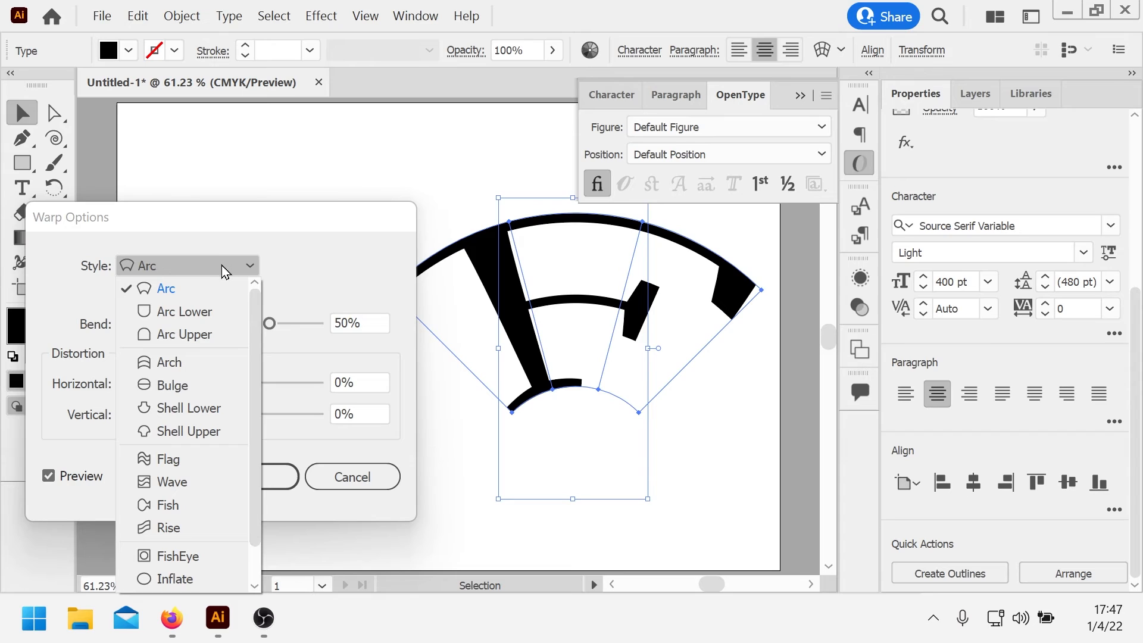
click(194, 467)
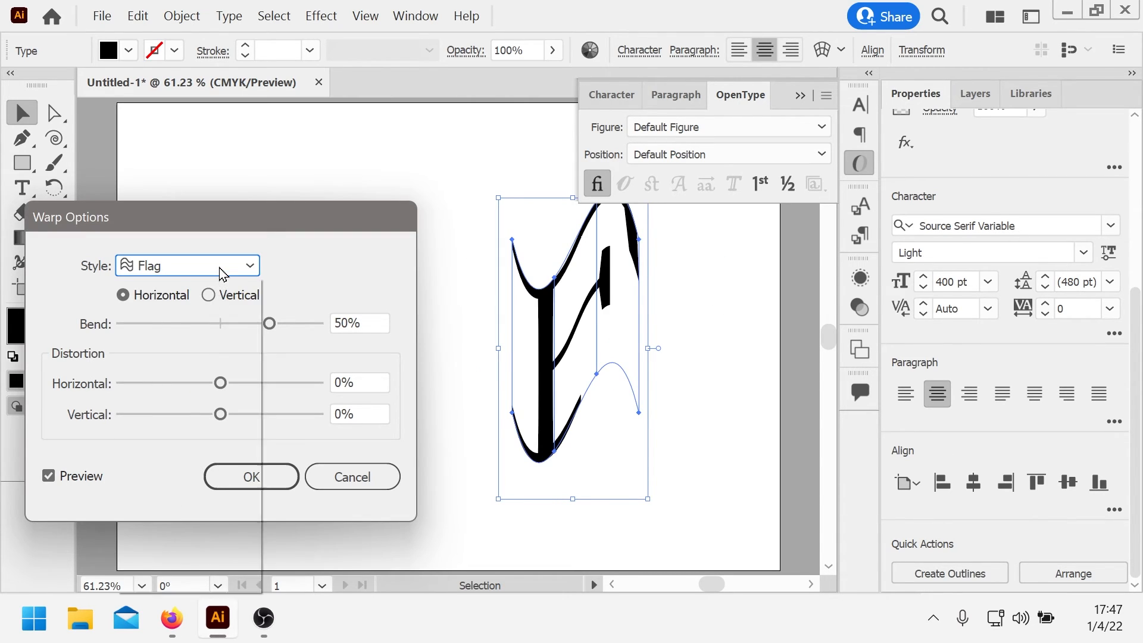
- Try the Wave warp style, then Fish with 44% horizontal and 63% vertical distortion
click(222, 273)
click(209, 439)
click(226, 269)
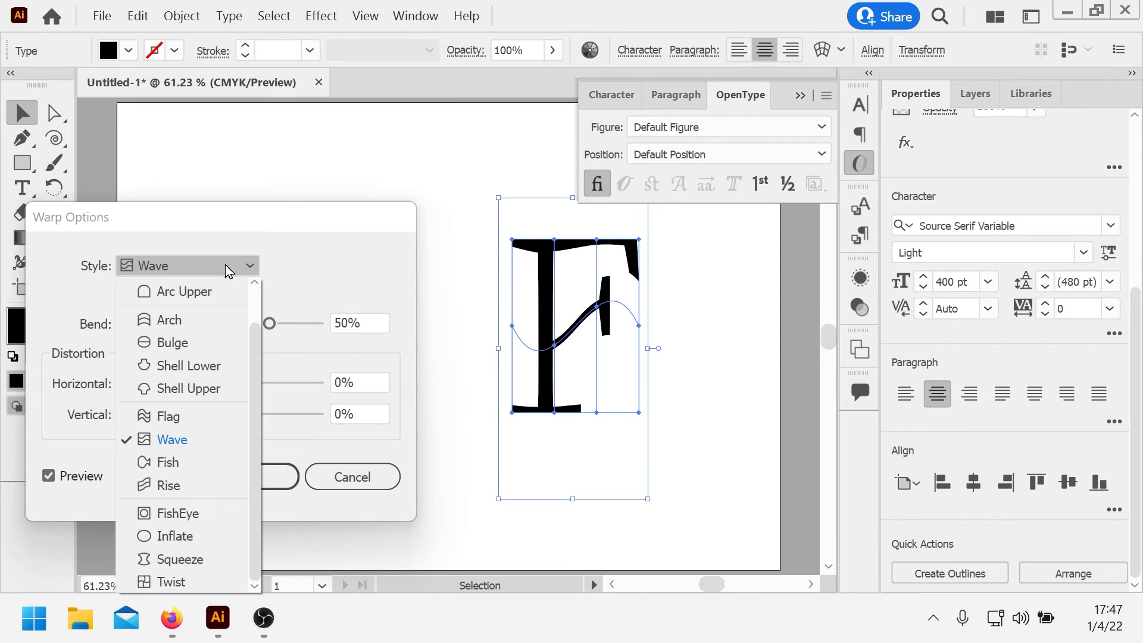
click(204, 462)
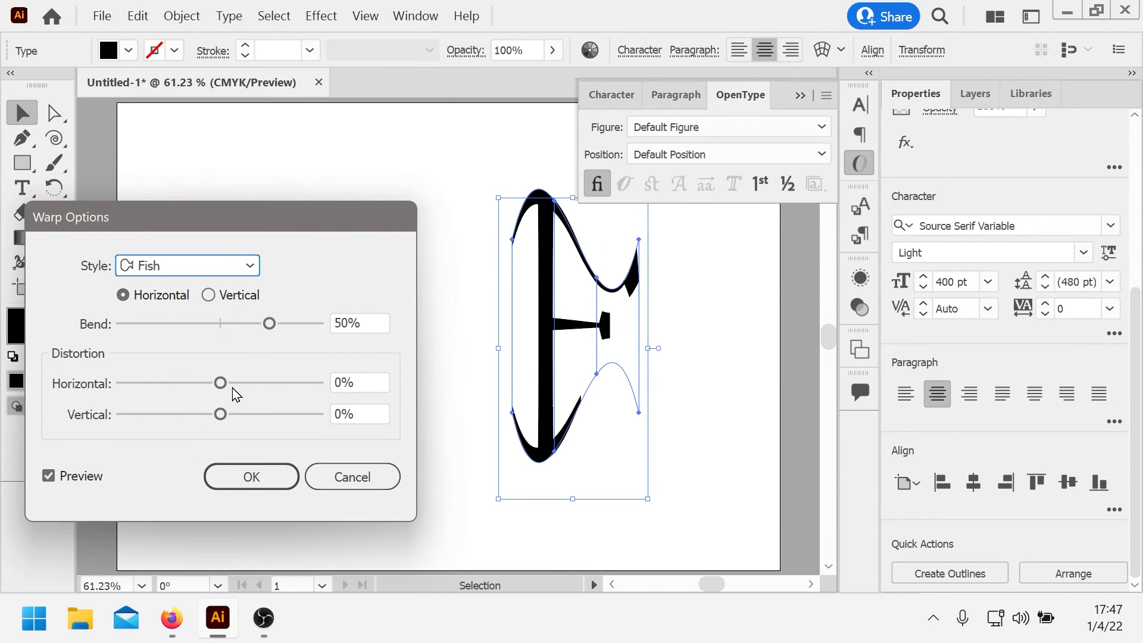
drag(224, 388, 281, 425)
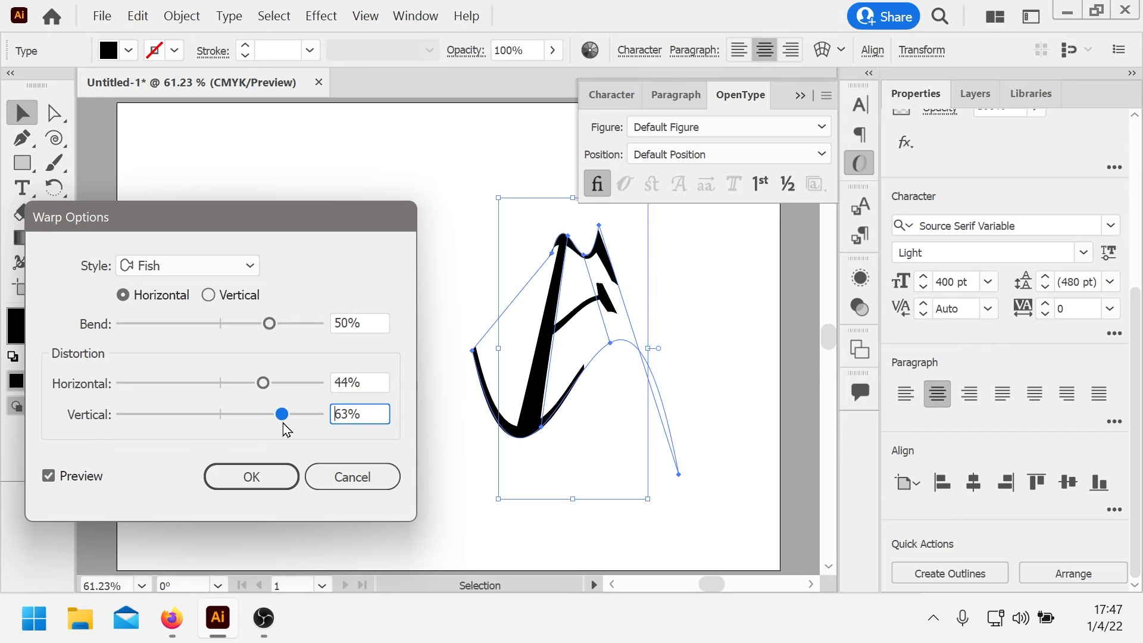
- Switch the warp to Bulge with a -10% bend, 72% horizontal distortion and -50% vertical distortion
click(244, 269)
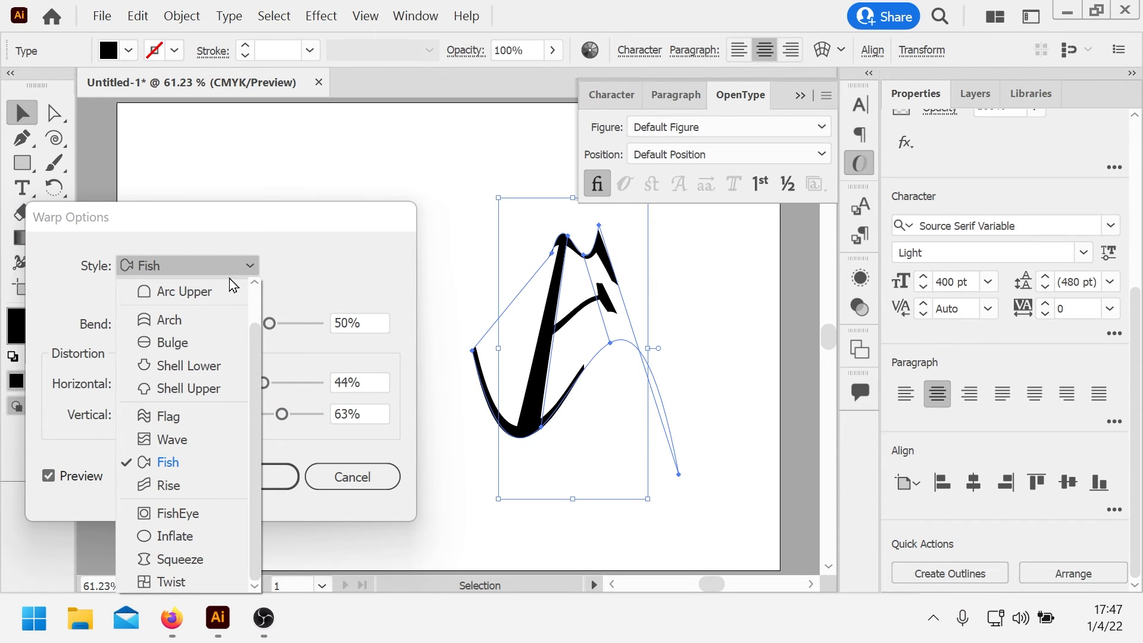
click(197, 339)
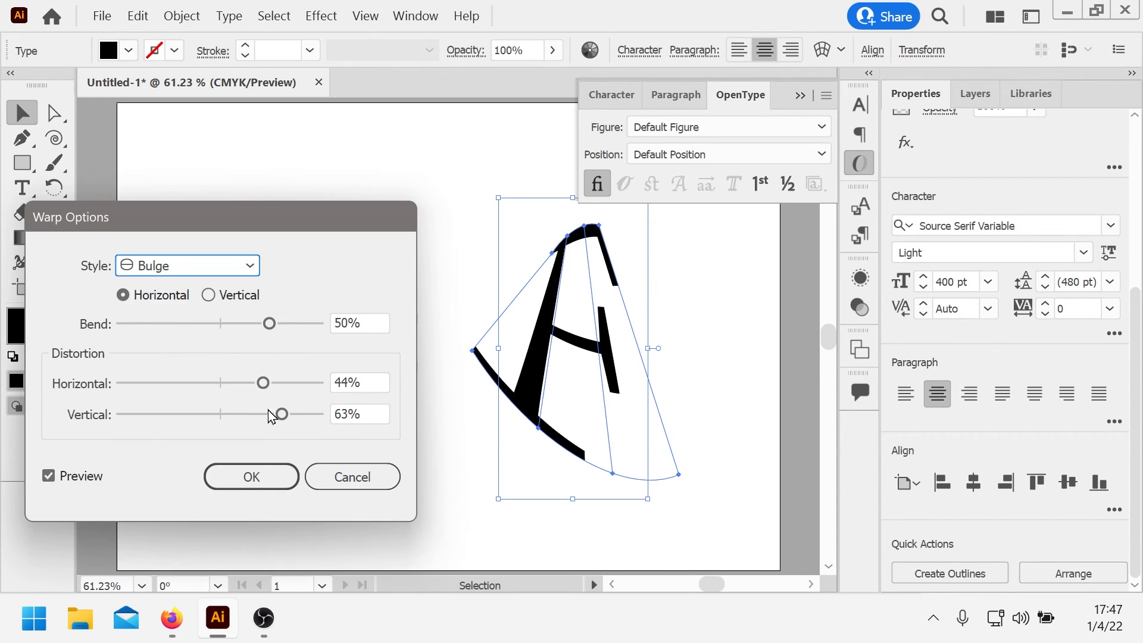
drag(270, 325, 215, 333)
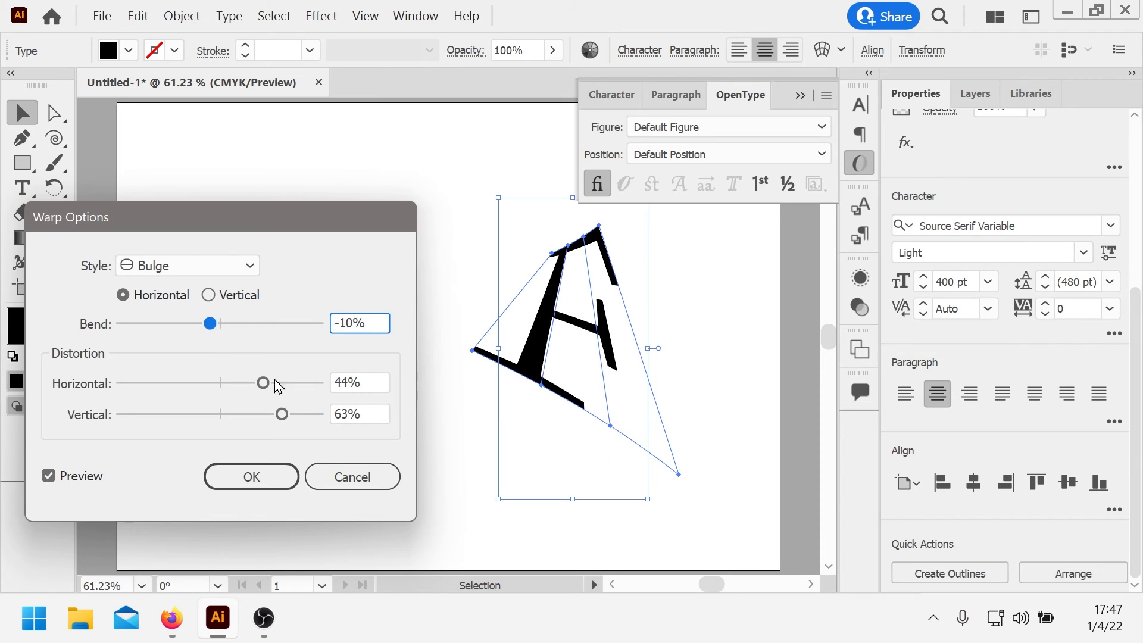
drag(282, 413, 172, 417)
drag(263, 382, 292, 383)
- Change the warp style to Wave, set the bend to 61% and apply the warp to the F
click(194, 266)
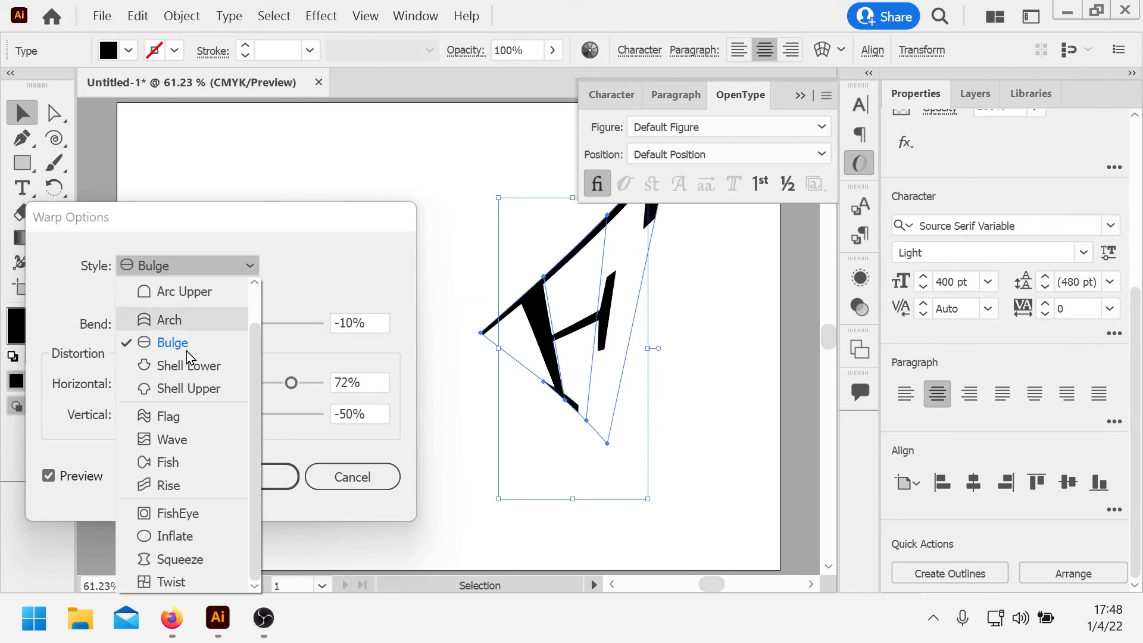
click(177, 446)
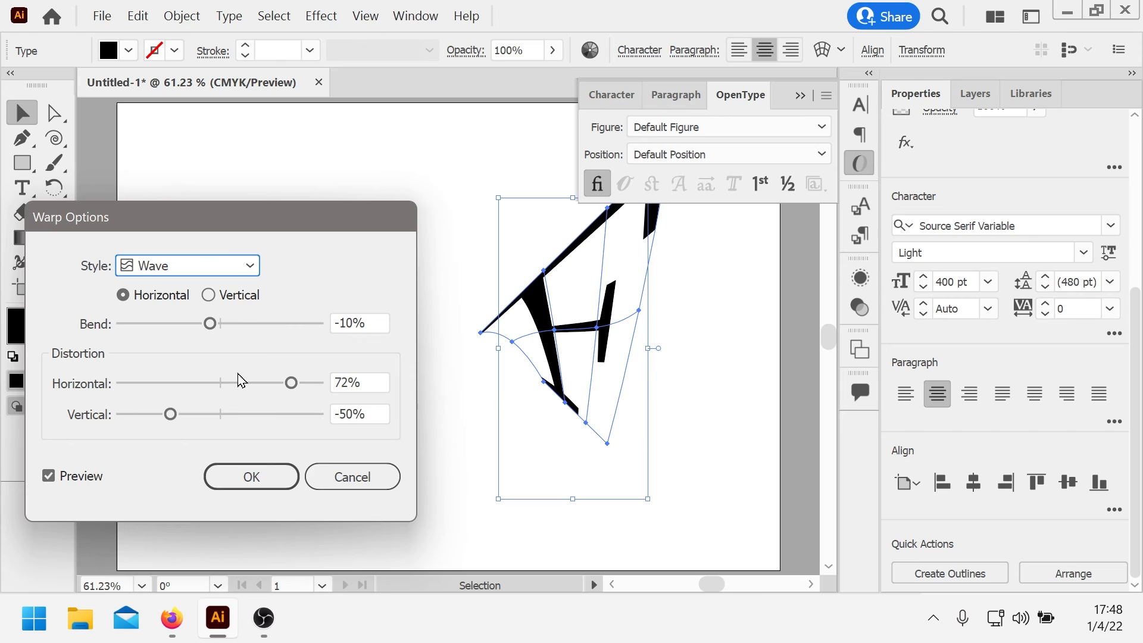
drag(210, 323, 121, 326)
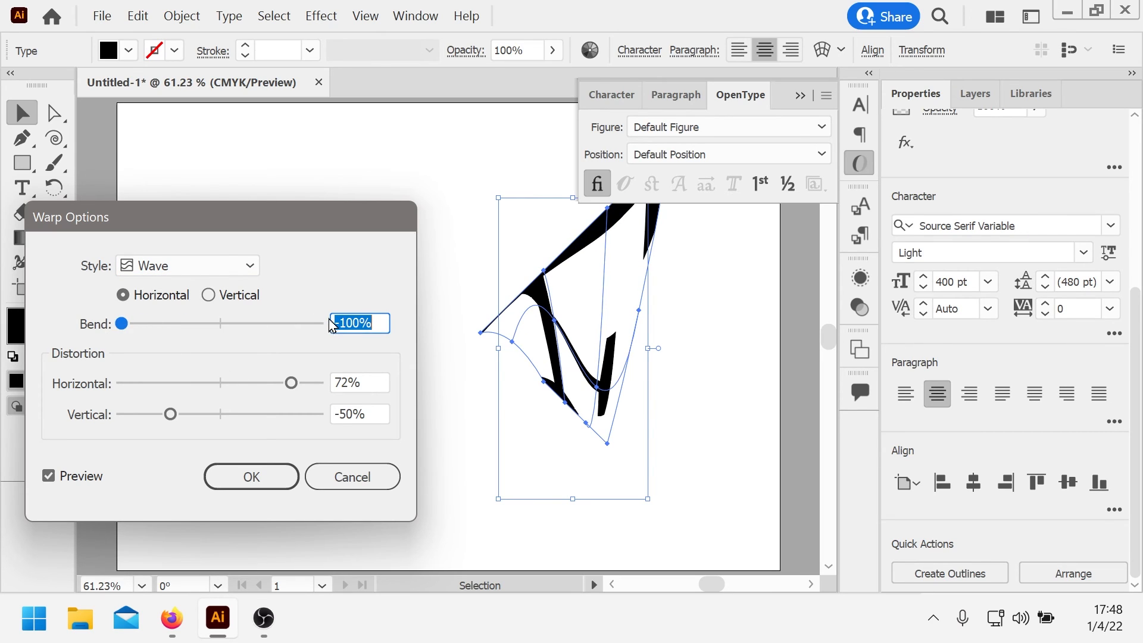
drag(298, 324, 279, 327)
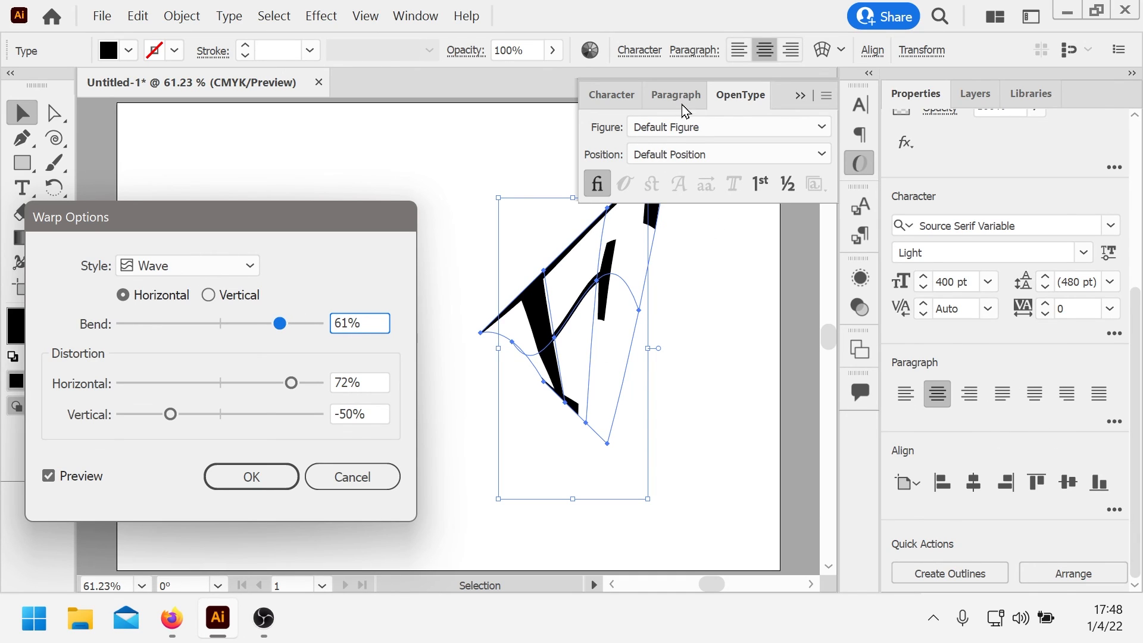
click(235, 476)
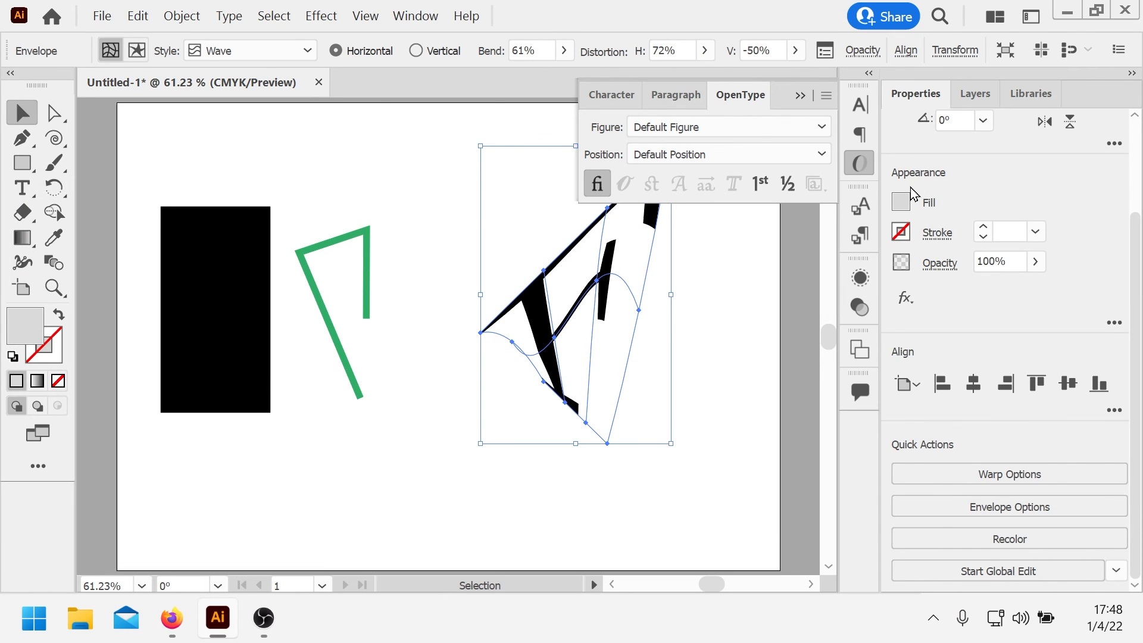
- Collapse the OpenType options and start defining a new paragraph style
click(801, 95)
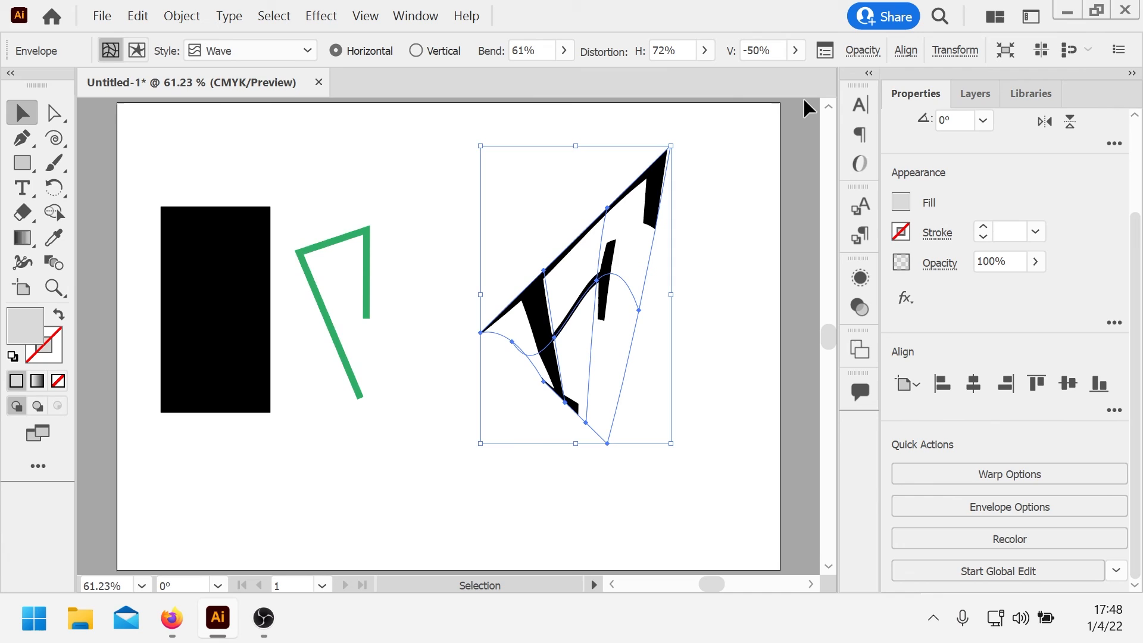
click(859, 234)
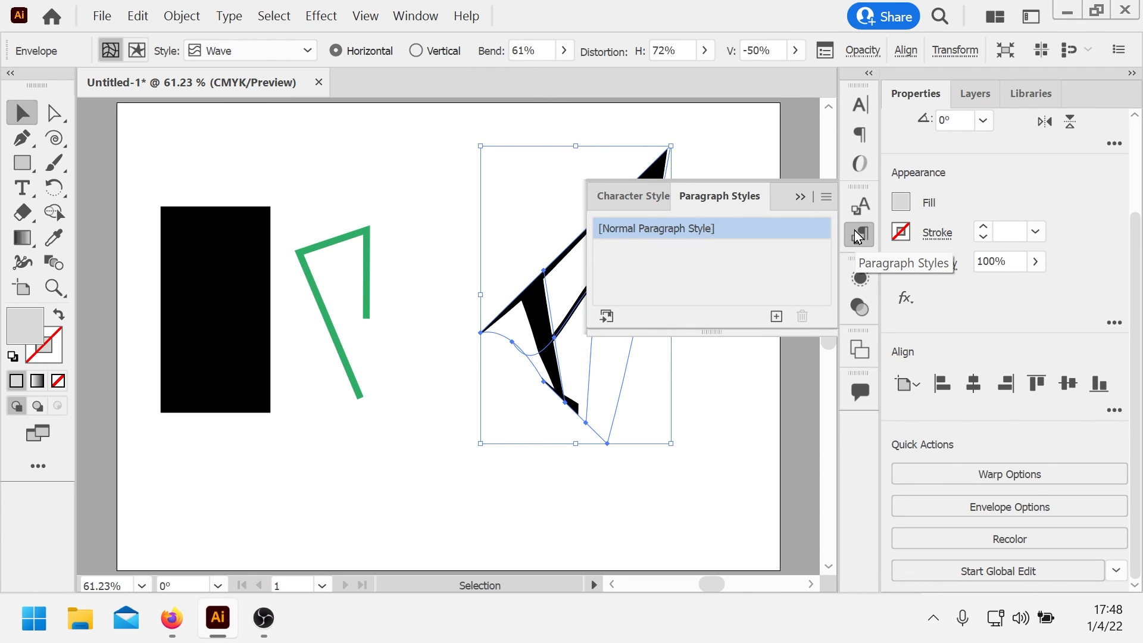
alt+click(776, 316)
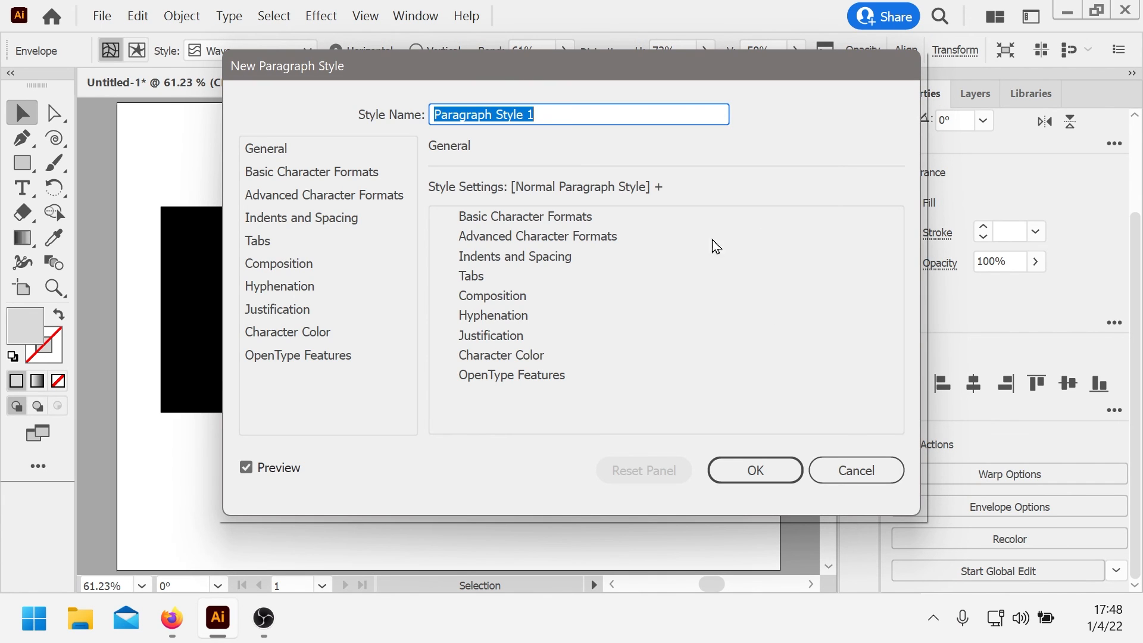
- Examine the new paragraph style's setting categories, from Basic Character Formats through OpenType Features
click(324, 172)
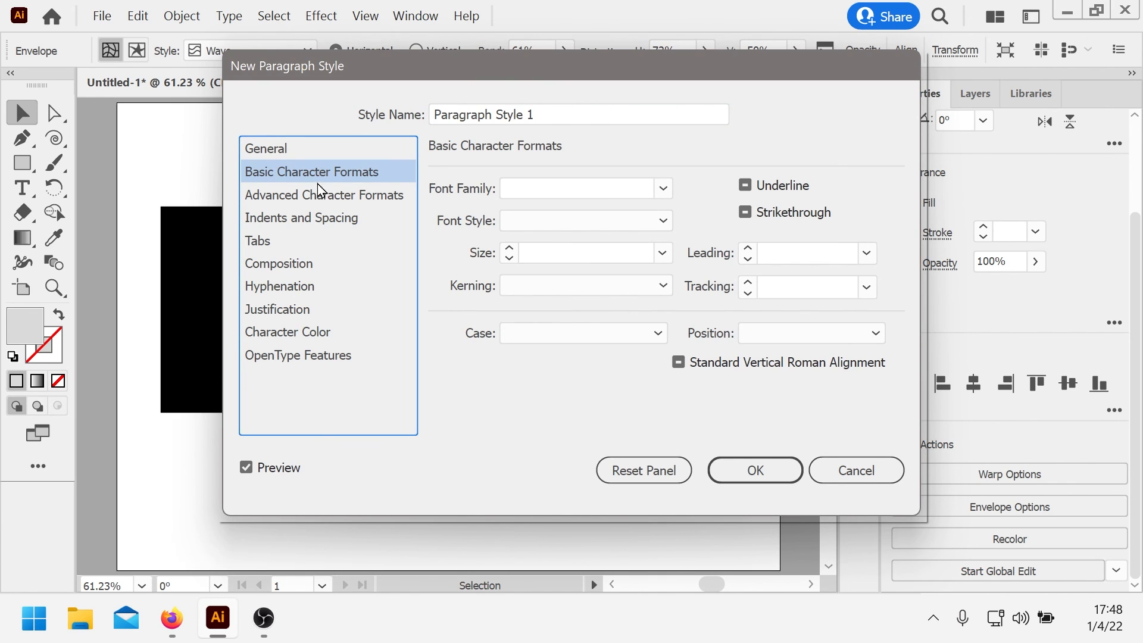
click(316, 194)
click(291, 220)
click(279, 249)
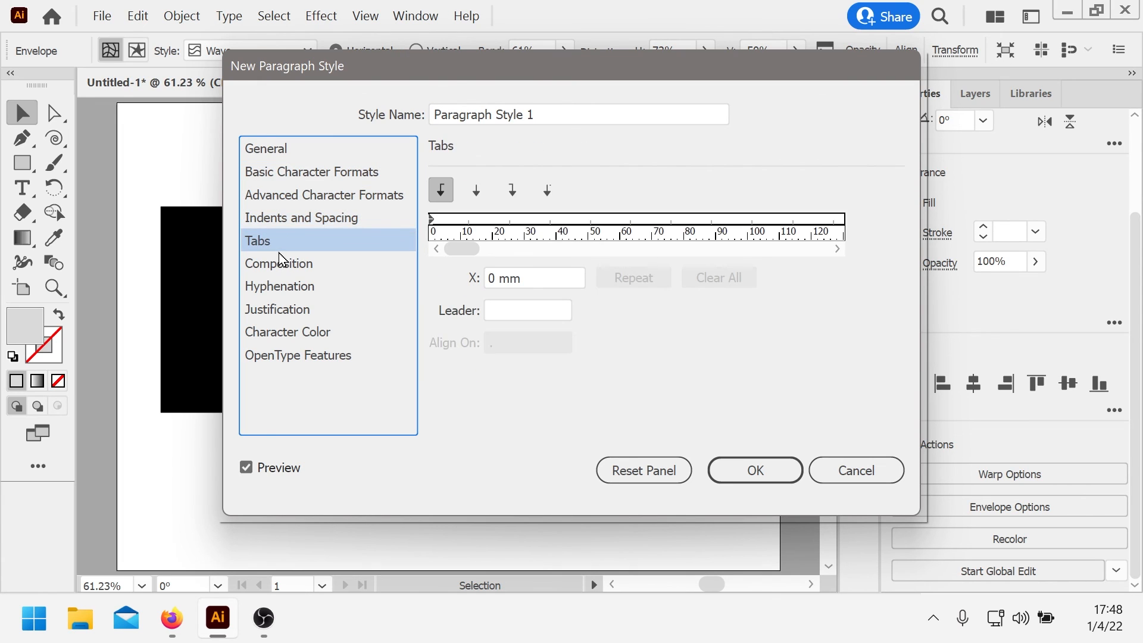
click(281, 263)
click(276, 288)
click(269, 310)
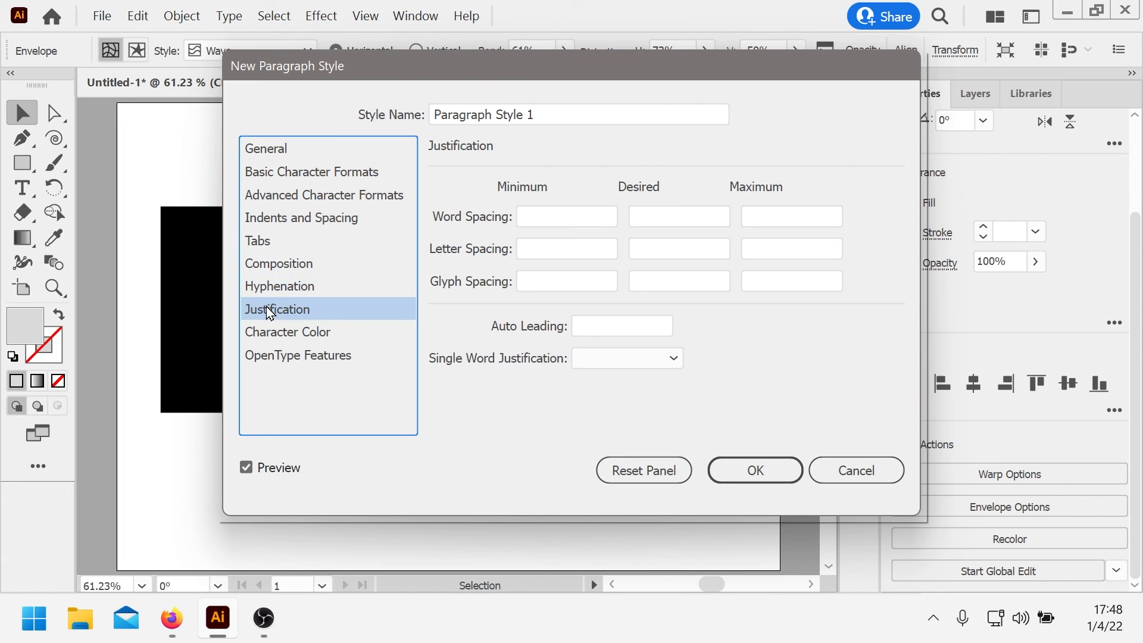
click(267, 341)
click(267, 354)
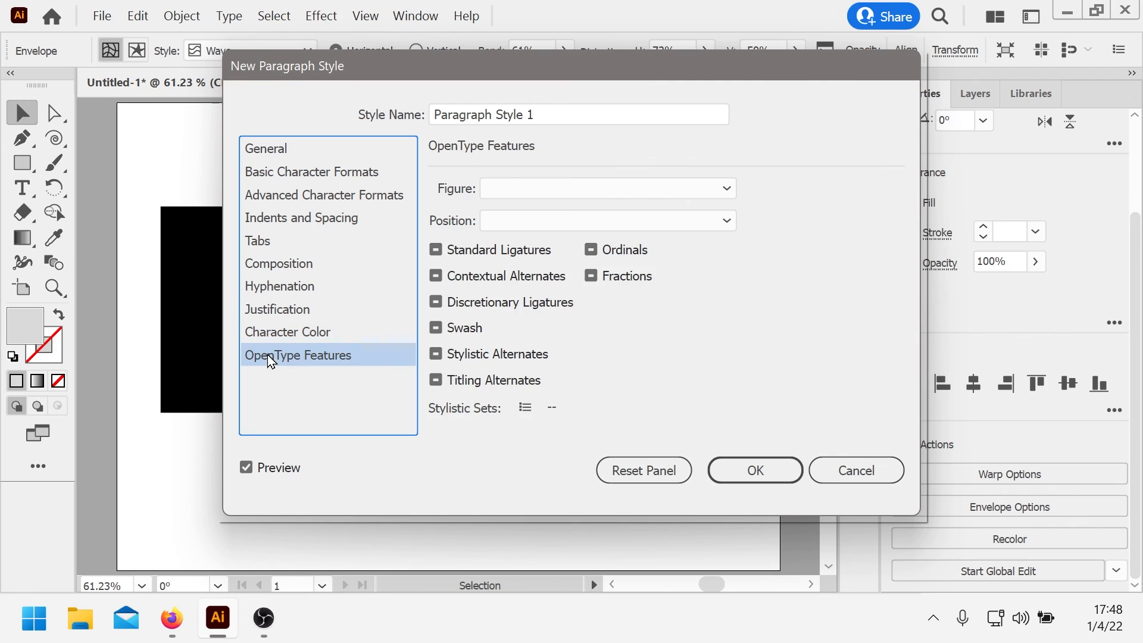